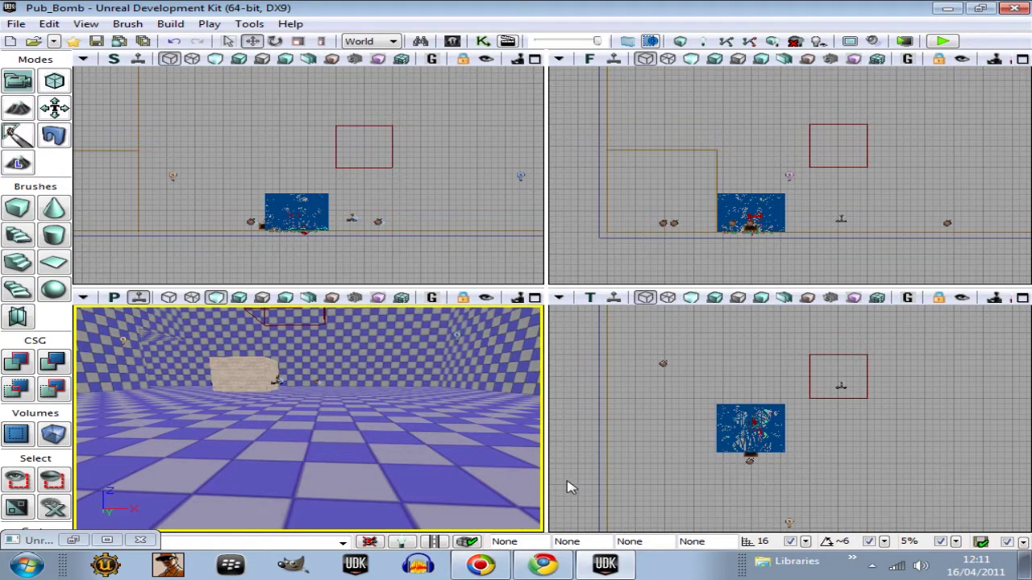
Open the Windows Start menu from the taskbar over the UDK editor.
click(33, 567)
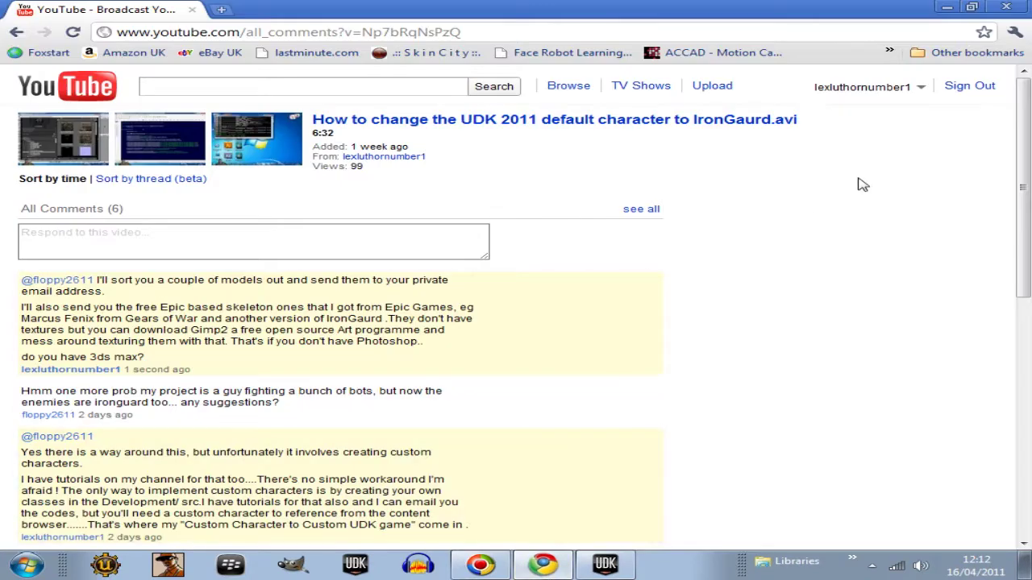
Go to My Videos from the account menu and scroll through the 151 uploaded videos.
click(919, 88)
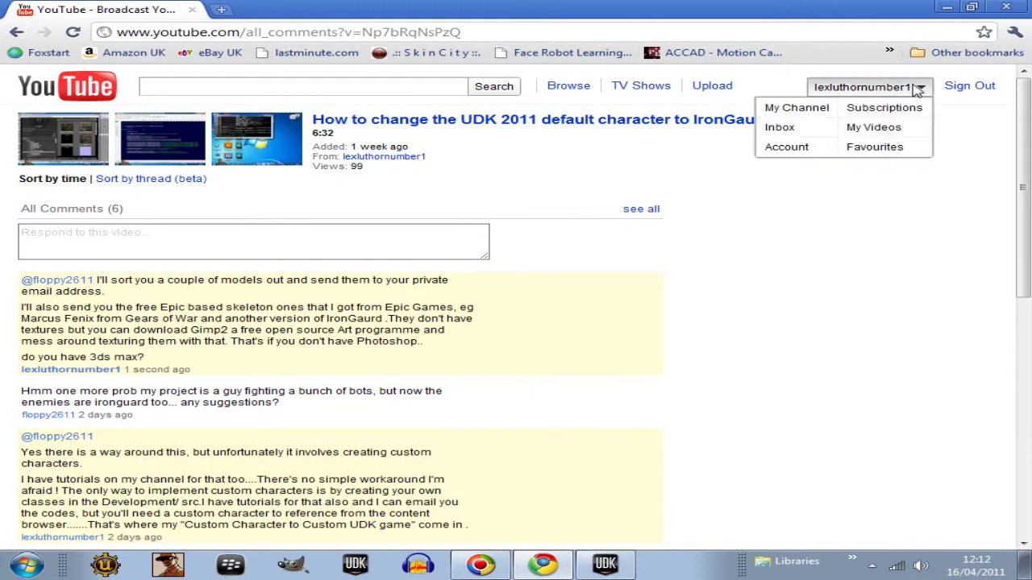
click(875, 127)
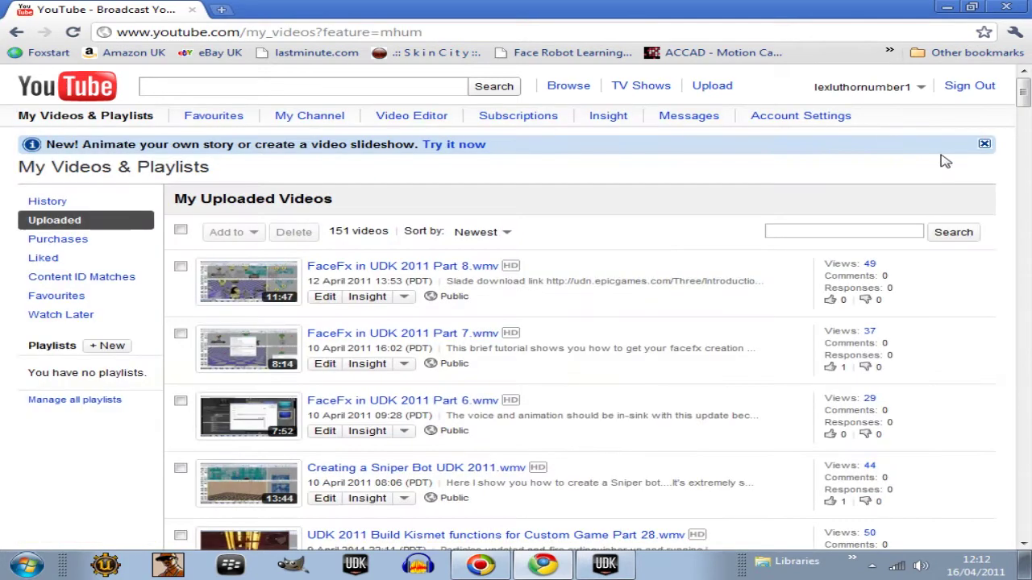
drag(1022, 97, 1022, 141)
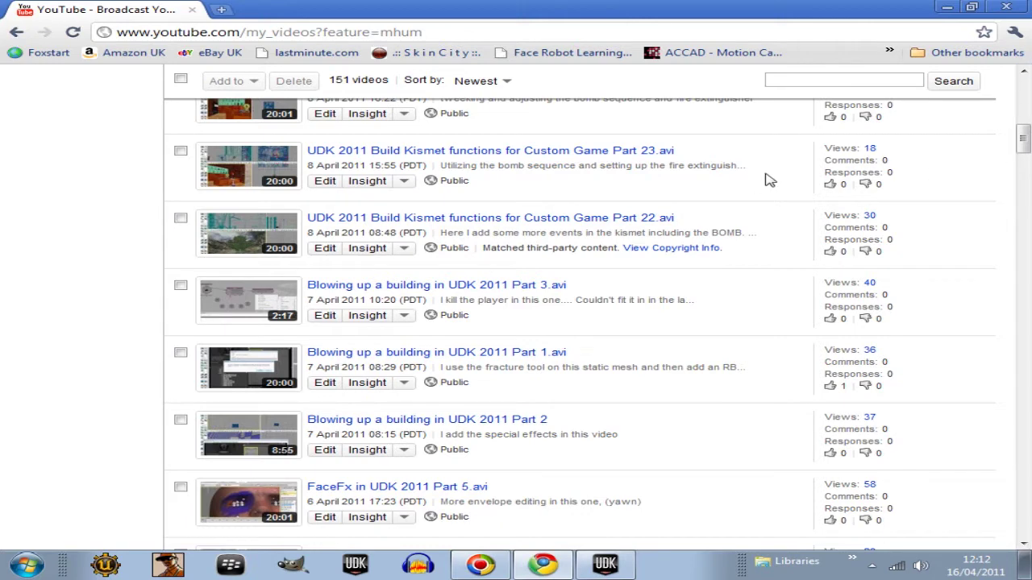
drag(1023, 150, 1024, 137)
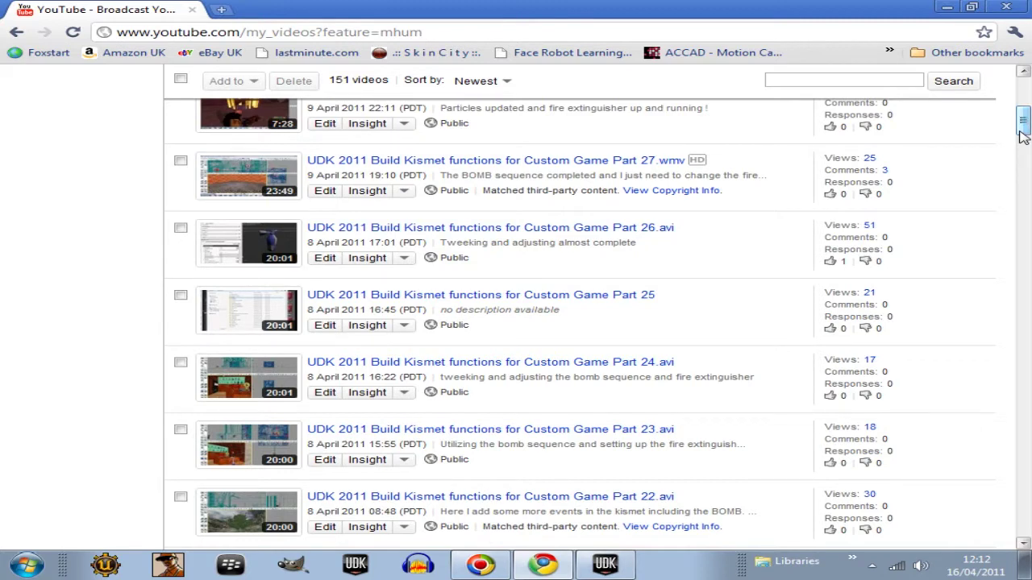
drag(1022, 121, 1023, 118)
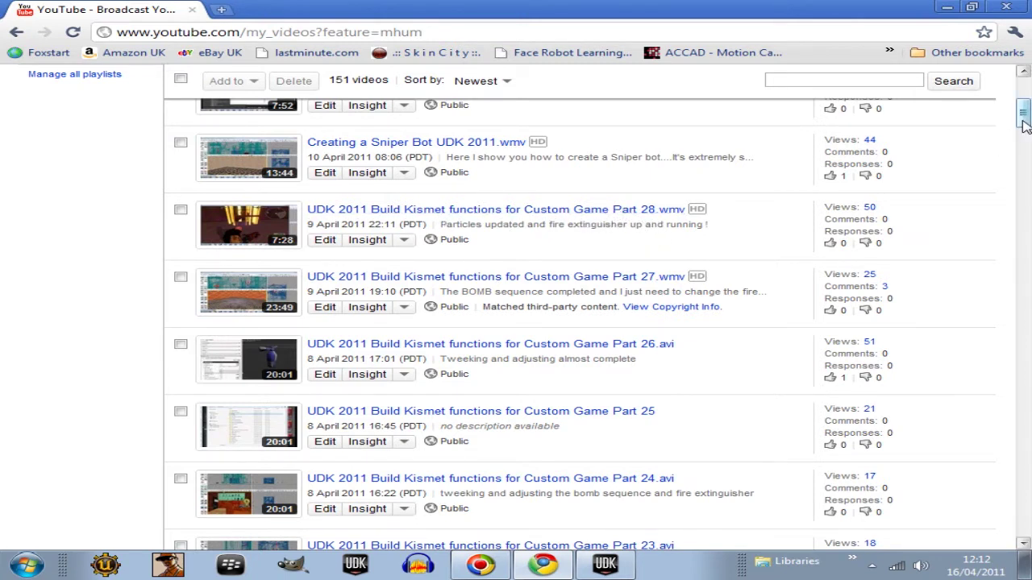
drag(1024, 121, 1025, 156)
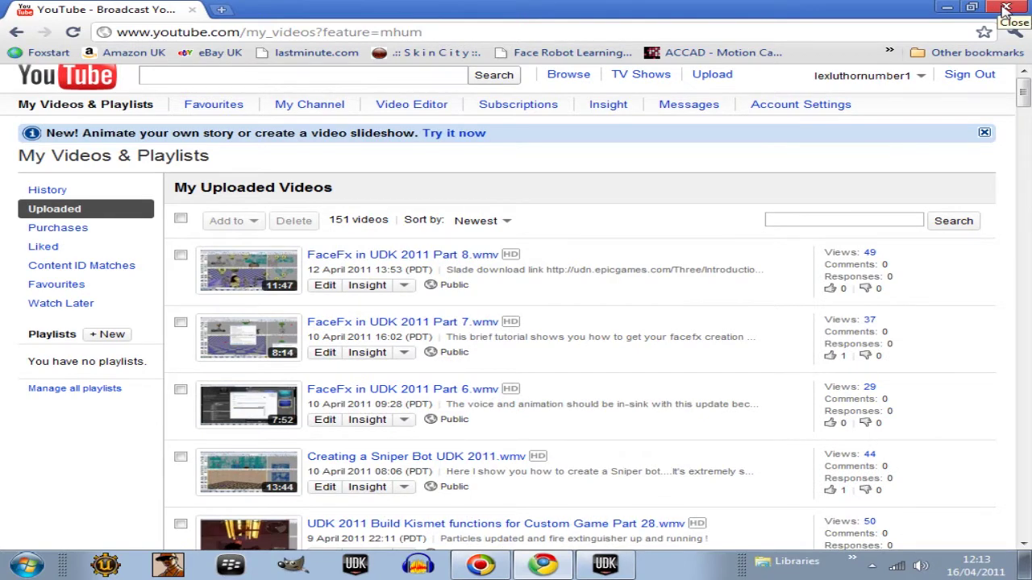
Close the browser and restore the UnrealKismet window.
click(1005, 8)
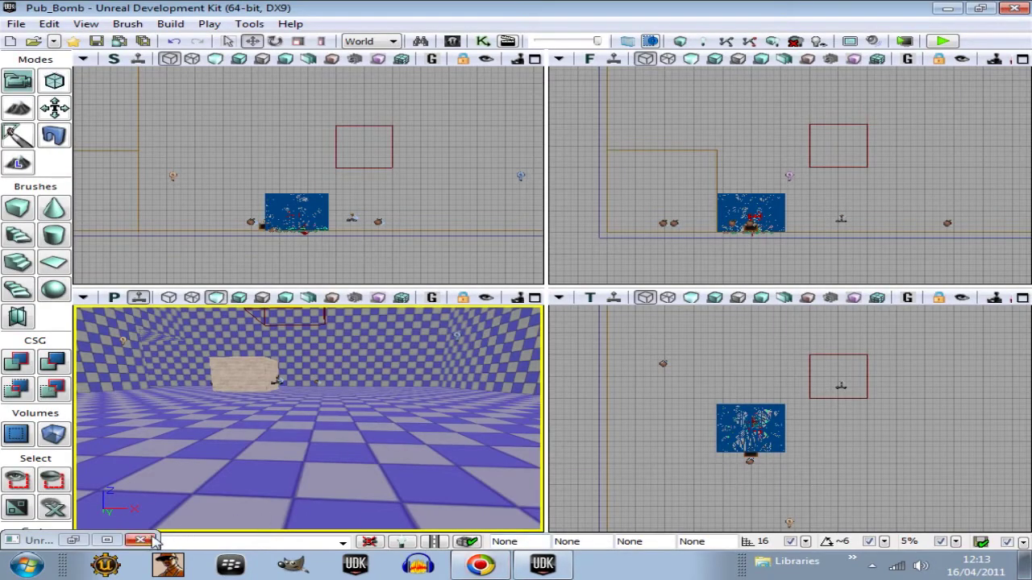
click(106, 540)
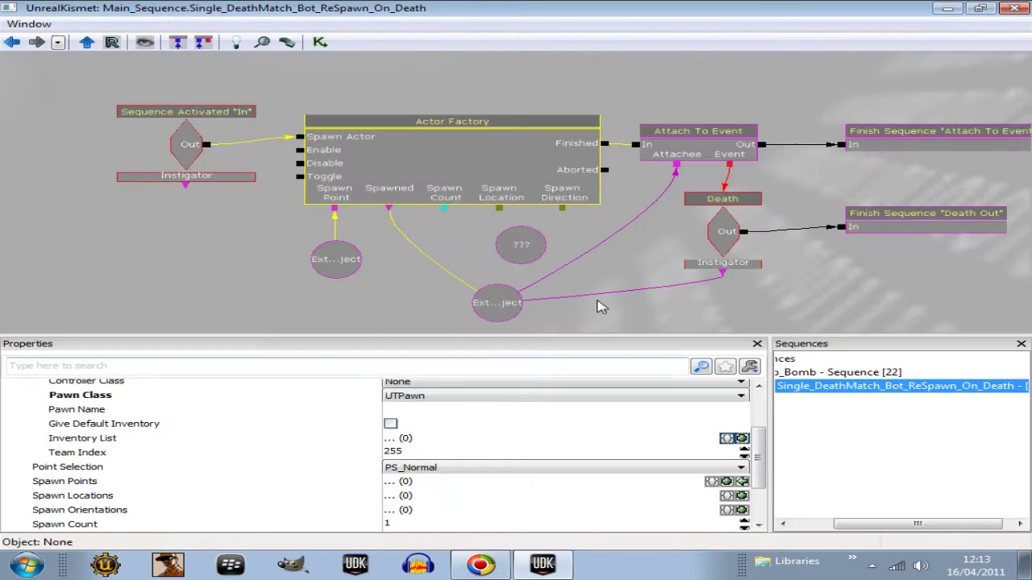
scroll(492, 270, down, 5)
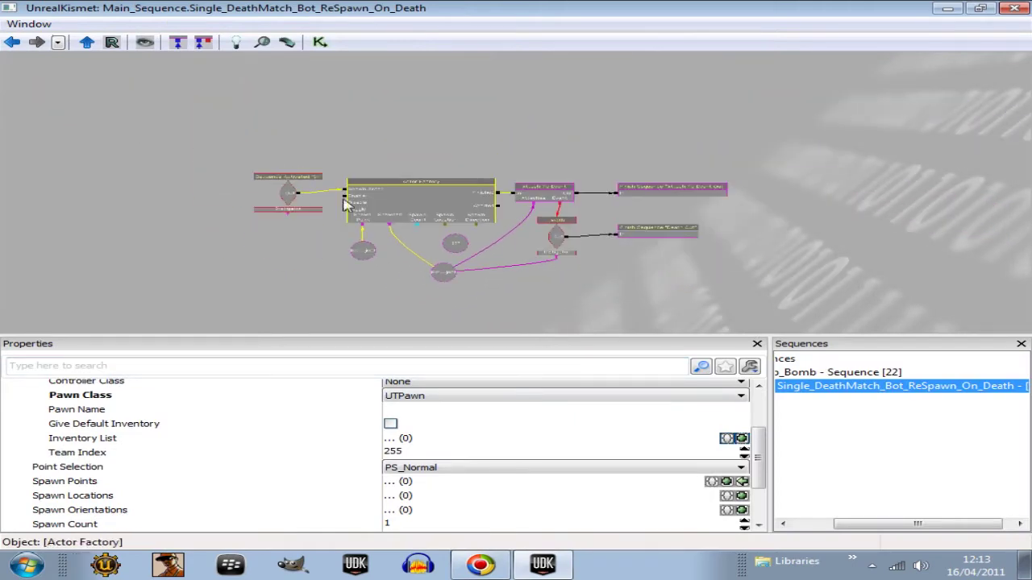
scroll(266, 154, up, 3)
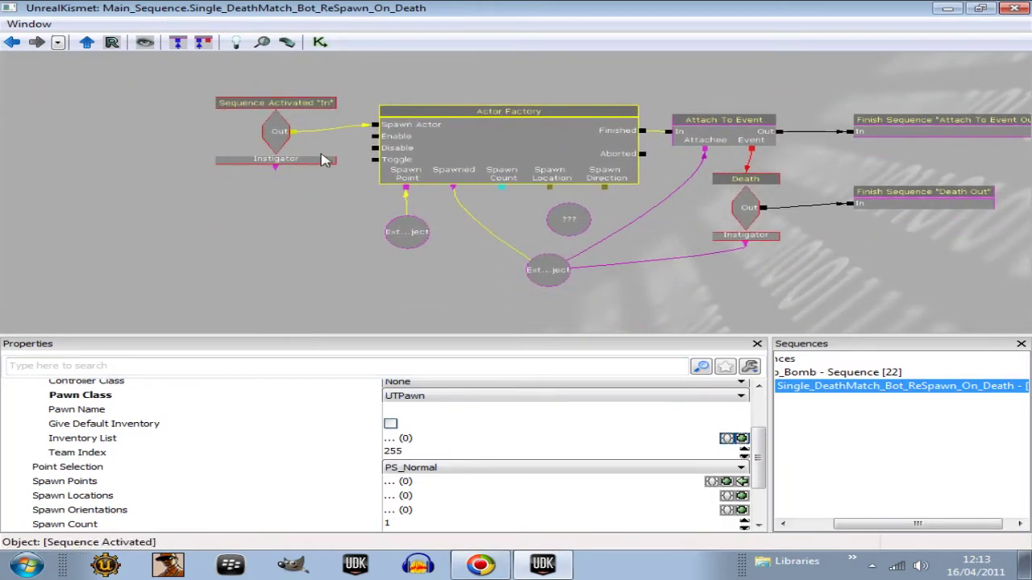
Go up to Main_Sequence and pan to the Pub_Bomb Trigger, Toggle and Play Sound nodes.
drag(310, 178, 172, 257)
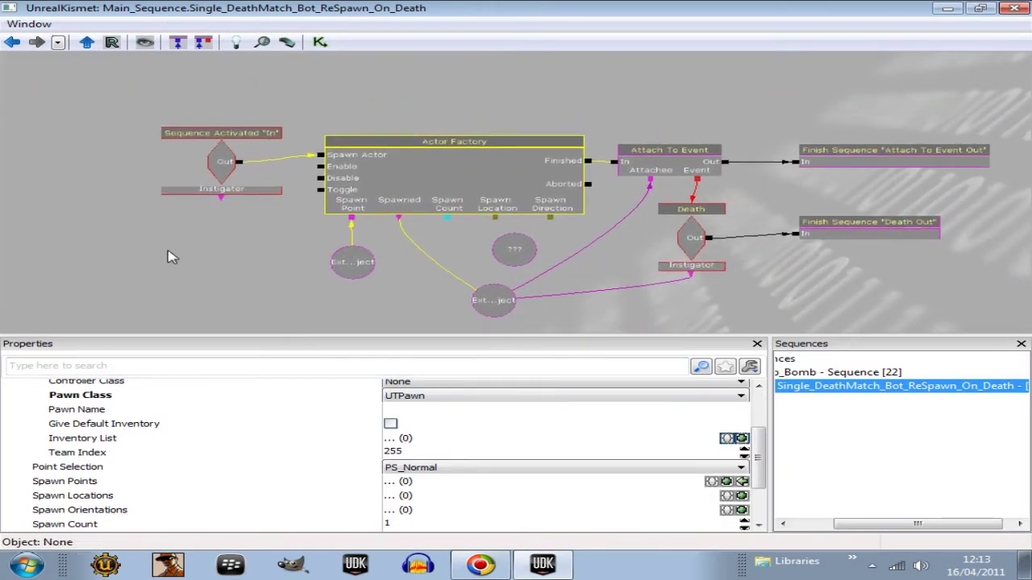
click(11, 42)
drag(209, 222, 714, 231)
scroll(719, 234, down, 1)
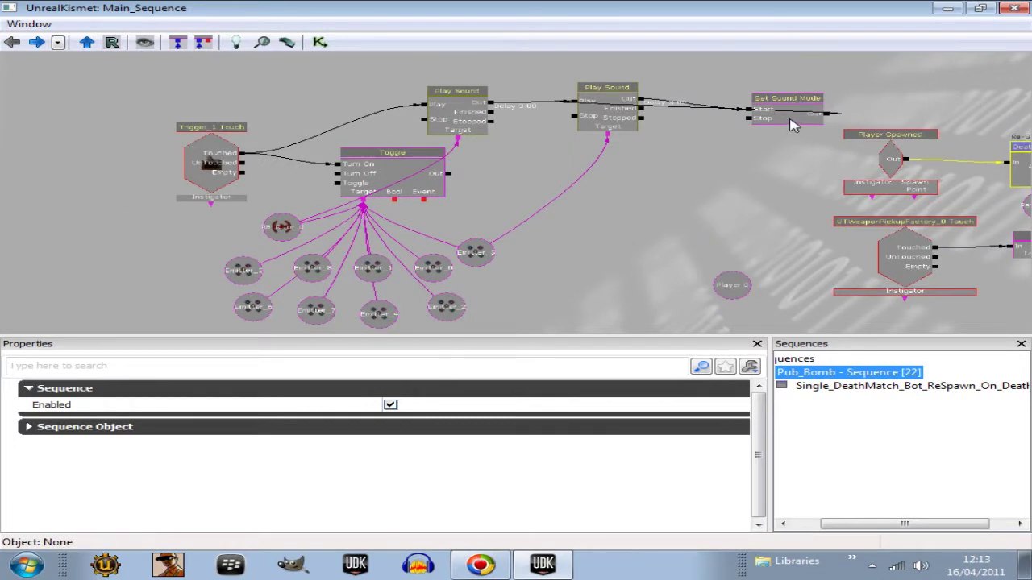
Move the Set Sound Mode node below the second Play Sound node.
click(793, 117)
drag(793, 117, 662, 197)
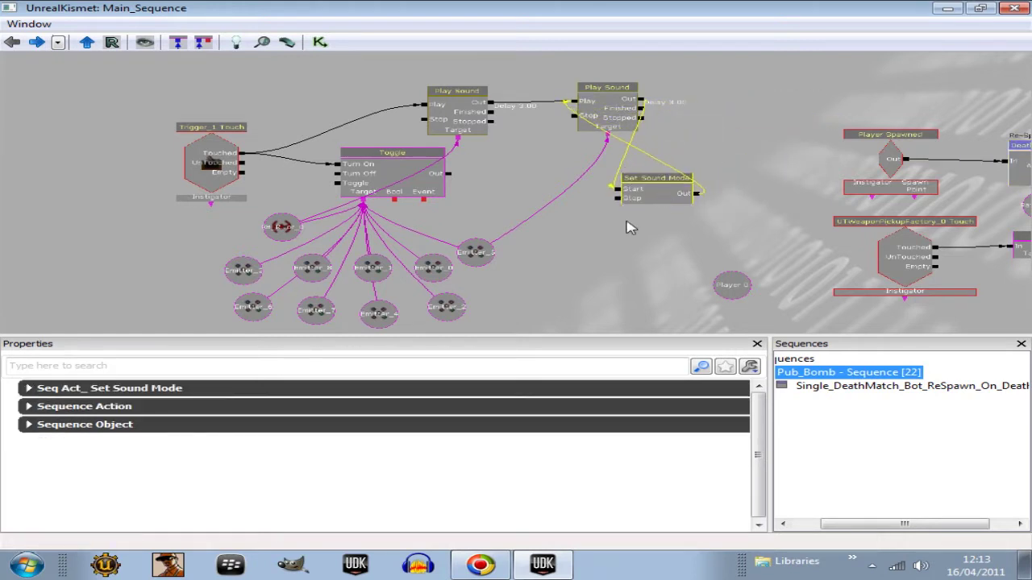
drag(606, 256, 588, 212)
scroll(589, 212, down, 1)
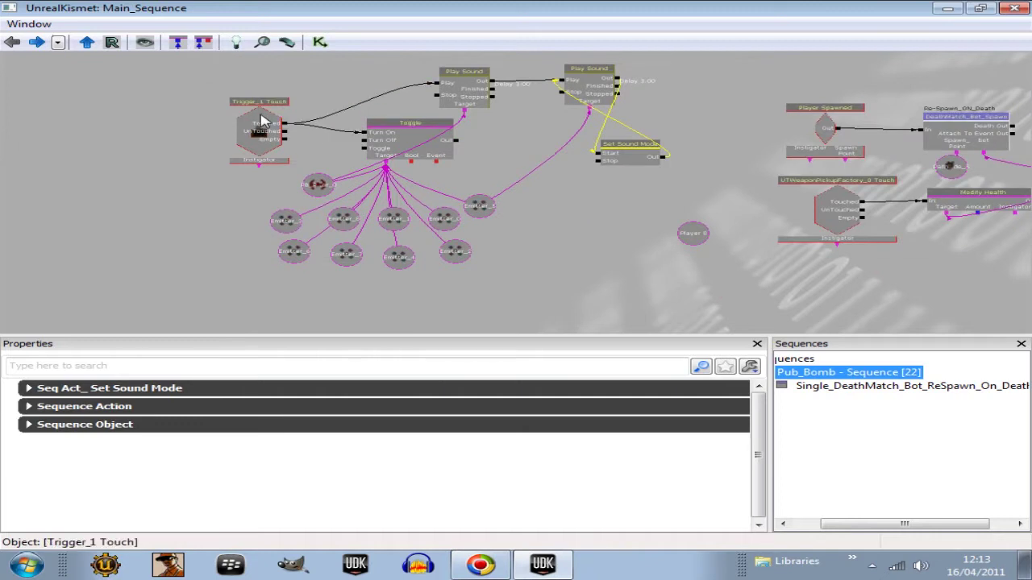
drag(209, 83, 208, 121)
Wrap the selected bomb nodes in a comment frame titled 'pub bomb'.
ctrl+alt+drag(199, 84, 521, 339)
key(c)
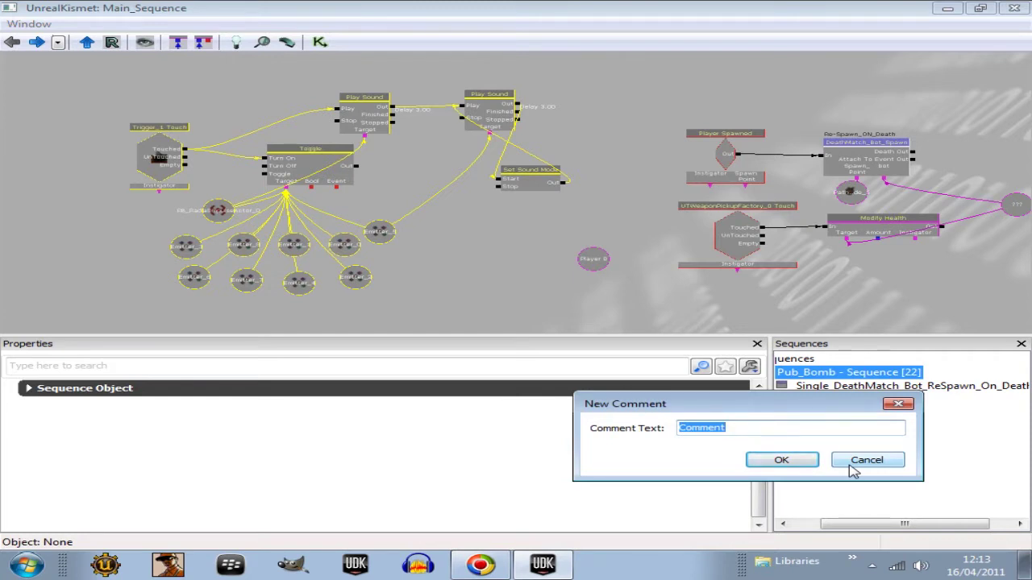
text(P)
click(764, 463)
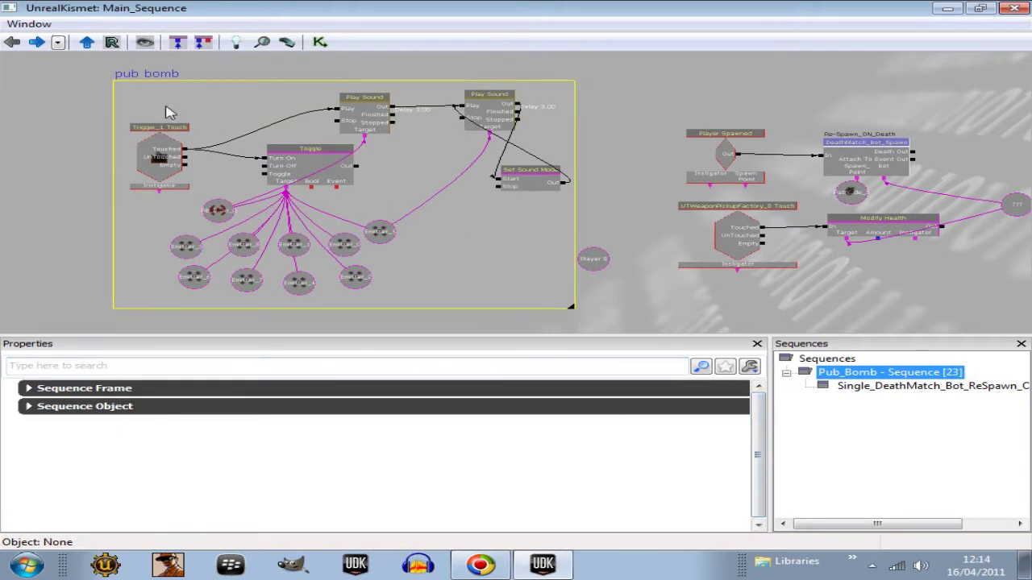
Move the pub bomb frame and its nodes further left, then select the frame.
click(78, 70)
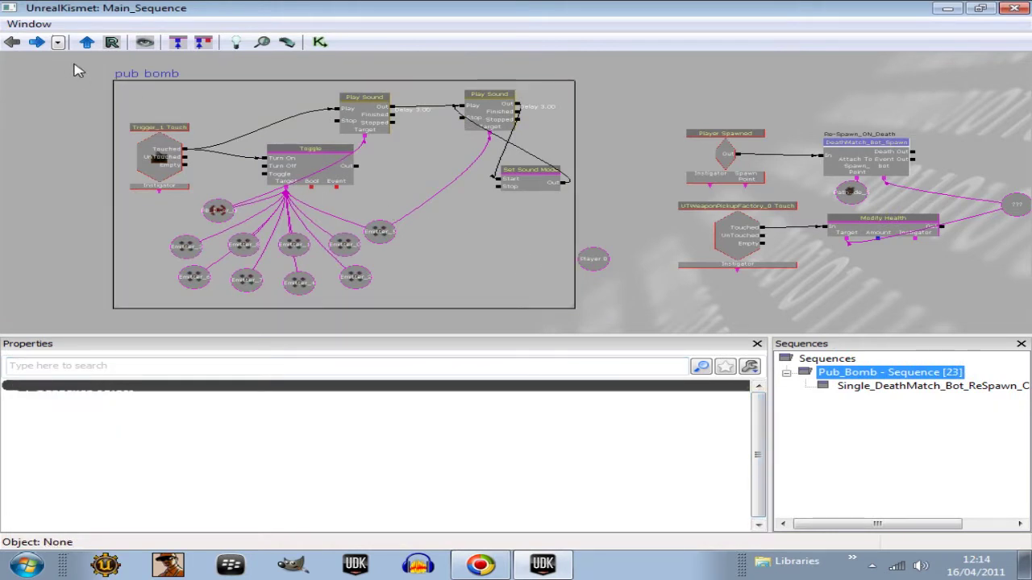
ctrl+alt+drag(75, 70, 567, 282)
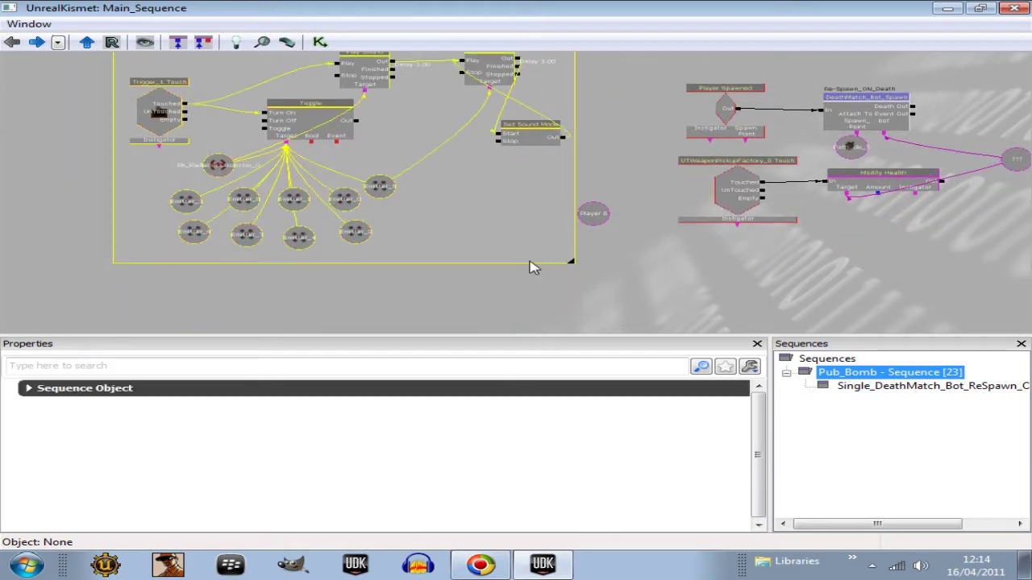
drag(311, 133, 158, 133)
drag(451, 218, 691, 242)
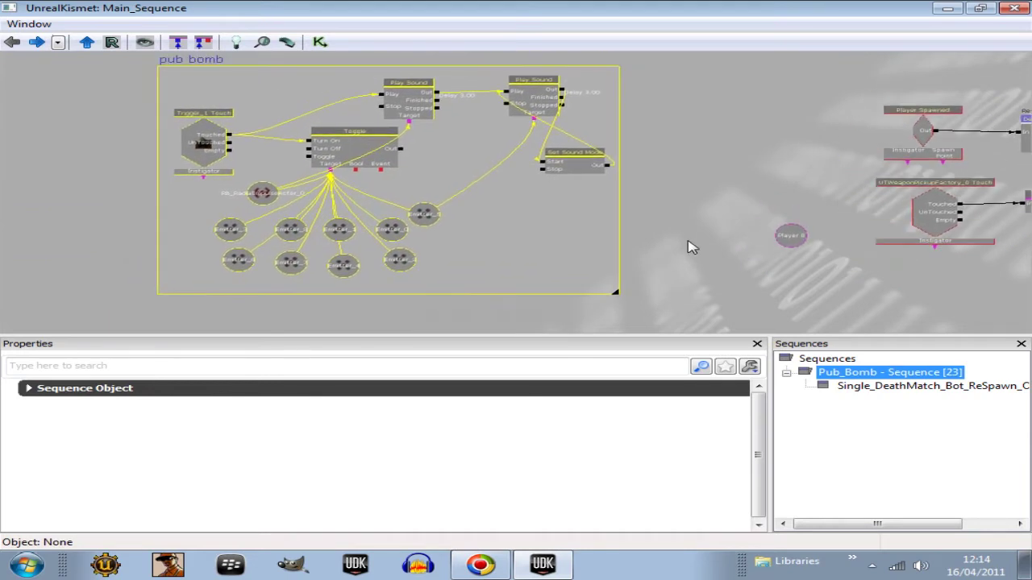
click(160, 96)
click(165, 75)
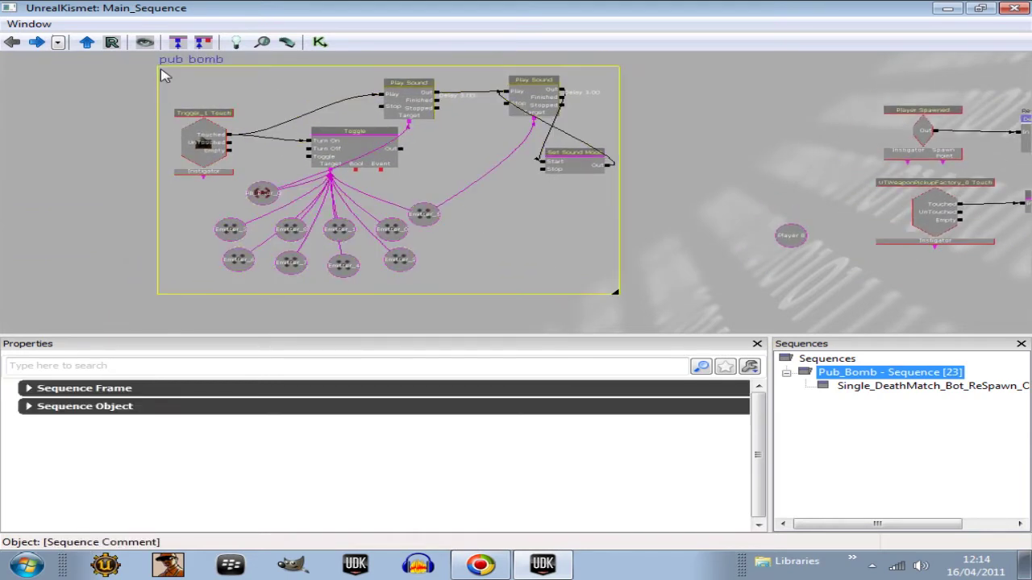
Choose a purple fill colour for the pub bomb comment frame.
click(29, 389)
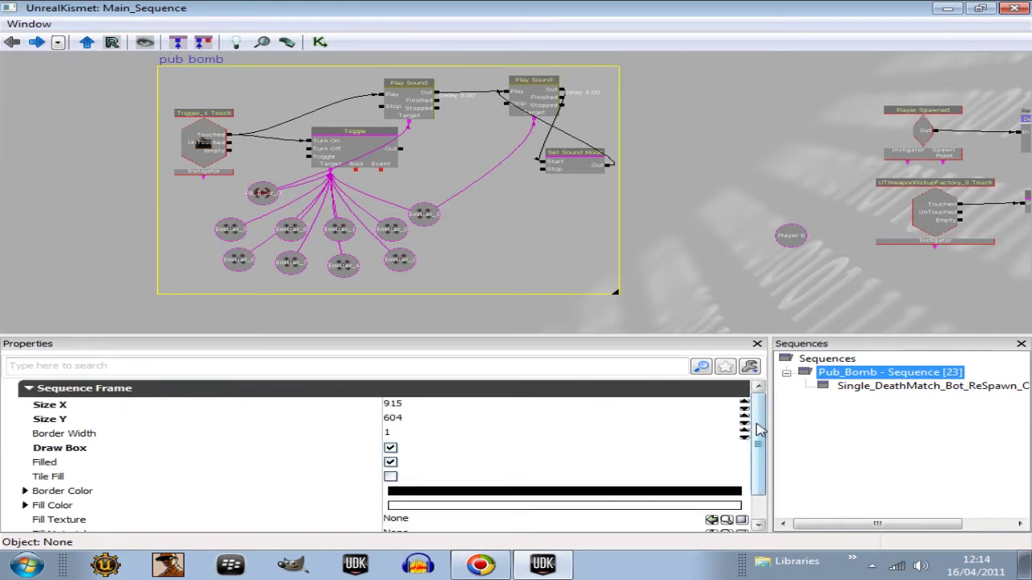
drag(754, 436, 761, 472)
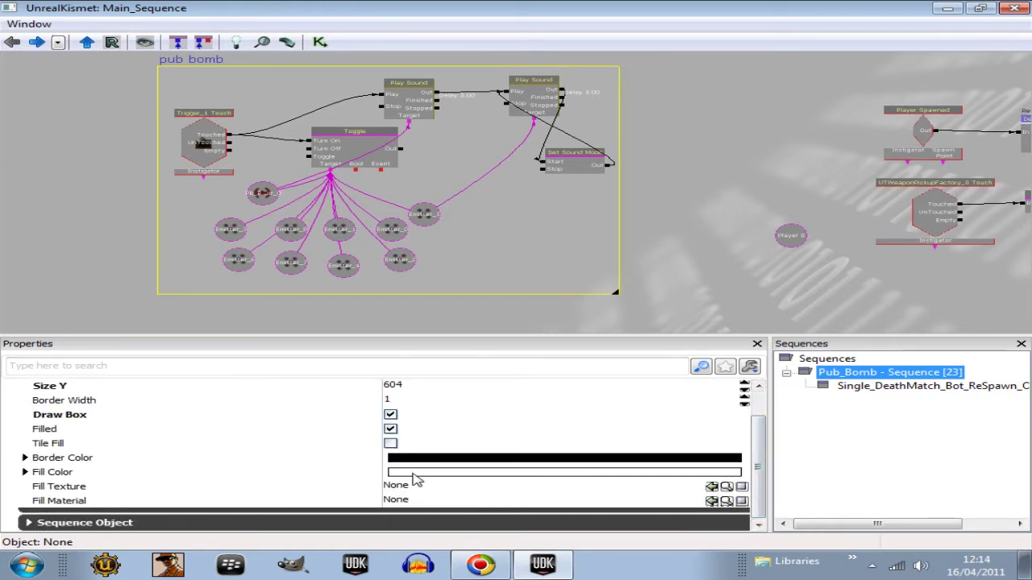
click(412, 474)
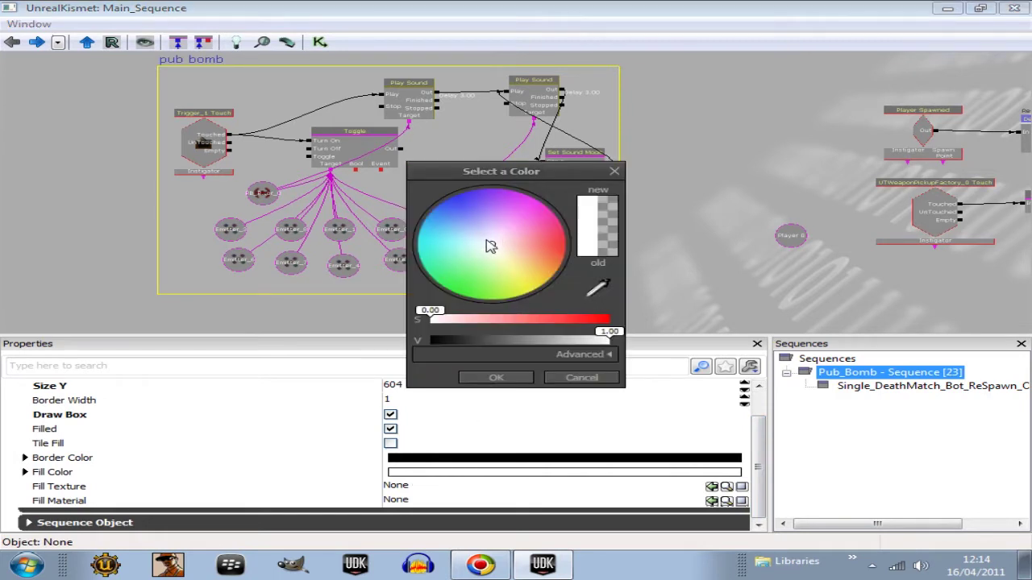
mouse_move(491, 246)
mouse_down()
mouse_move(515, 246)
mouse_move(483, 192)
mouse_up()
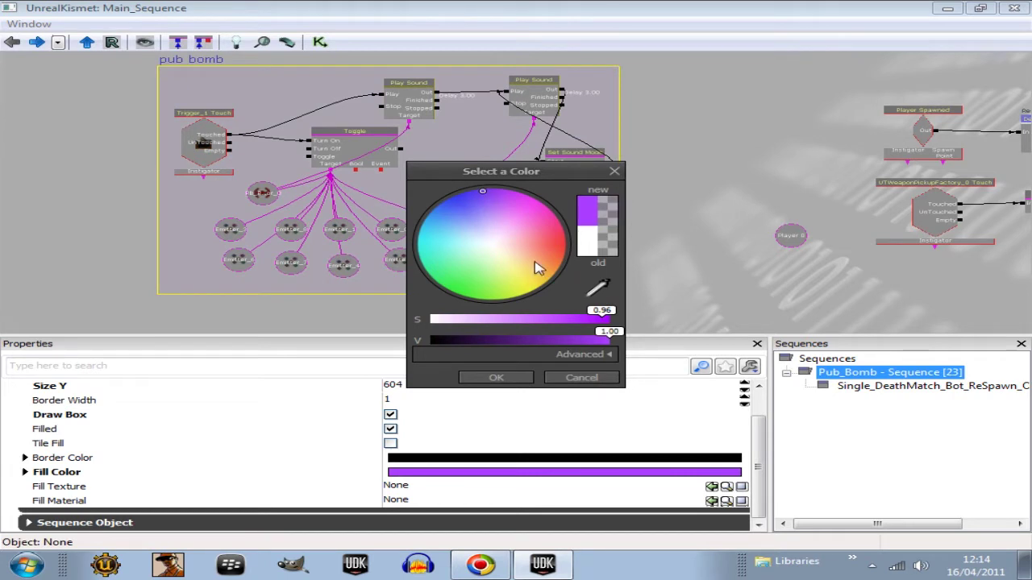
click(506, 378)
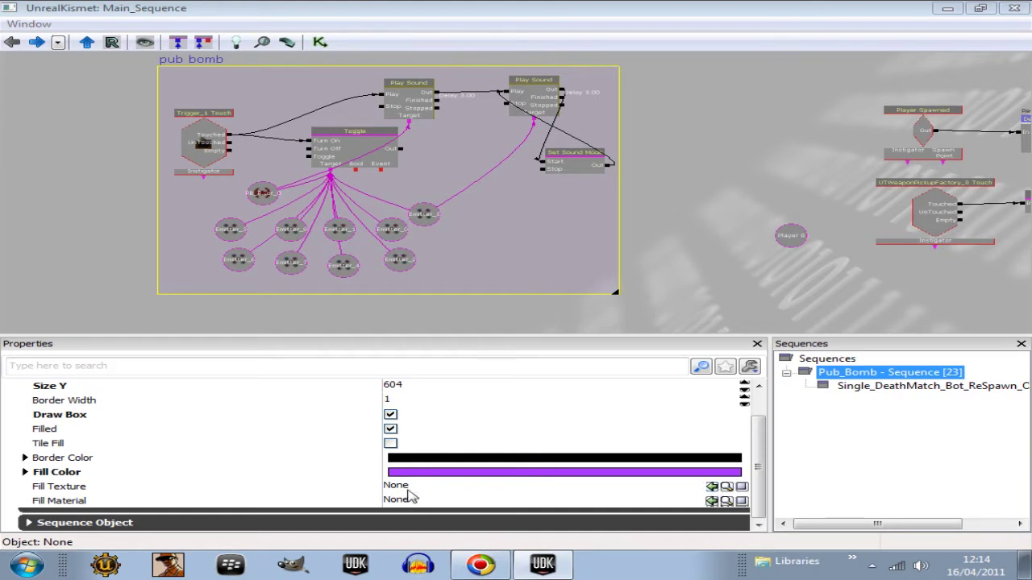
Set the fill colour's alpha to 150.
click(24, 472)
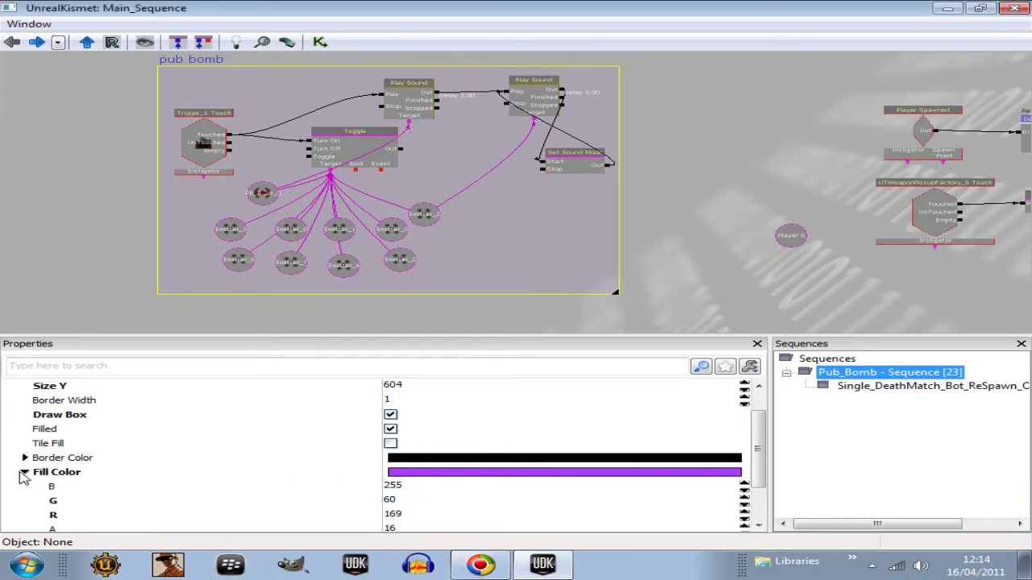
scroll(758, 452, down, 3)
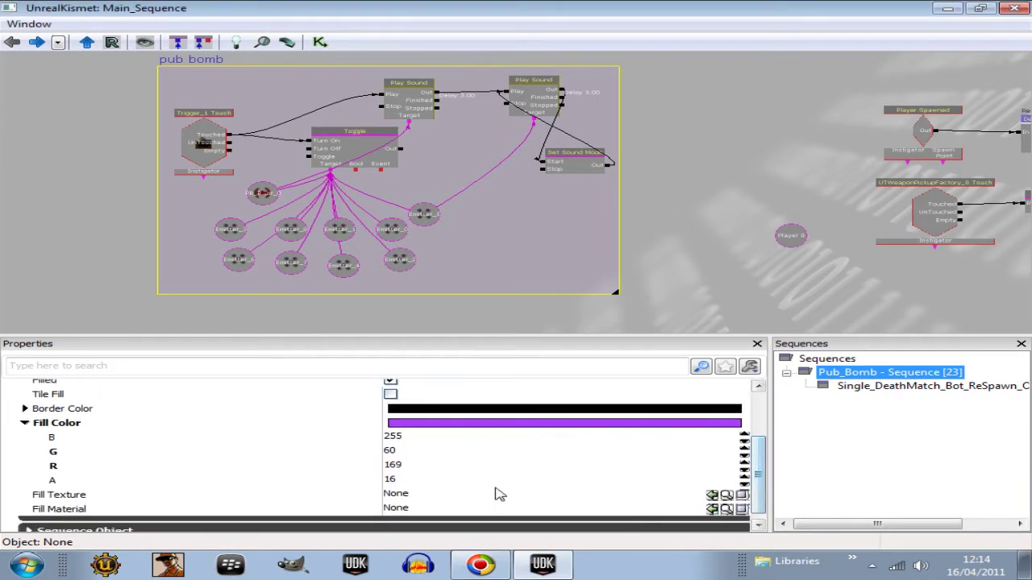
click(401, 482)
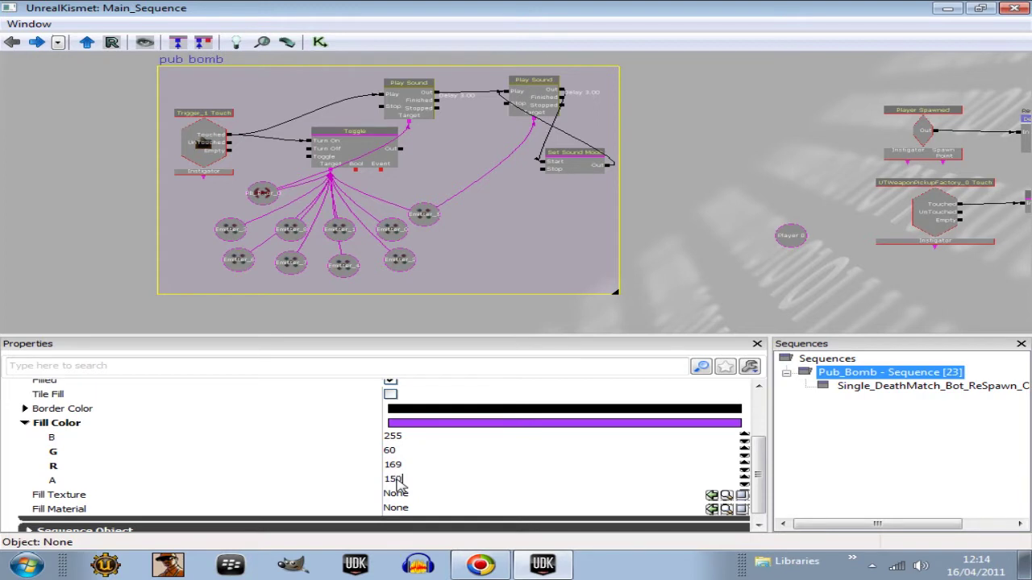
key(Return)
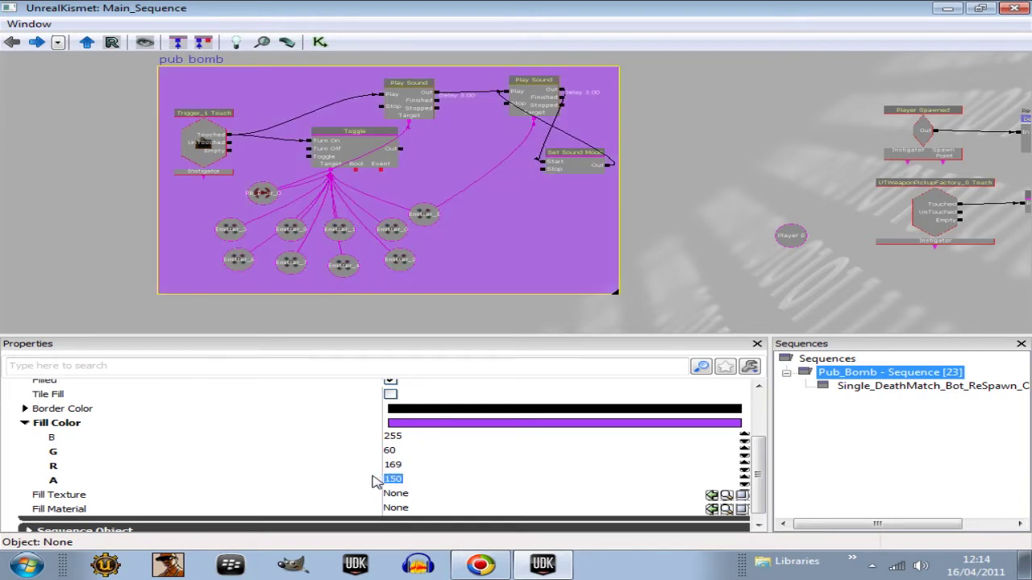
drag(707, 223, 340, 273)
Delete the unused Player 0 variable node.
click(379, 242)
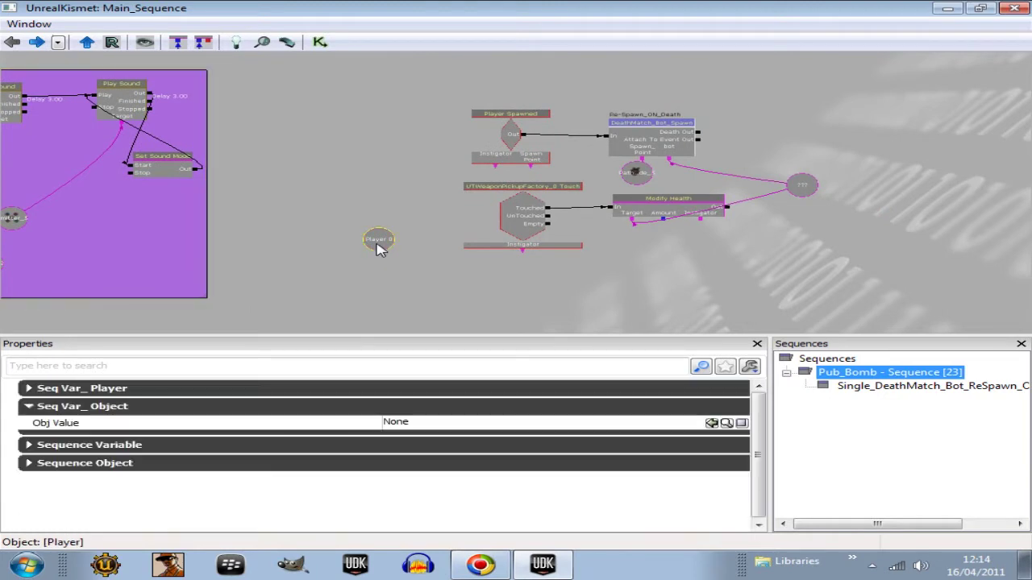
key(Delete)
drag(380, 247, 233, 258)
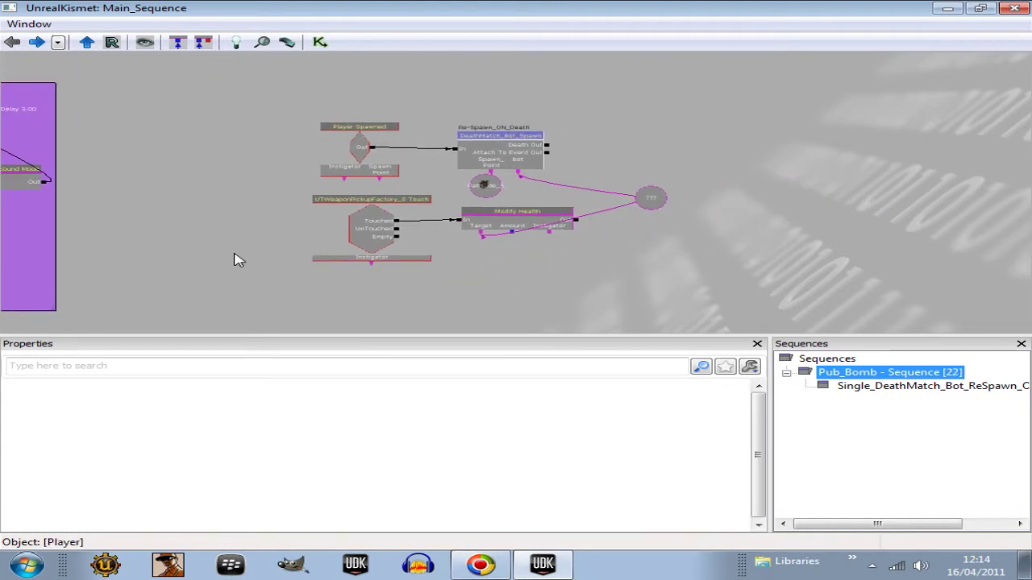
scroll(247, 253, up, 3)
Frame the bot spawn nodes and select the DeathMatch_Bot_Spawn sequence node.
drag(292, 215, 244, 244)
scroll(248, 214, up, 1)
scroll(244, 244, down, 1)
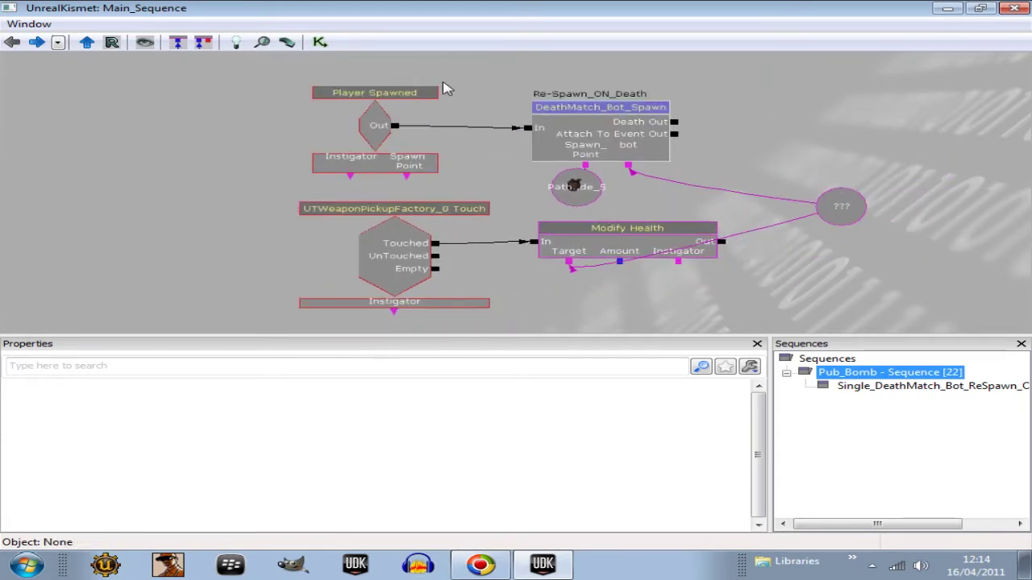
drag(749, 110, 676, 191)
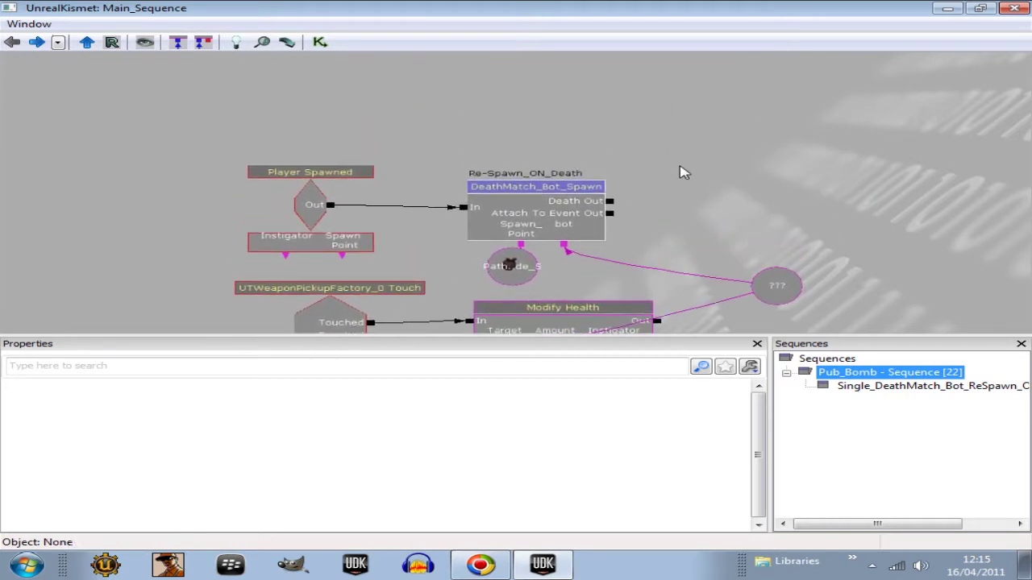
click(518, 216)
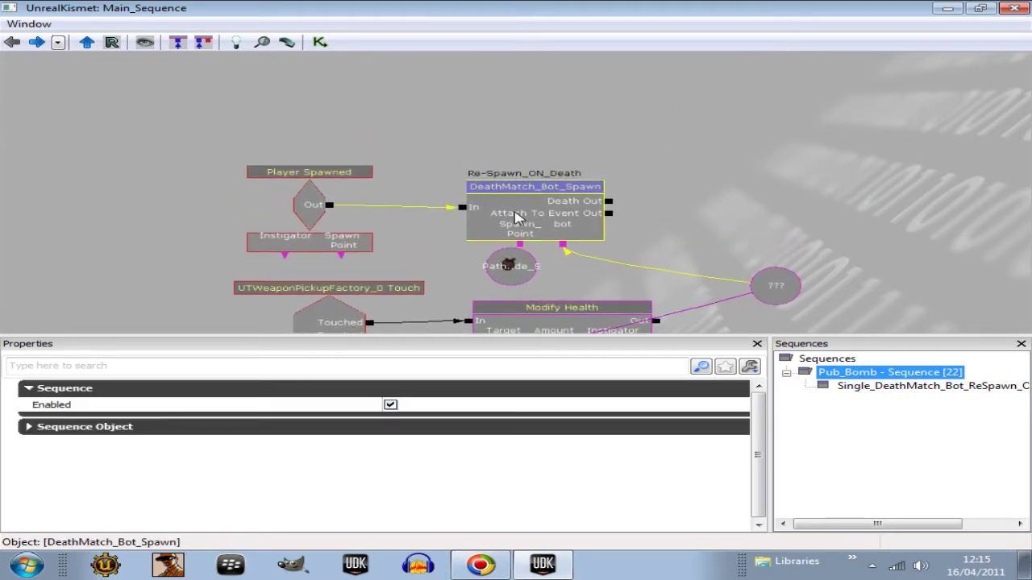
Open the bot respawn subsequence and make room above its existing nodes.
double_click(525, 203)
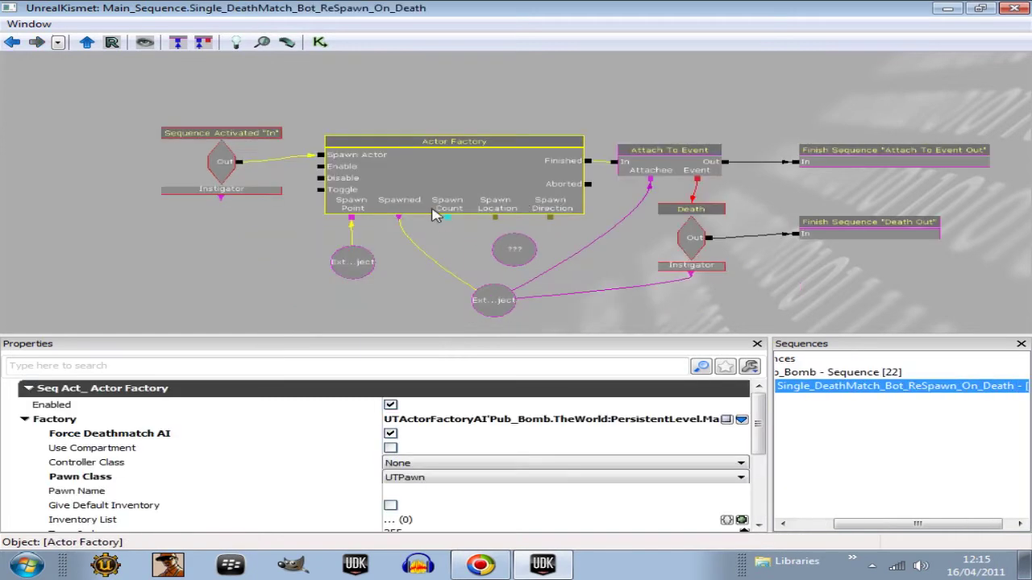
drag(230, 247, 207, 219)
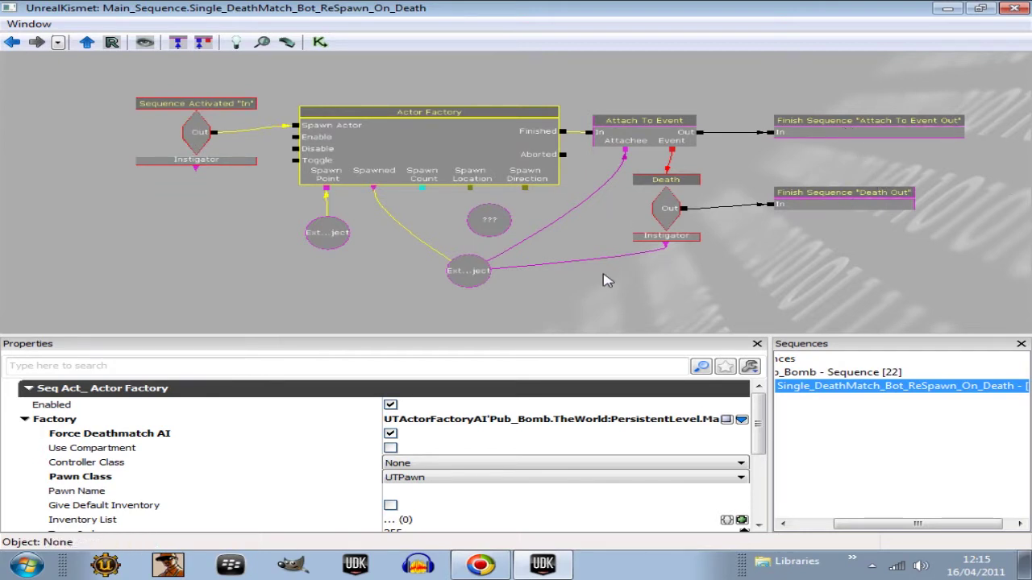
drag(601, 279, 639, 313)
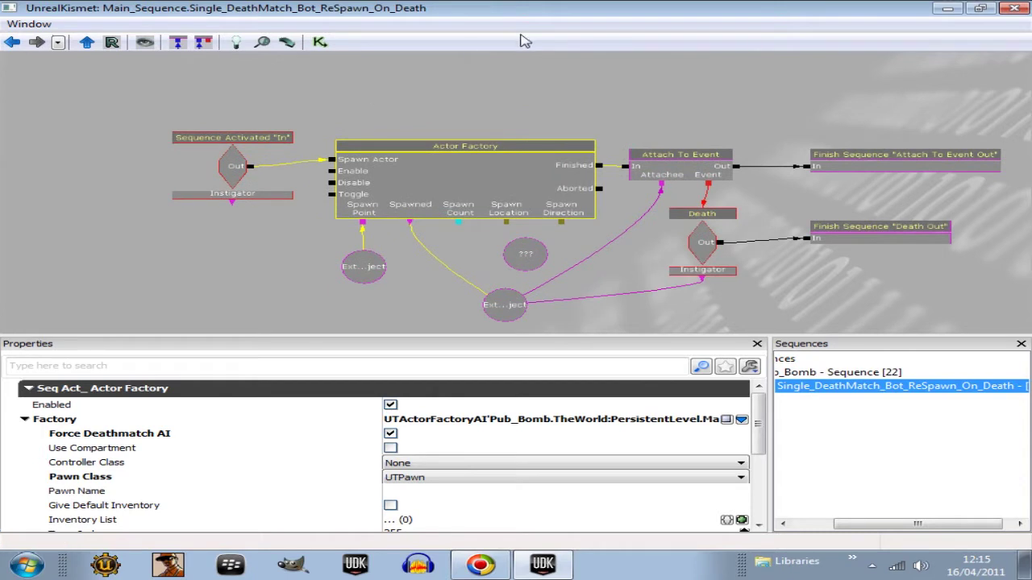
drag(466, 95, 454, 203)
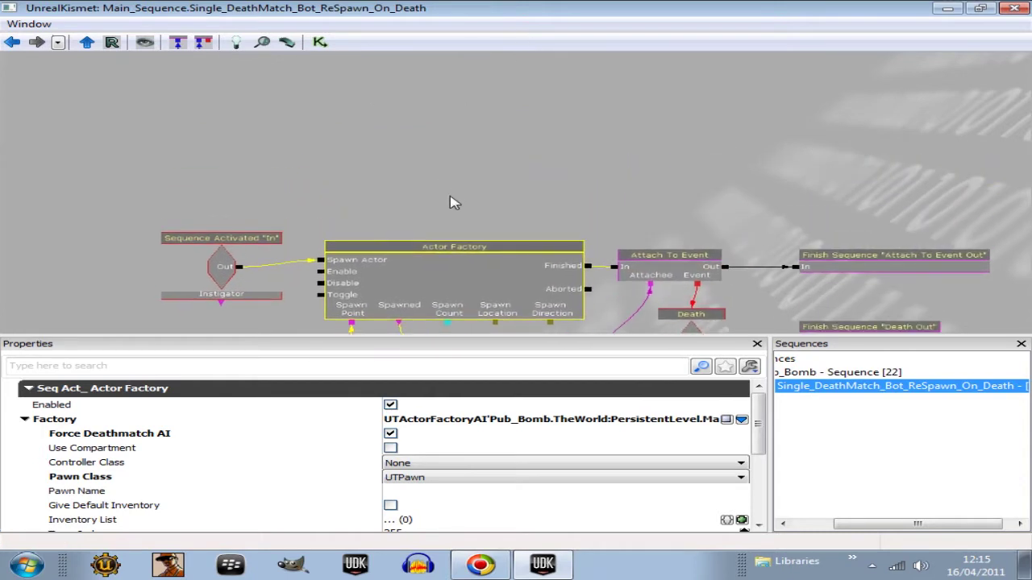
Add a new Actor Factory action and place it above the original one.
right_click(392, 131)
mouse_move(438, 137)
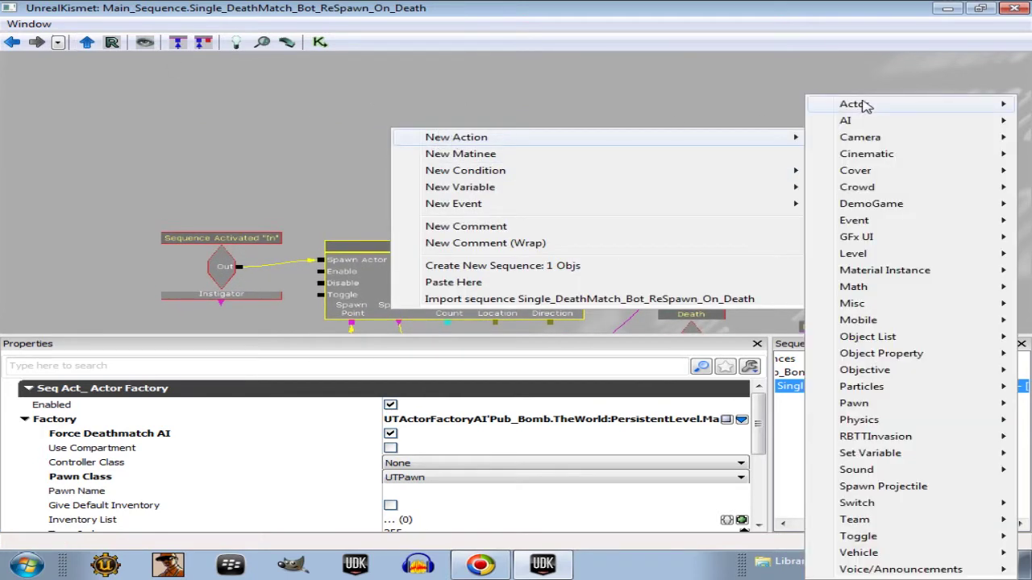
mouse_move(863, 104)
click(703, 104)
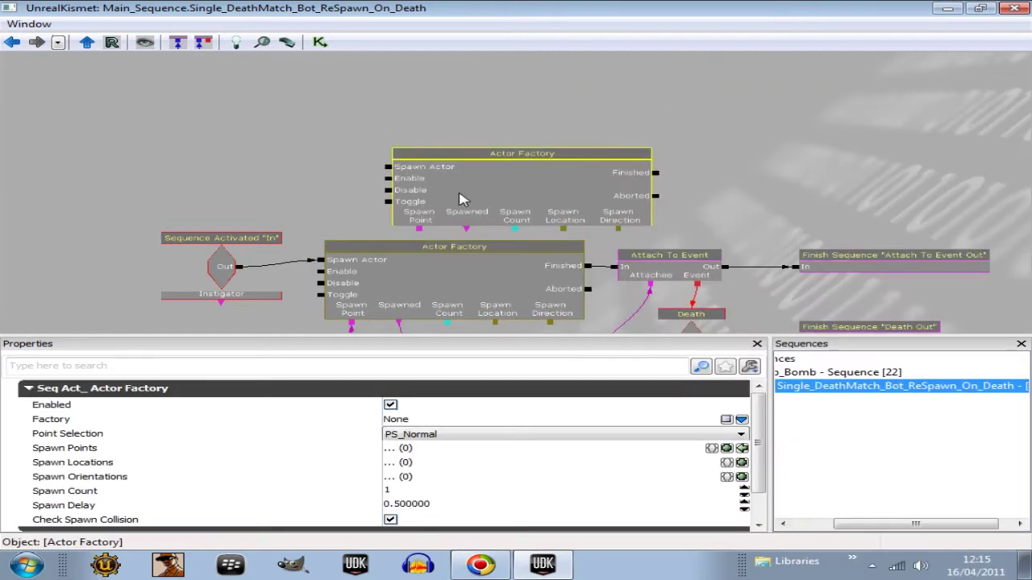
drag(462, 199, 384, 127)
Add a Player Spawned event and wire its Out to the new Actor Factory's Spawn Actor.
right_click(50, 66)
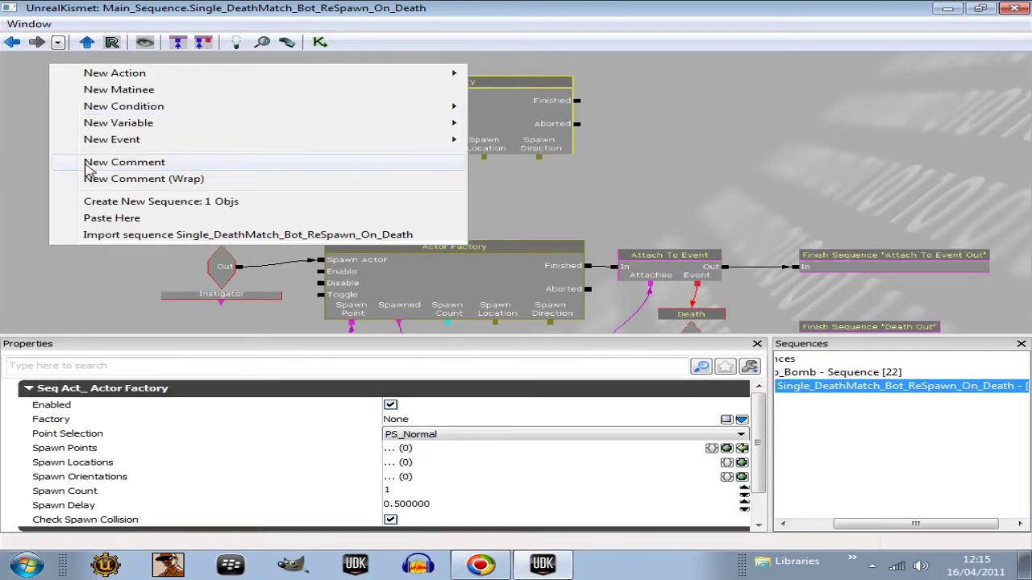
mouse_move(112, 141)
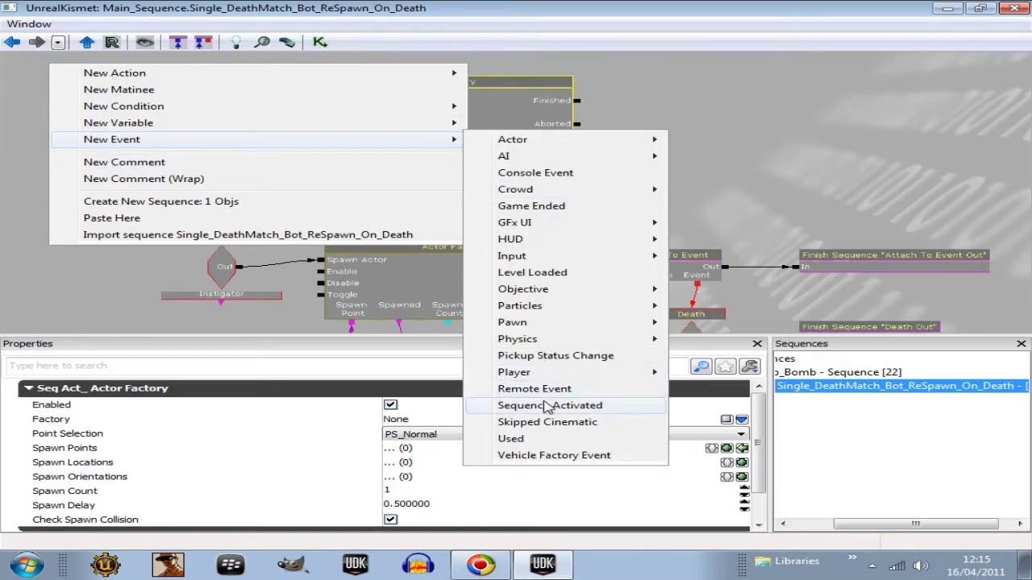
mouse_move(535, 327)
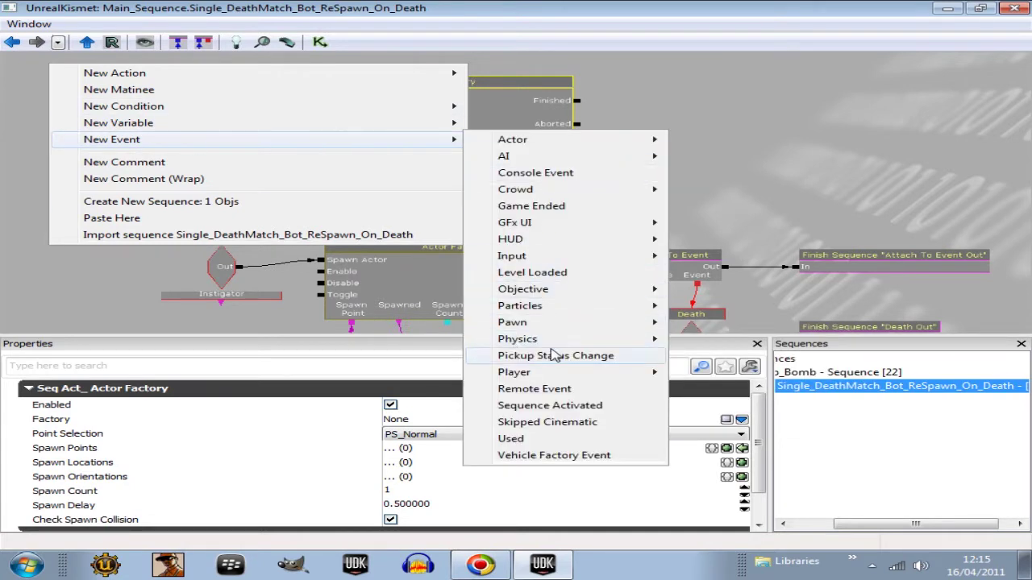
mouse_move(562, 375)
click(756, 371)
drag(127, 121, 310, 95)
Minimize Kismet to return to the level editor.
drag(379, 176, 471, 226)
scroll(413, 167, up, 3)
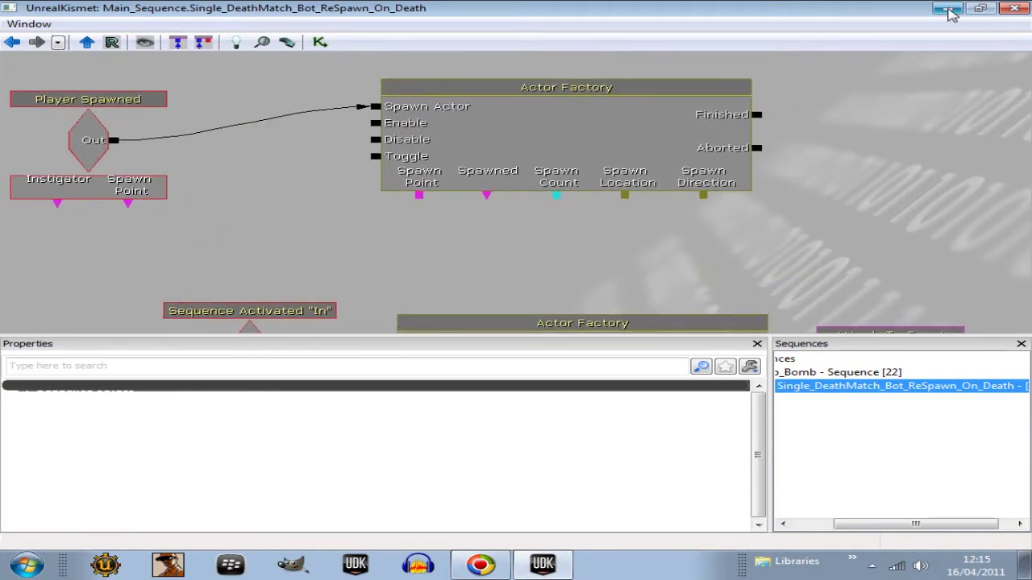
click(948, 9)
Select the bomb-icon node in the perspective viewport, then restore Kismet.
mouse_move(395, 432)
mouse_down()
mouse_move(306, 427)
mouse_move(543, 426)
mouse_move(77, 312)
mouse_move(385, 429)
mouse_up()
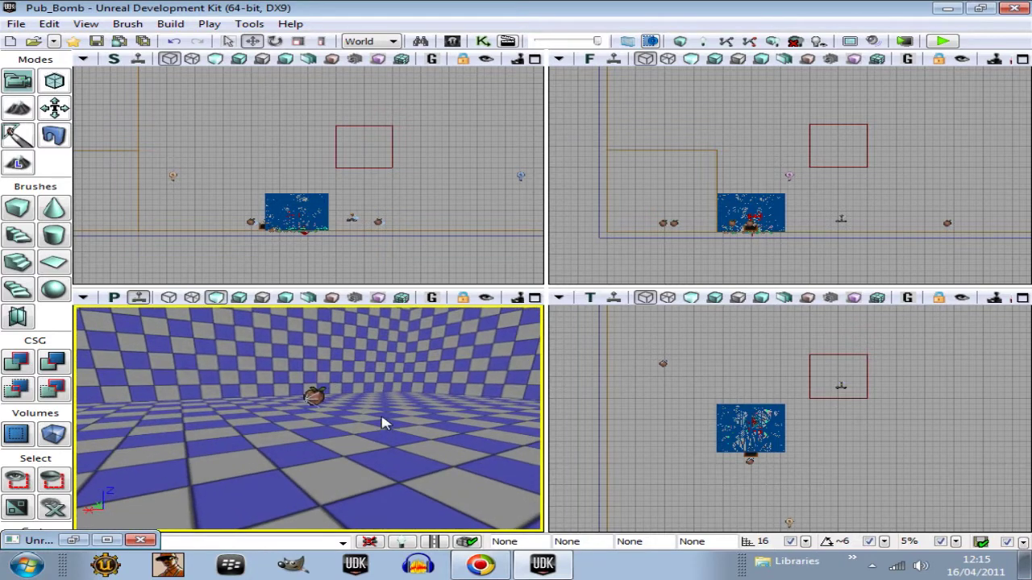
scroll(408, 460, up, 3)
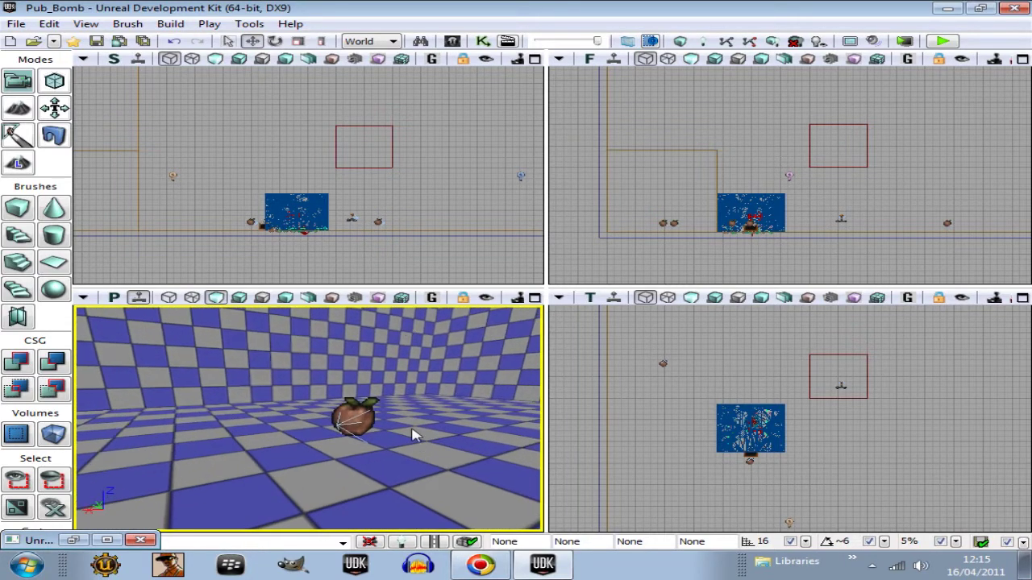
click(346, 427)
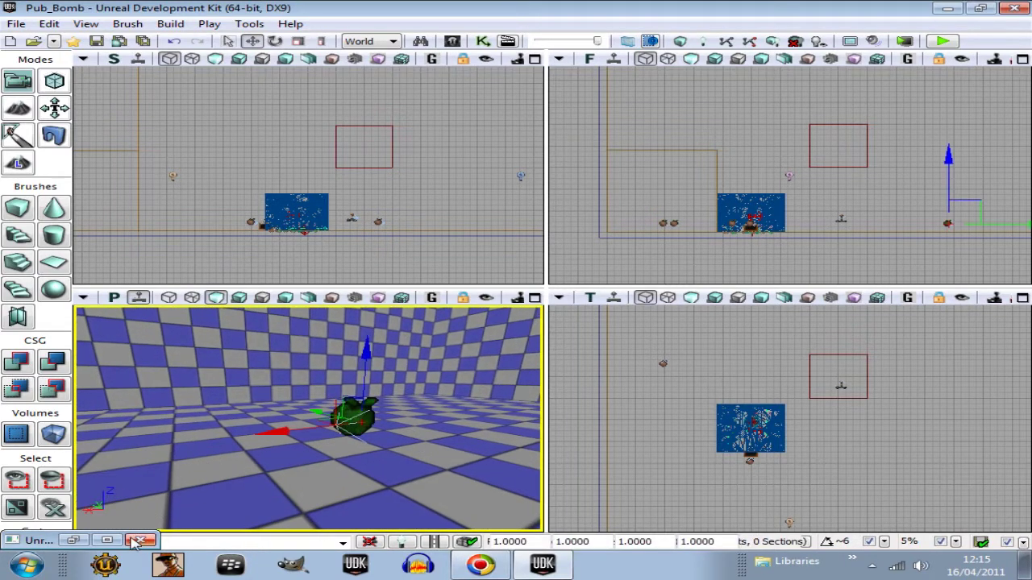
click(107, 541)
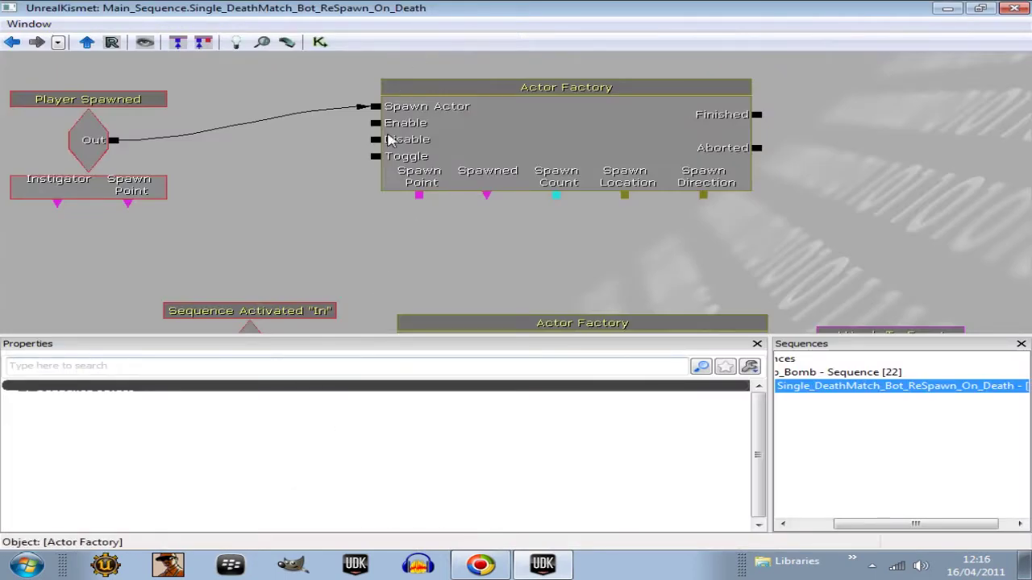
Link a PathNode_5 variable to the new Actor Factory's Spawn Point.
right_click(423, 201)
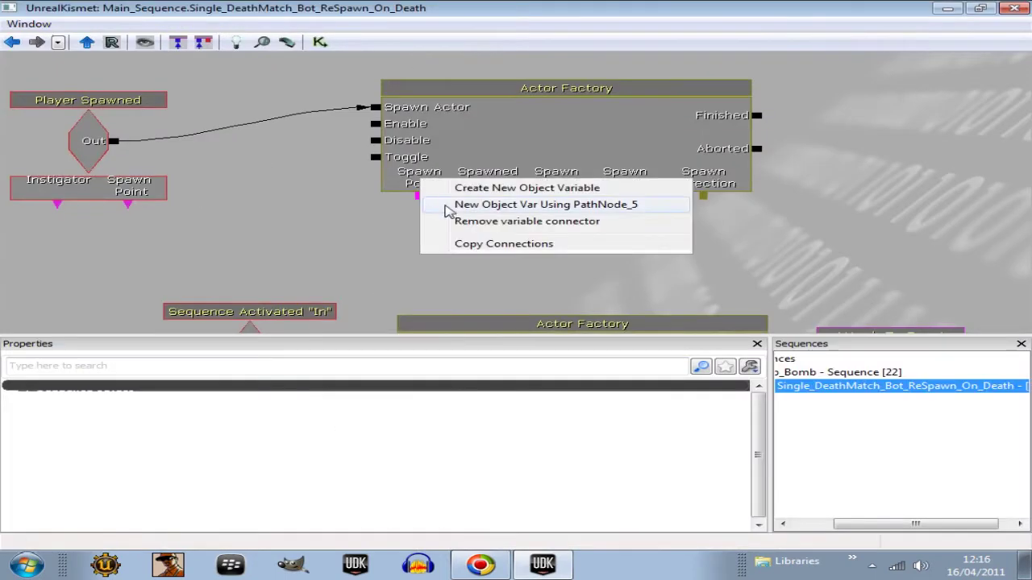
click(532, 207)
drag(510, 236, 418, 159)
drag(506, 265, 426, 263)
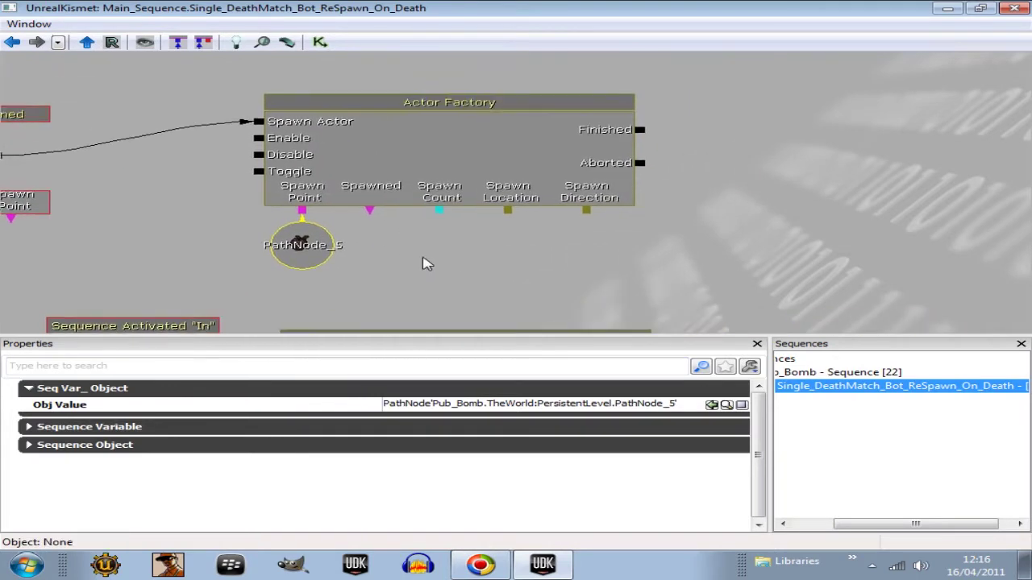
Set the new Actor Factory's factory class to UTActorFactoryAI.
click(382, 132)
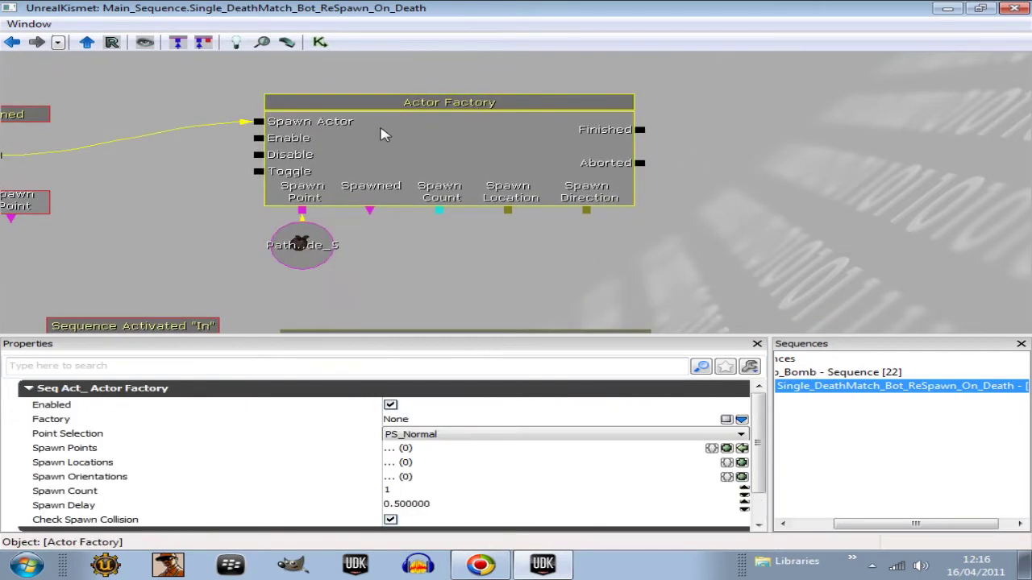
click(740, 422)
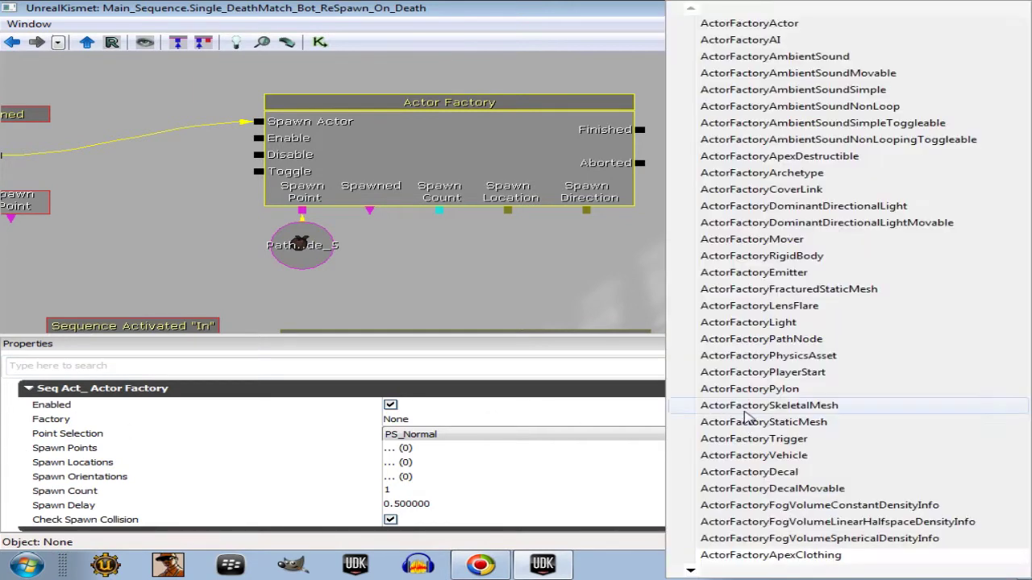
click(691, 572)
click(691, 572)
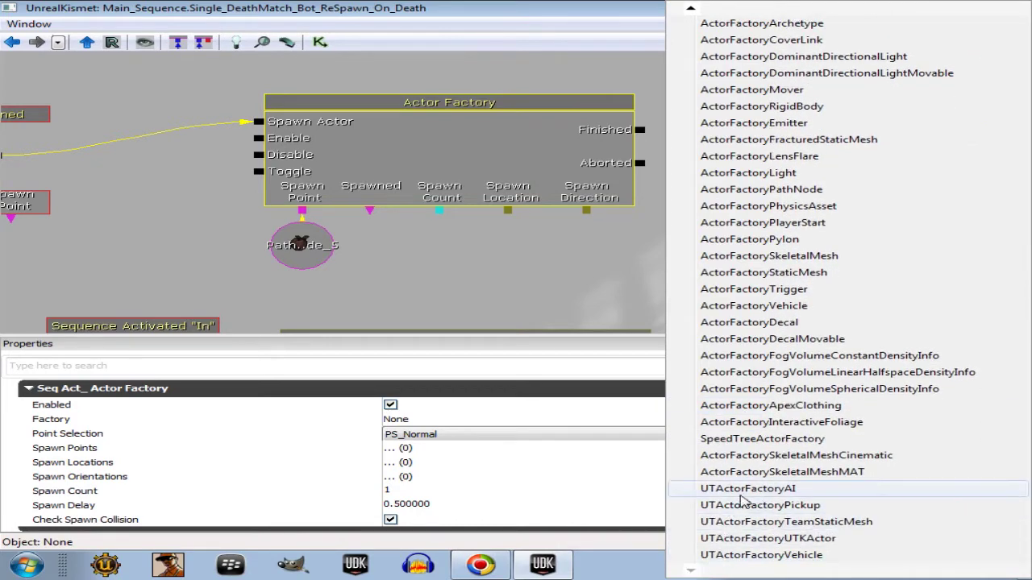
click(776, 490)
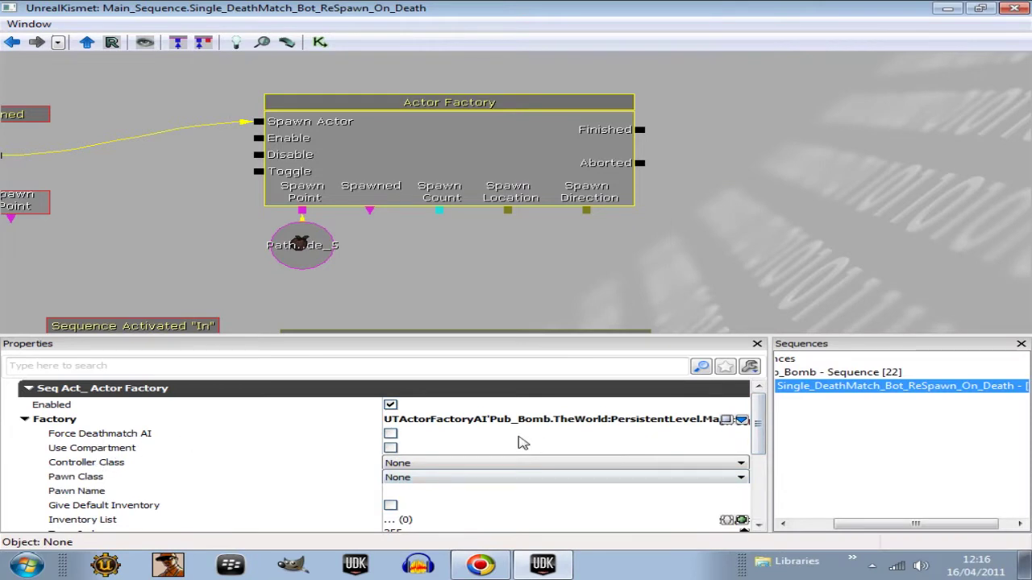
Enable Force Deathmatch AI and set the Pawn Class to UTPawn.
click(390, 435)
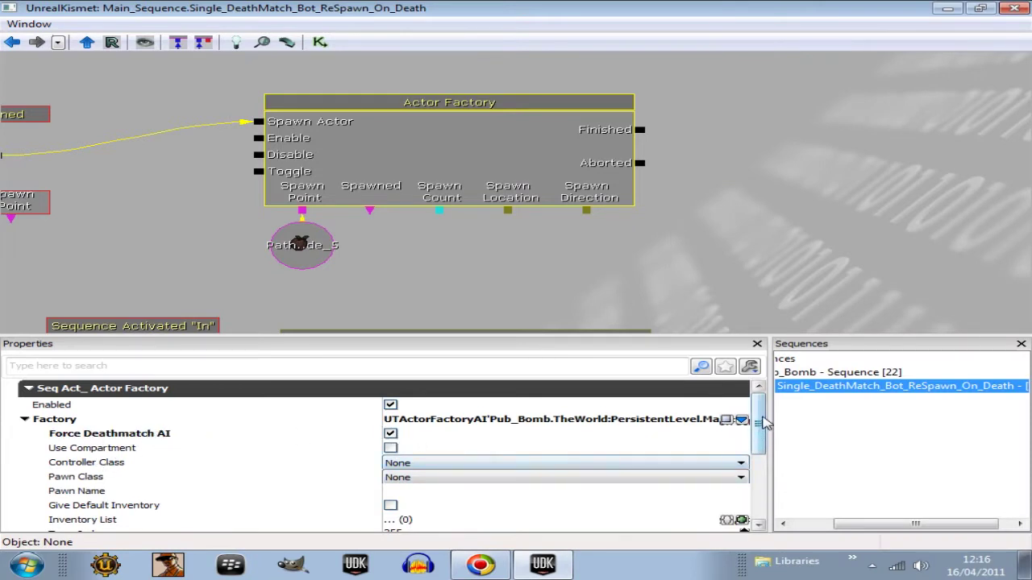
mouse_move(759, 426)
mouse_down()
mouse_move(759, 439)
mouse_move(760, 427)
mouse_up()
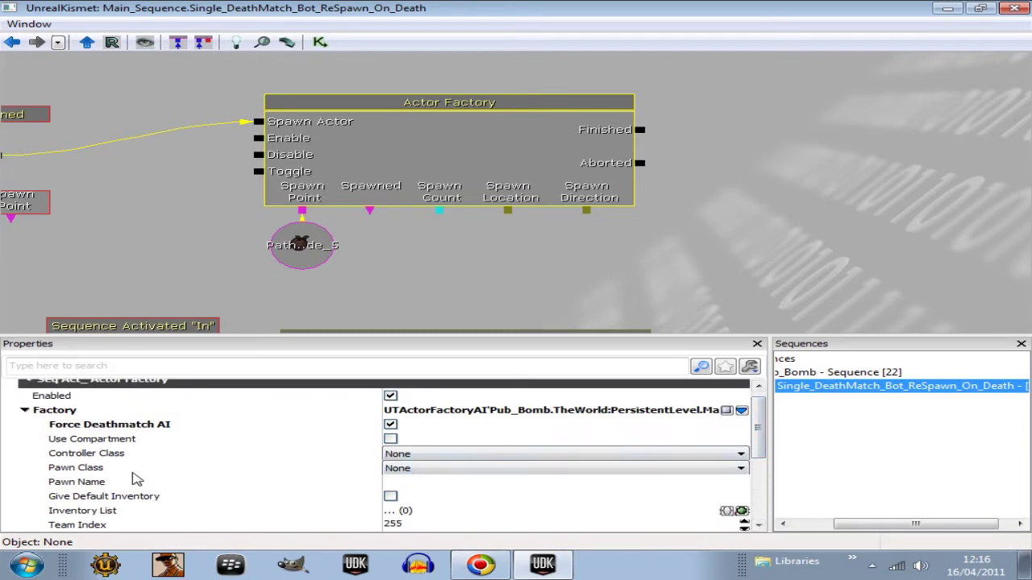
click(741, 469)
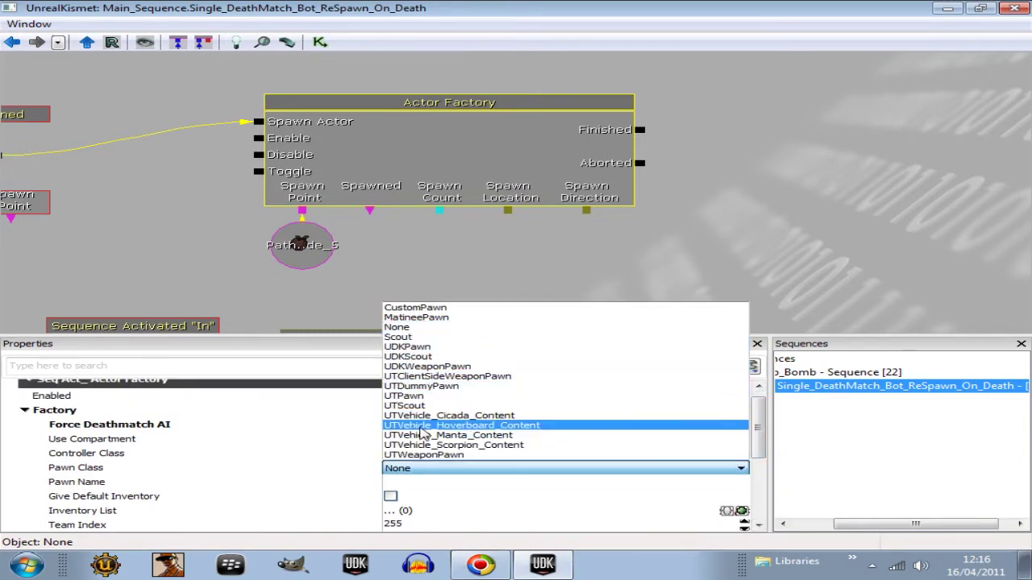
click(416, 396)
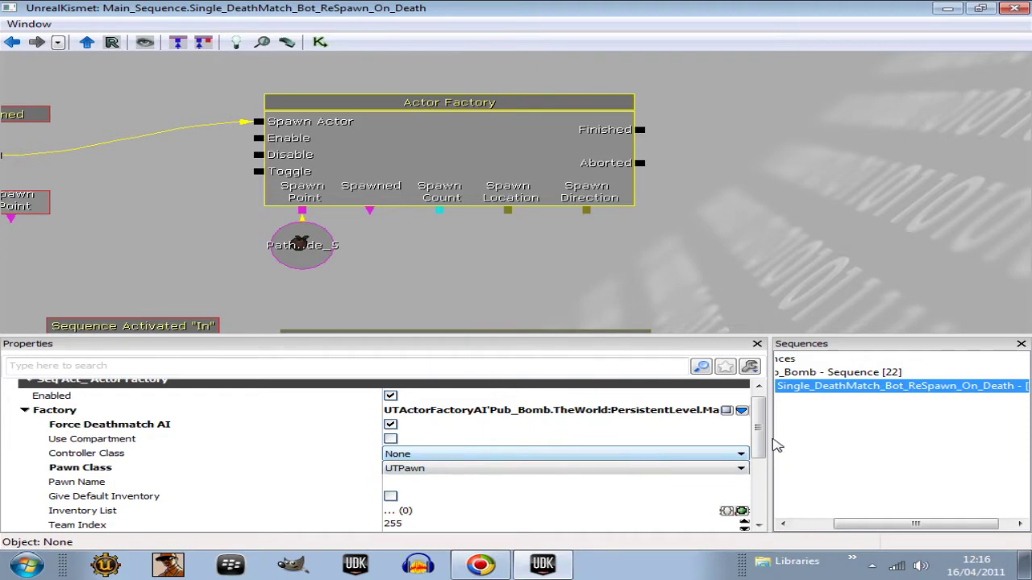
mouse_move(766, 432)
mouse_down()
mouse_move(764, 452)
mouse_move(763, 423)
mouse_up()
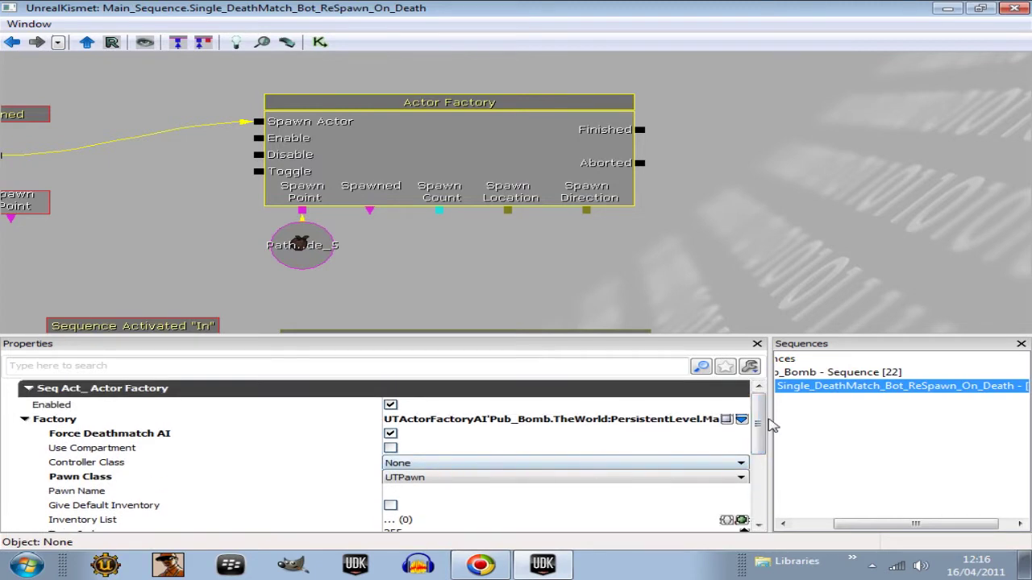
drag(761, 425, 760, 450)
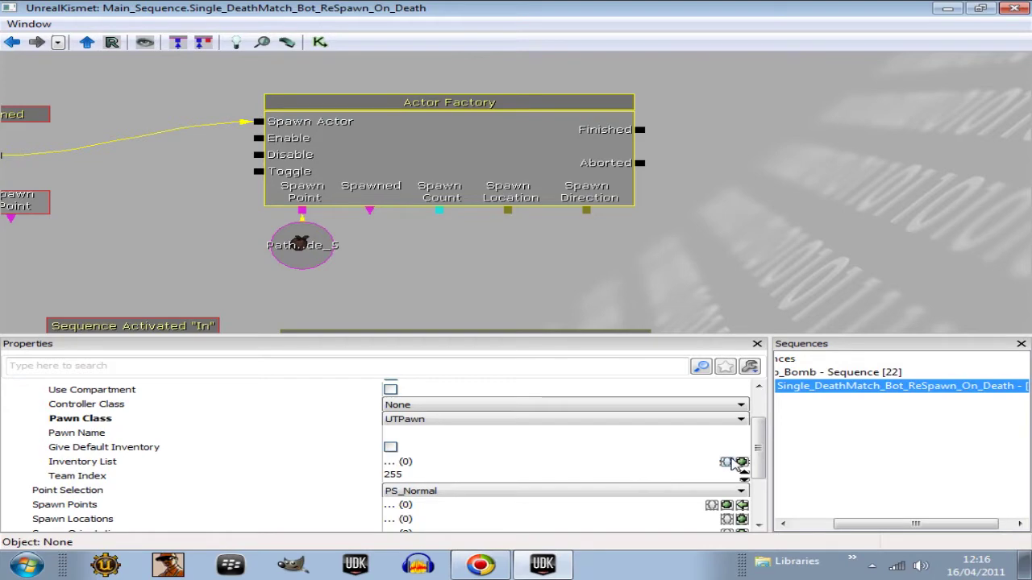
drag(761, 441, 770, 401)
scroll(870, 223, down, 4)
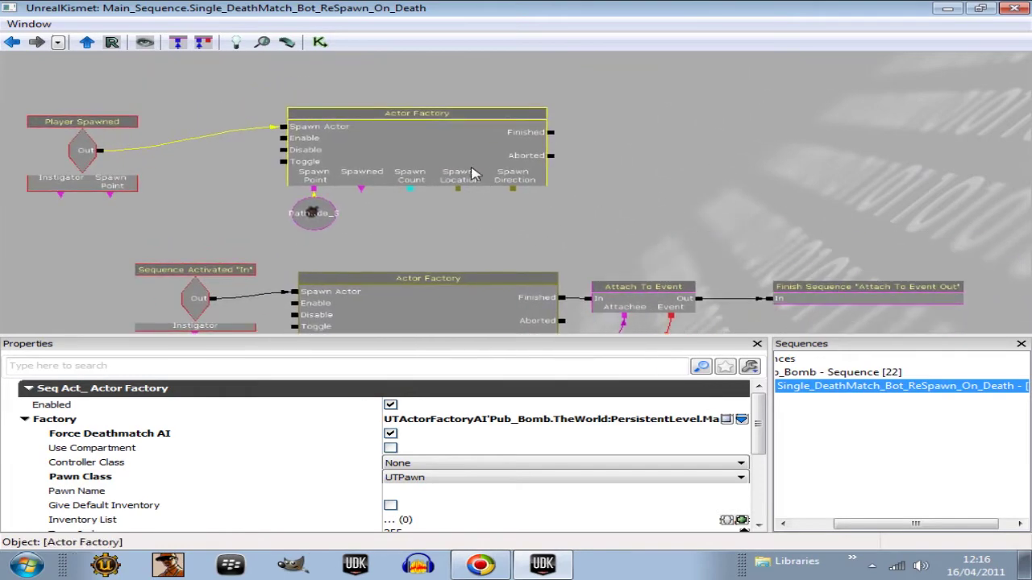
Inspect the lower Actor Factory's properties, including its Targets setting.
drag(668, 201, 721, 165)
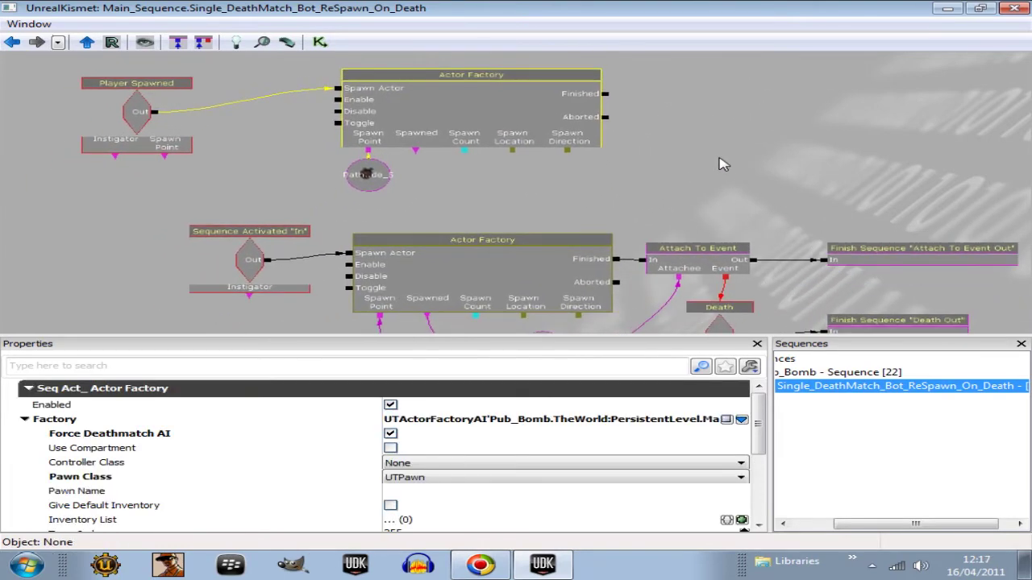
click(481, 265)
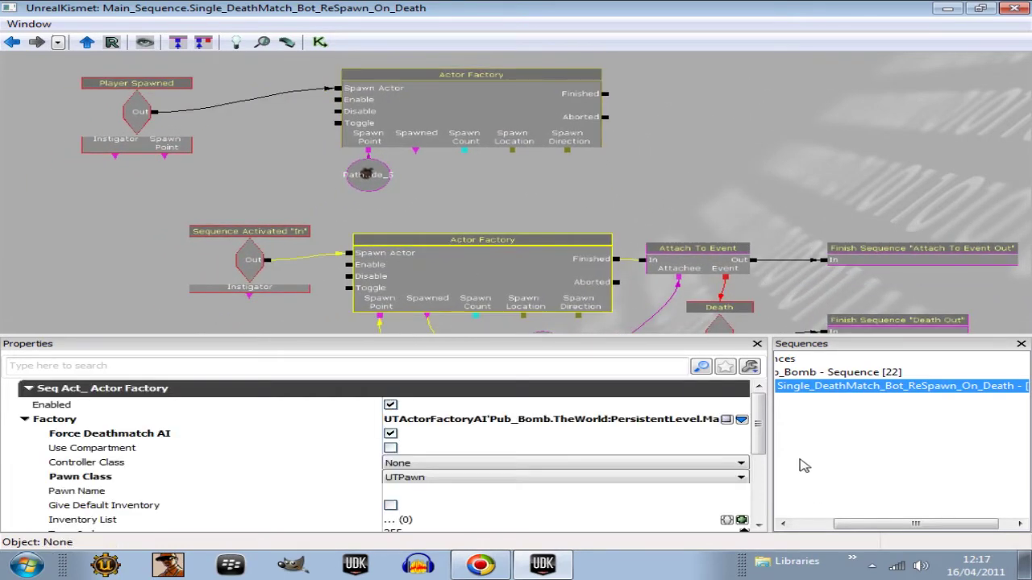
drag(767, 441, 771, 498)
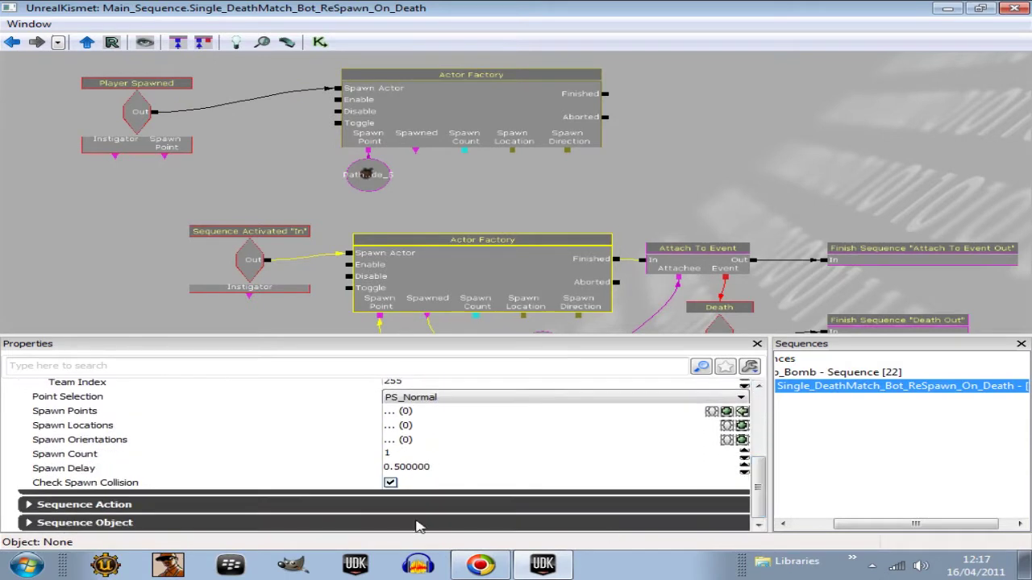
click(29, 505)
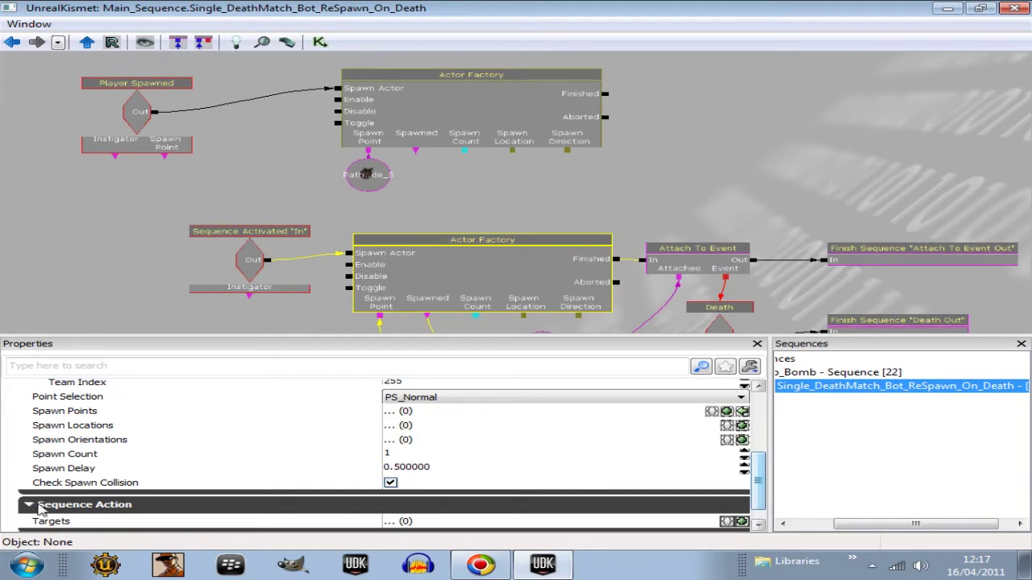
click(28, 505)
Add an Attach To Event action fed by the Actor Factory's Finished output.
drag(740, 170, 641, 163)
right_click(616, 140)
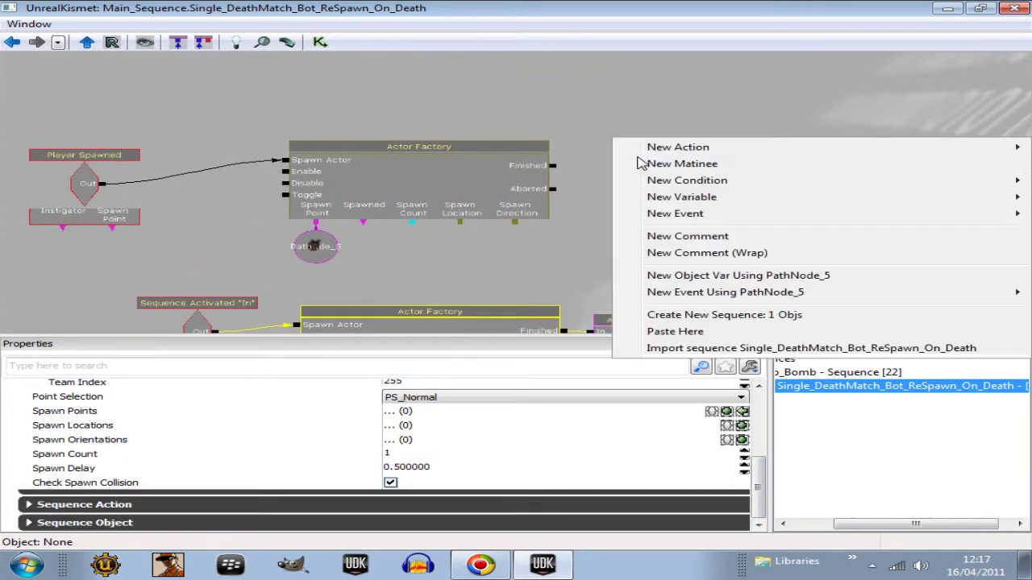
mouse_move(721, 149)
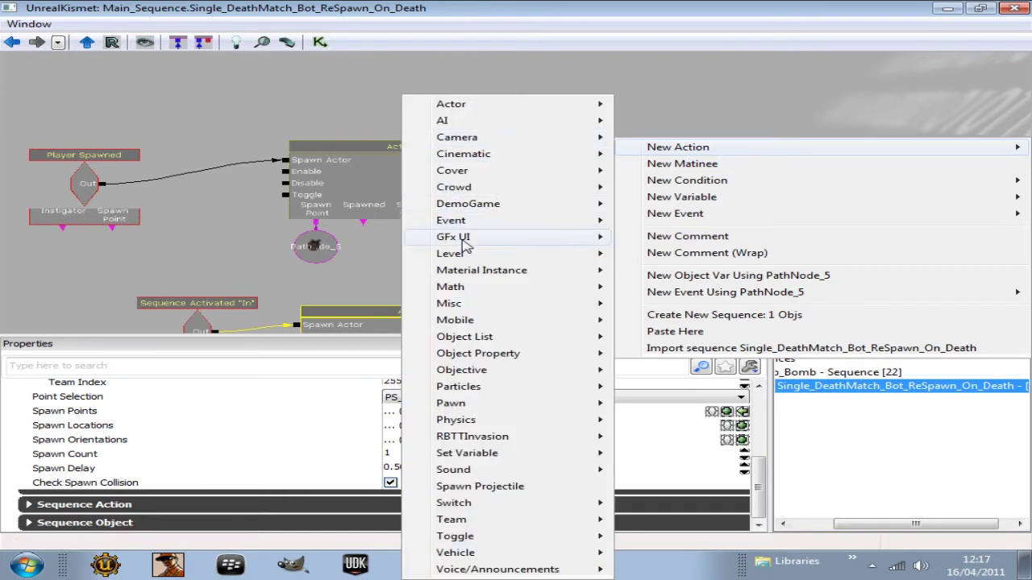
mouse_move(466, 222)
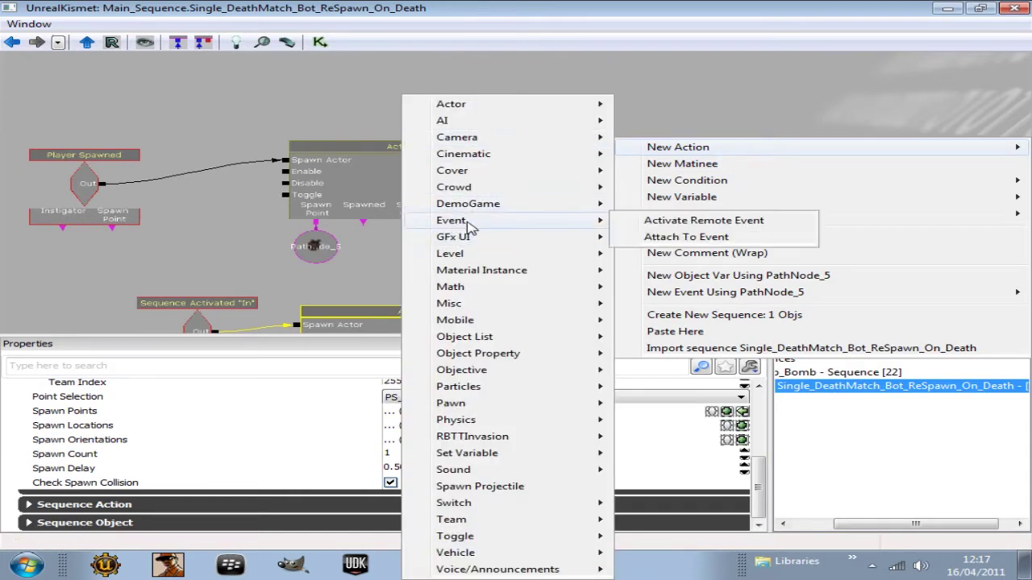
click(682, 237)
drag(630, 175, 539, 162)
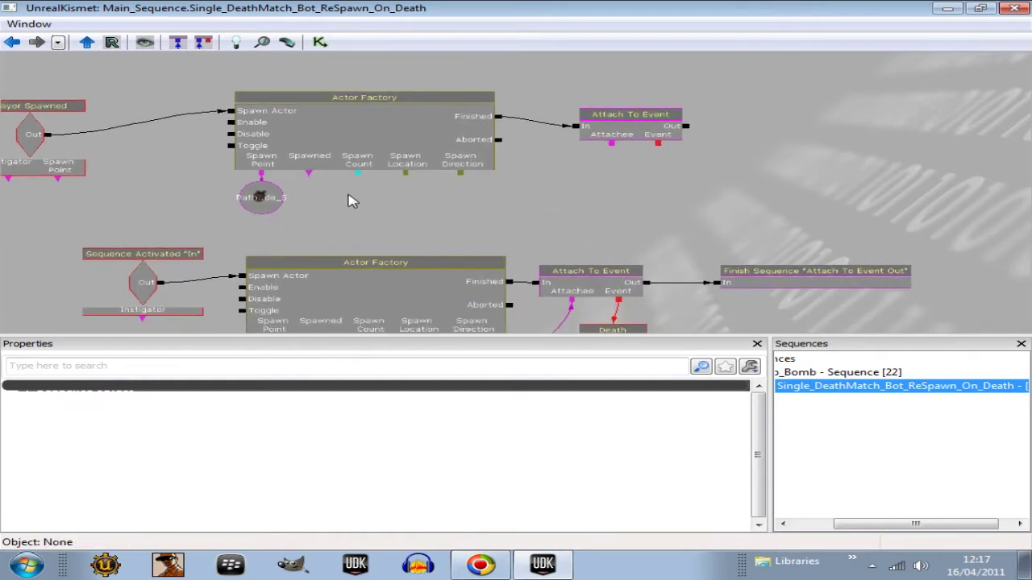
Bring the upper Actor Factory into view and check its node options.
drag(313, 186, 411, 179)
click(376, 159)
scroll(414, 175, up, 3)
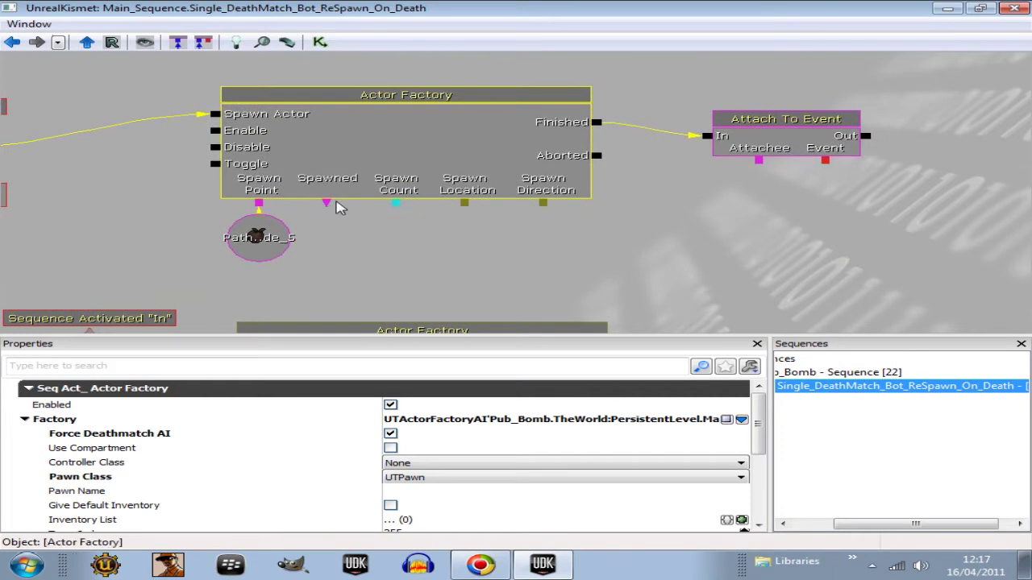
right_click(323, 203)
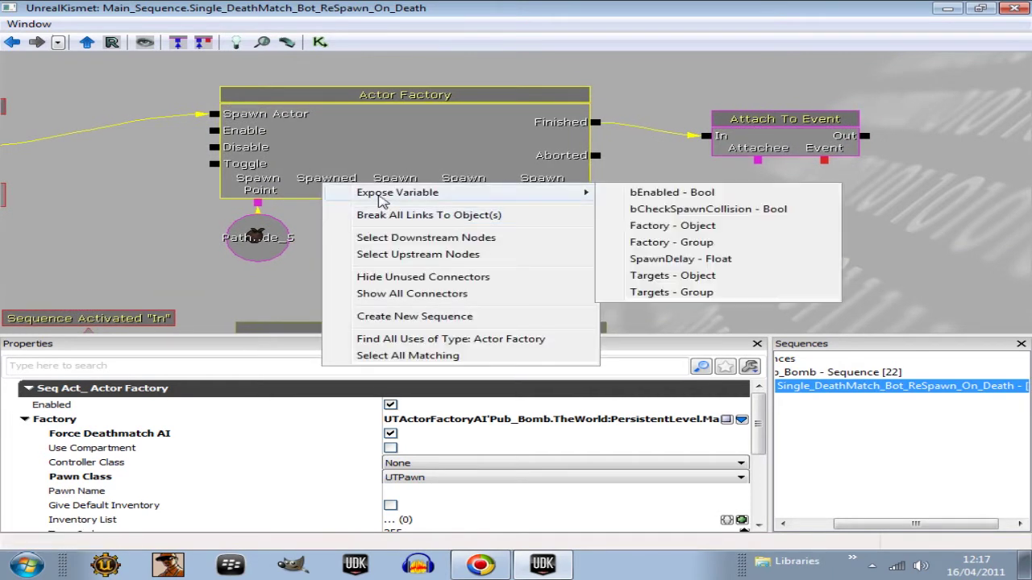
click(311, 230)
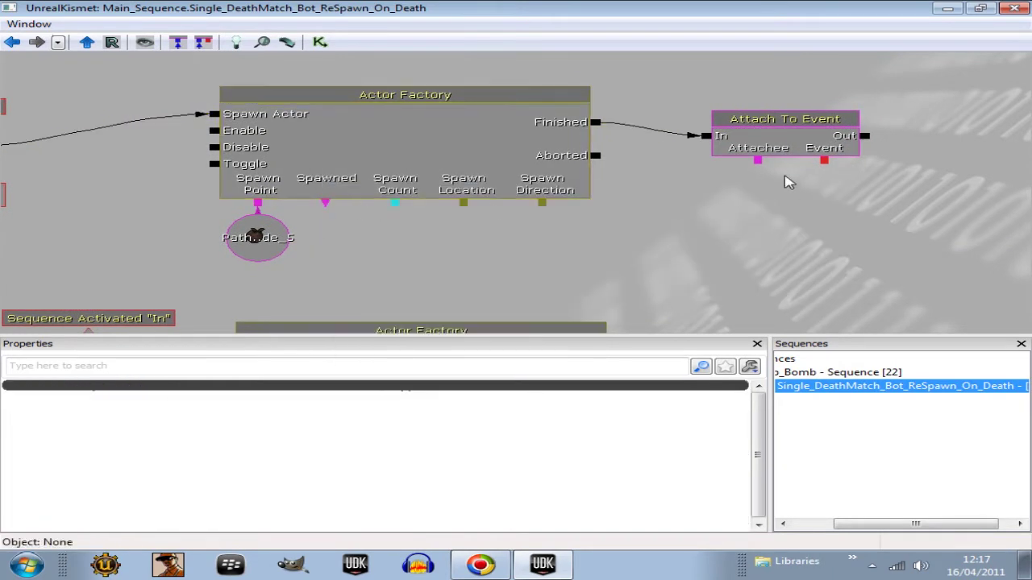
Create a new object variable for Attachee and link the Spawned output to it.
right_click(759, 164)
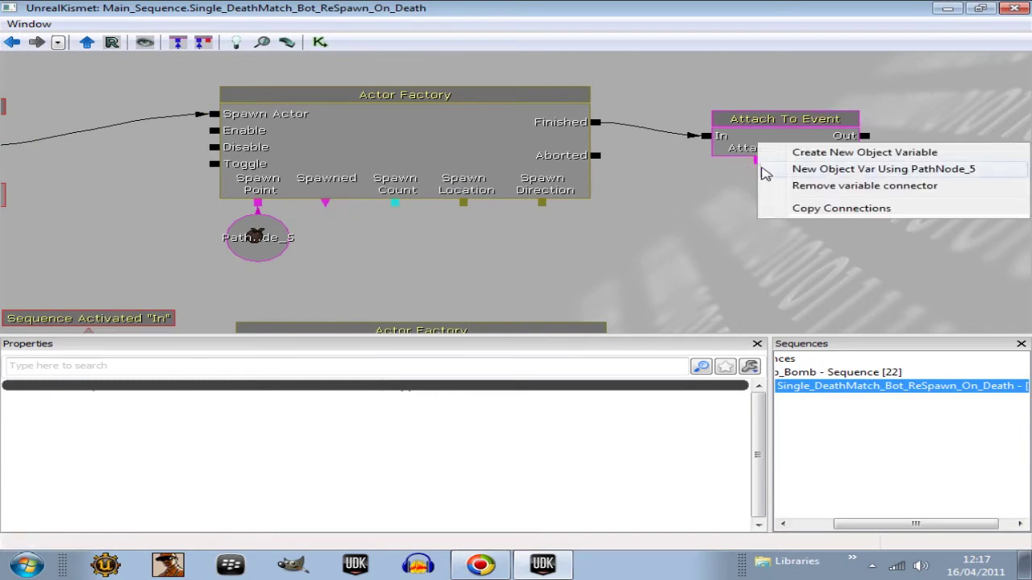
click(802, 152)
drag(753, 203, 399, 296)
drag(321, 216, 400, 291)
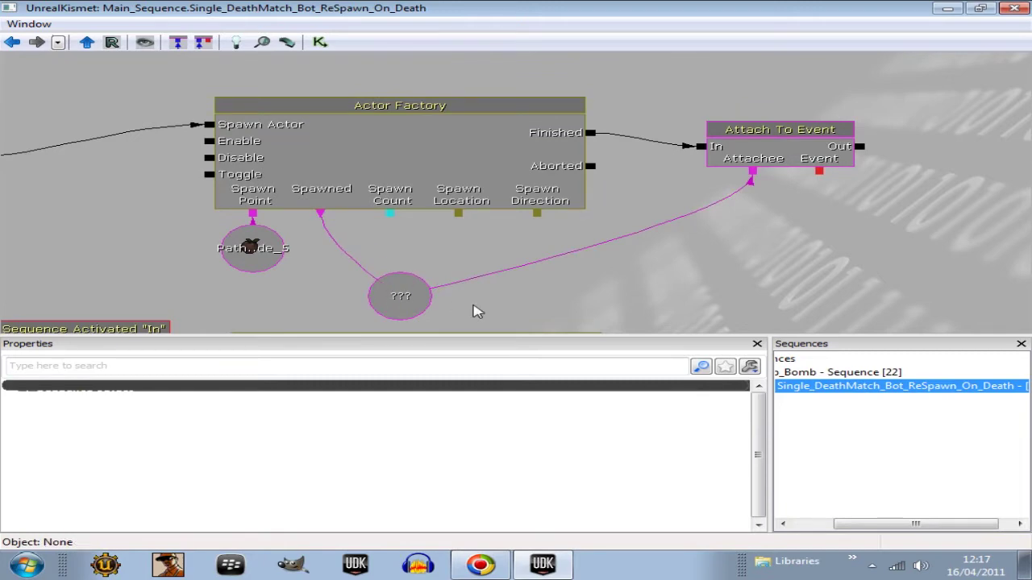
Reframe the spawn chain and nudge the Attach To Event node into place.
drag(506, 308, 510, 216)
drag(649, 181, 488, 256)
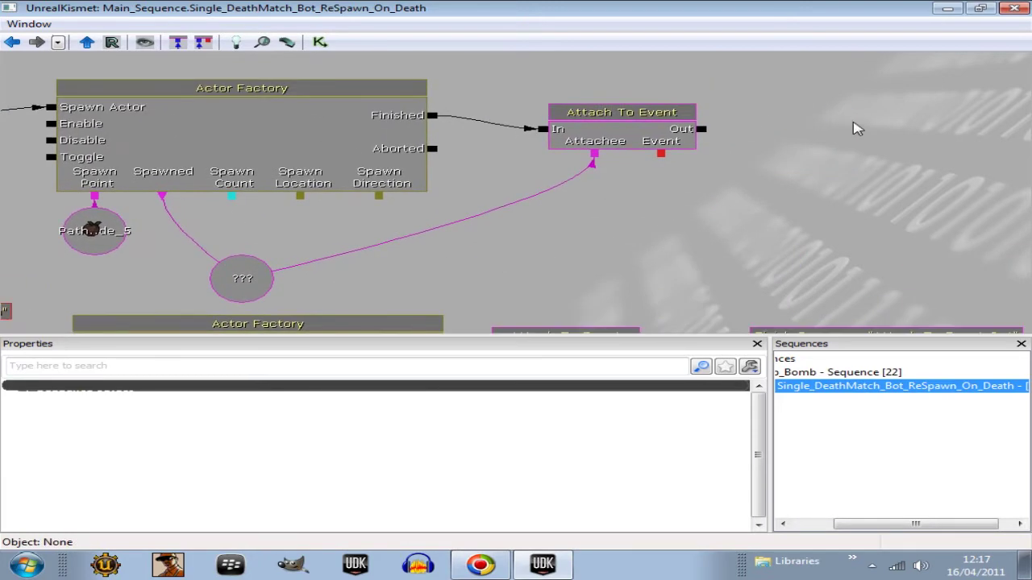
click(661, 141)
mouse_move(637, 121)
ctrl+mouse_down()
mouse_move(626, 110)
mouse_move(638, 97)
mouse_move(641, 145)
mouse_move(622, 131)
ctrl+mouse_up()
ctrl+click(628, 108)
click(638, 138)
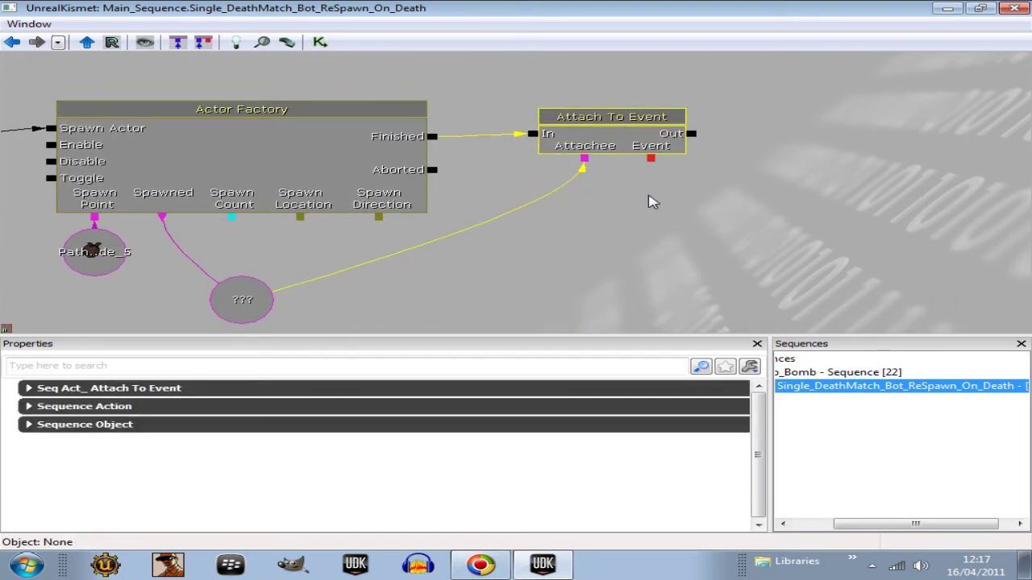
Add a Pawn Death event, fed by Attach To Event's Event, with Instigator linked to the bot variable.
right_click(631, 213)
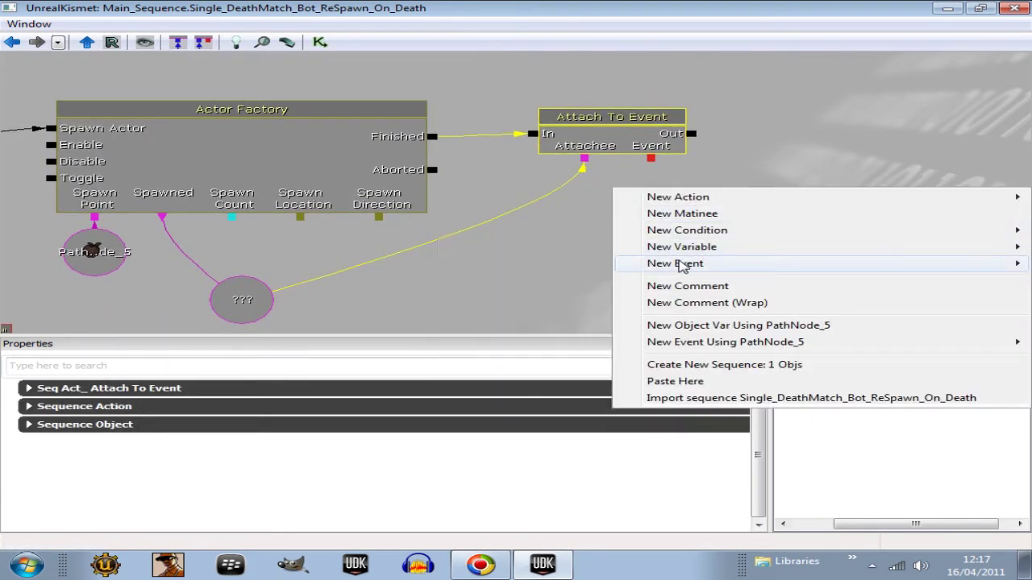
mouse_move(680, 270)
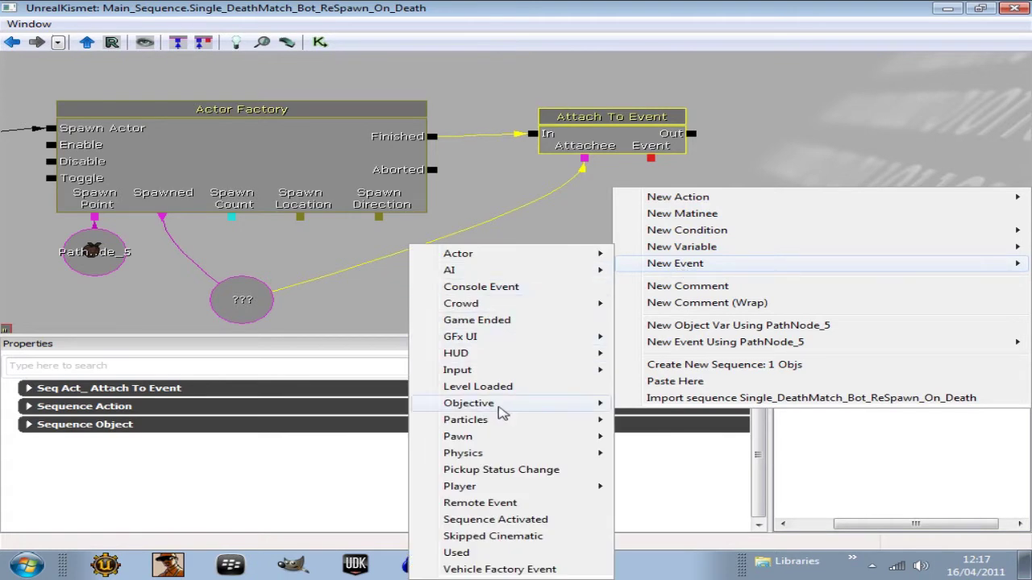
mouse_move(468, 440)
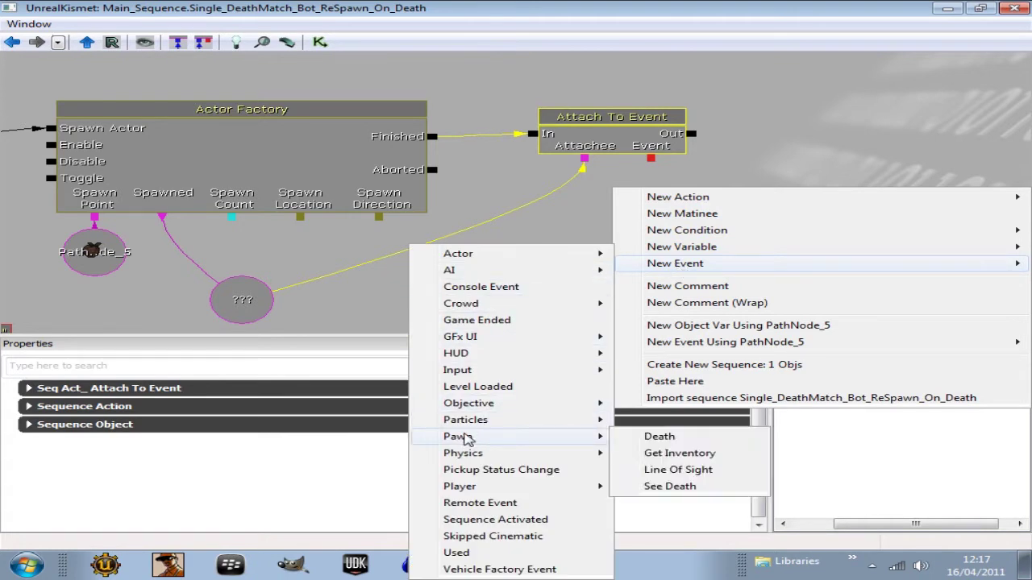
click(657, 437)
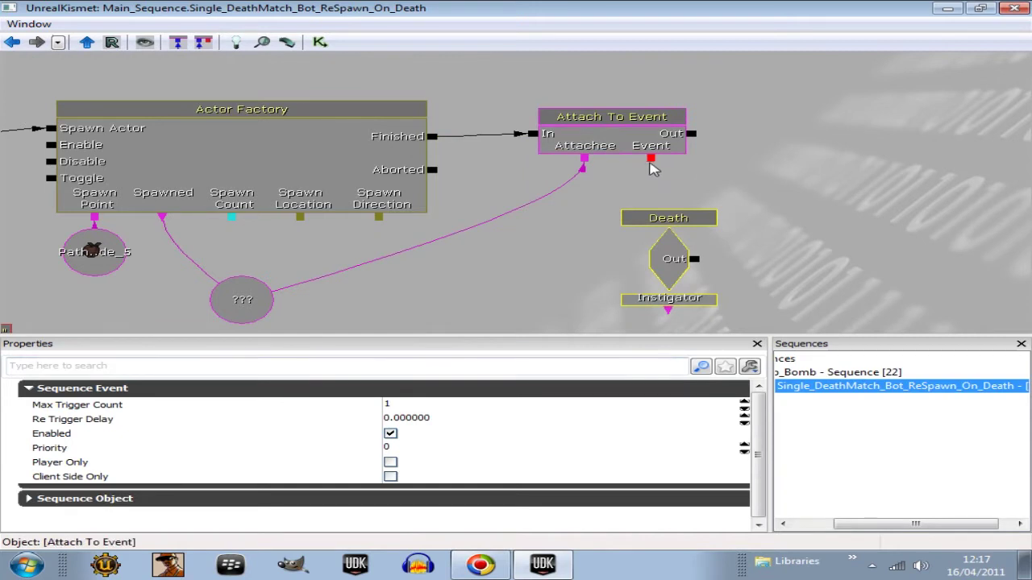
drag(651, 159, 668, 212)
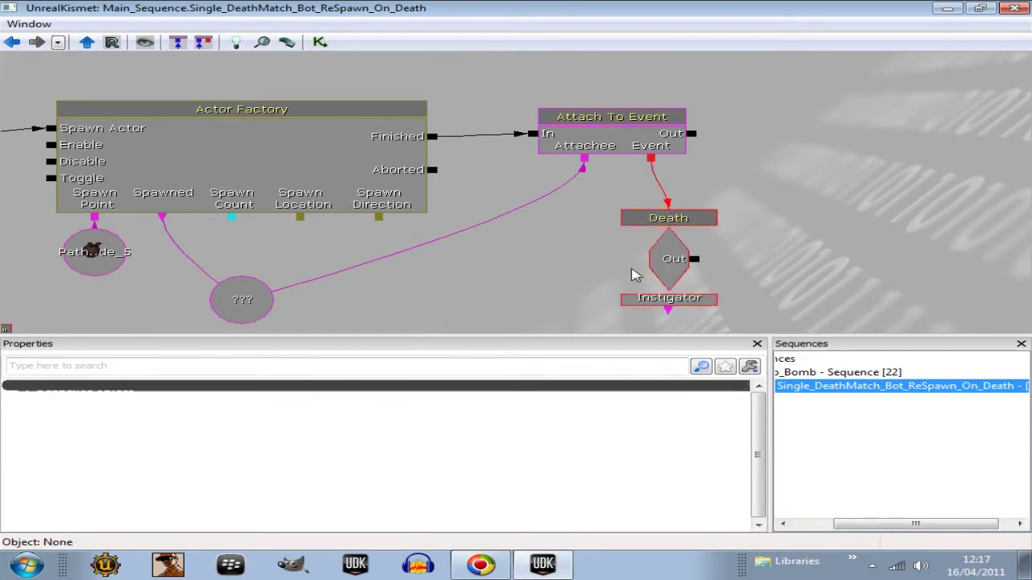
drag(668, 314, 388, 234)
Move the Death node beneath Attach To Event and make room to its right.
mouse_move(587, 224)
mouse_down()
mouse_move(597, 222)
mouse_move(594, 203)
mouse_move(608, 201)
mouse_move(593, 212)
mouse_up()
drag(703, 186, 833, 239)
drag(629, 272, 621, 201)
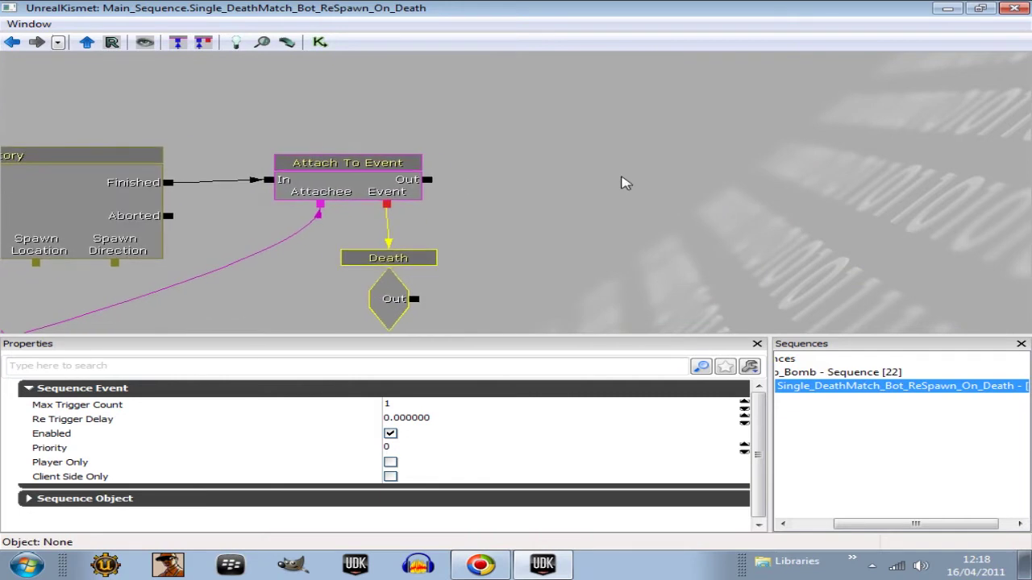
Add a Modify Health action after Attach To Event's Out, targeting the bot variable.
right_click(616, 160)
mouse_move(657, 167)
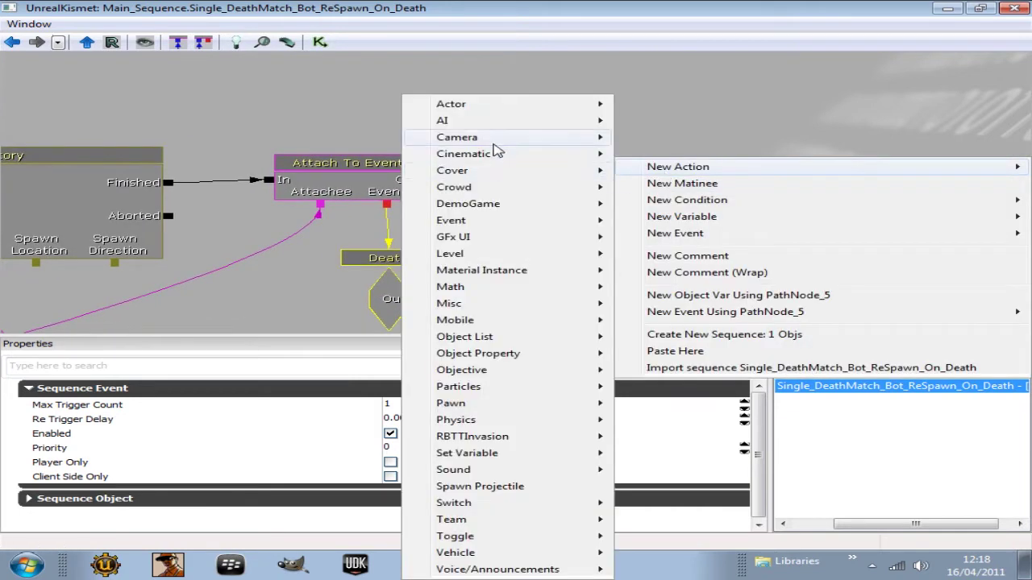
mouse_move(509, 120)
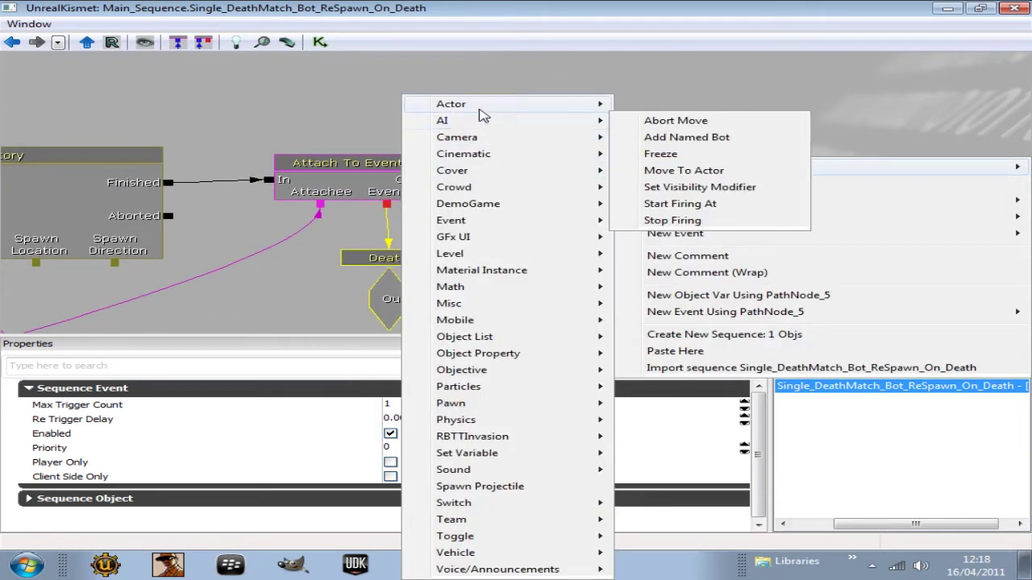
mouse_move(484, 106)
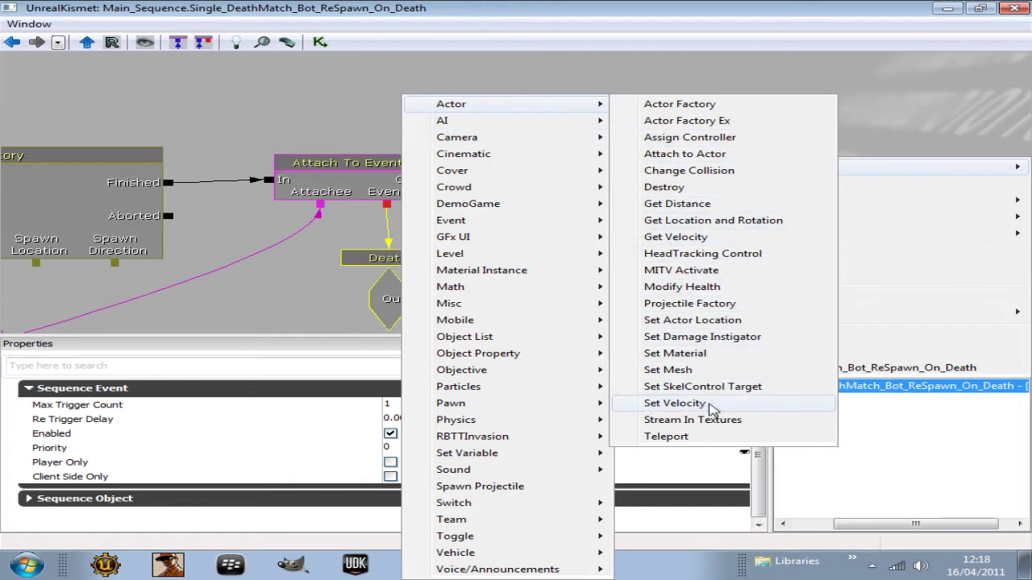
click(691, 287)
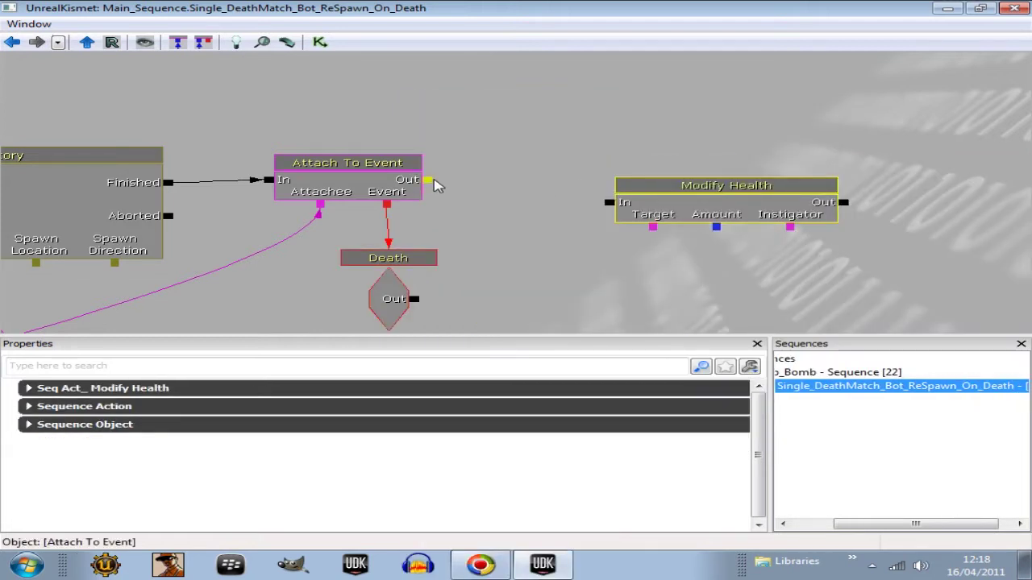
mouse_move(463, 224)
mouse_down()
mouse_move(663, 226)
mouse_move(721, 189)
mouse_move(546, 249)
mouse_move(495, 202)
mouse_move(682, 214)
mouse_move(634, 196)
mouse_up()
click(520, 204)
drag(560, 240, 613, 221)
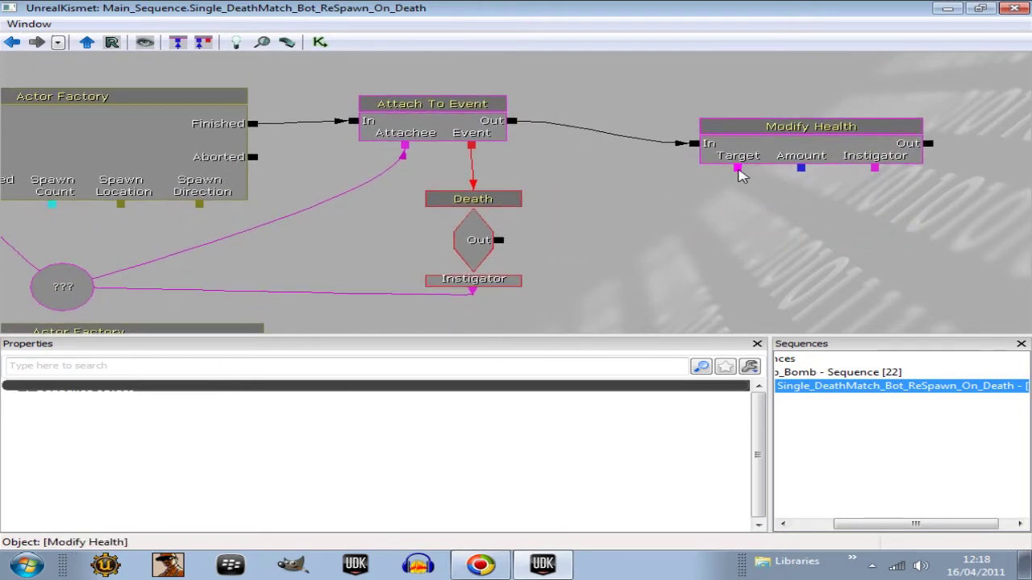
mouse_move(738, 170)
mouse_down()
mouse_move(574, 225)
mouse_move(134, 269)
mouse_move(46, 296)
mouse_up()
drag(570, 246, 403, 269)
Set Modify Health's Amount to 500 and its damage type to UTDmgType_ScorpionSelfDestruct.
click(562, 165)
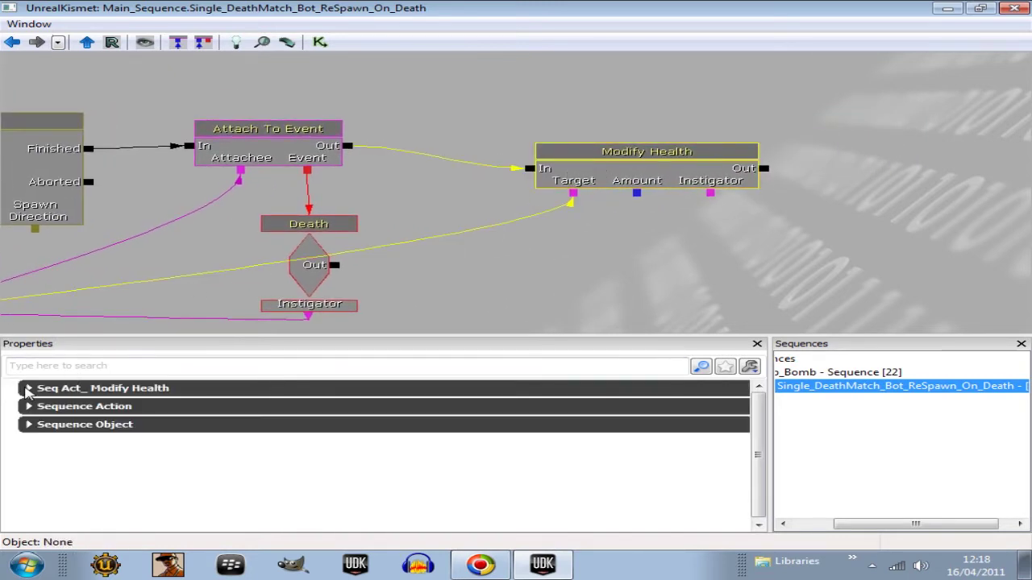
click(29, 388)
click(407, 434)
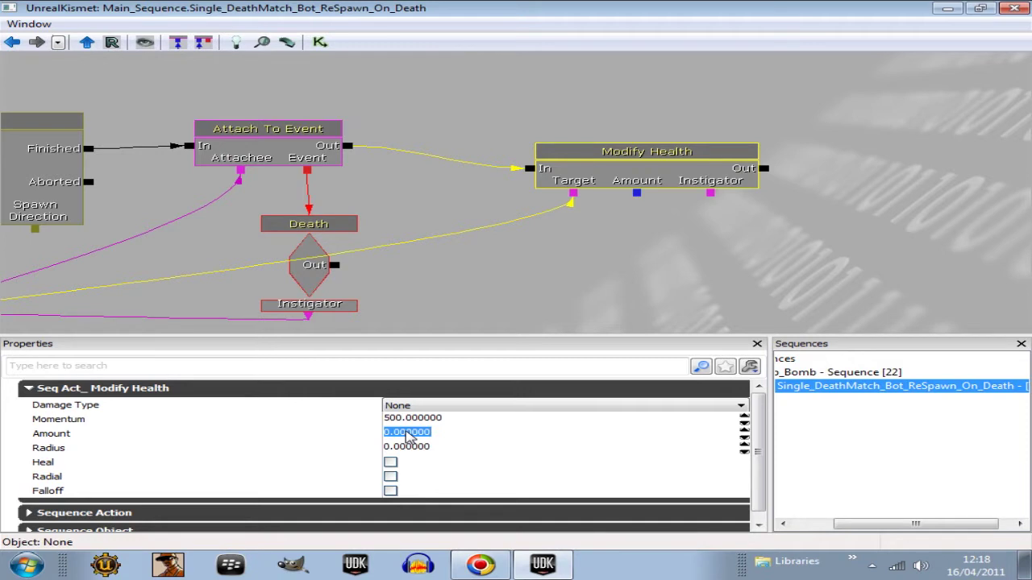
text(500)
key(Return)
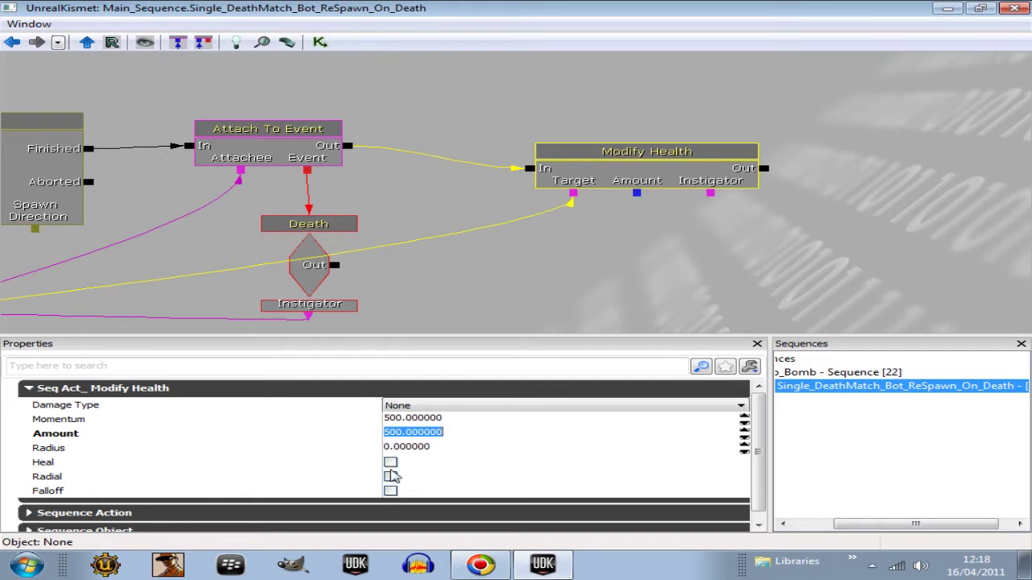
click(740, 406)
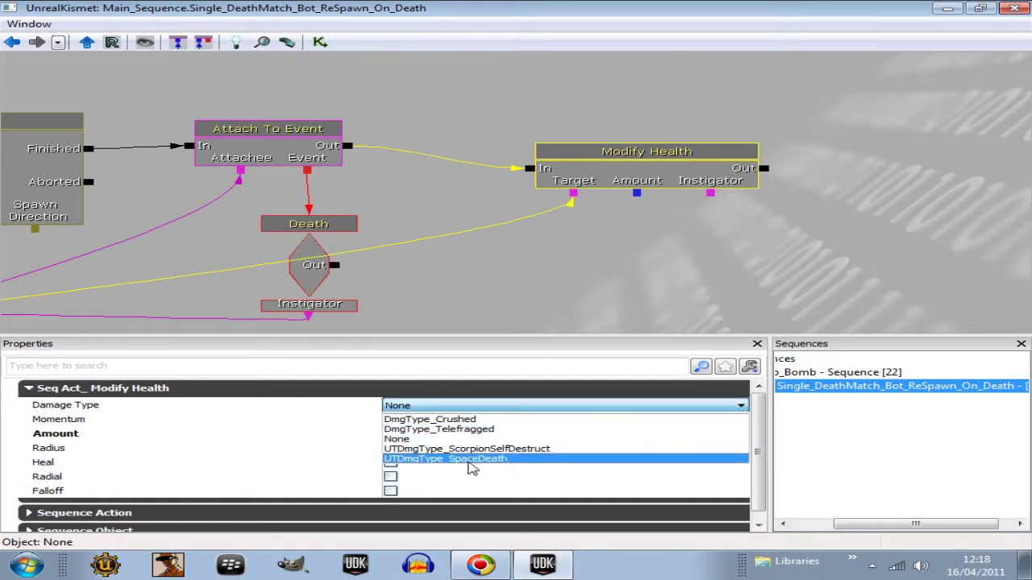
click(464, 449)
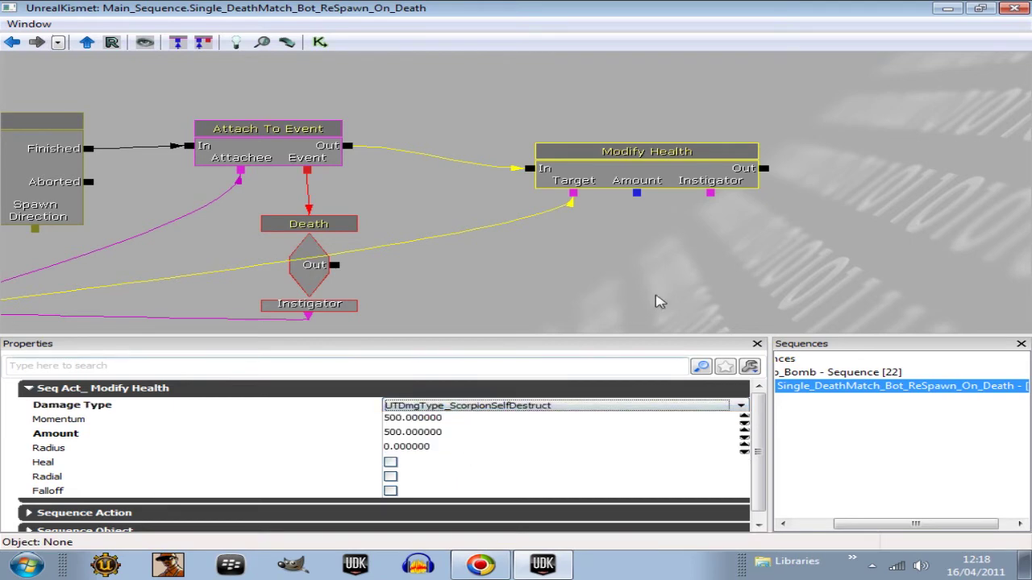
Move the Modify Health node up and left, bringing the Death and Finish Sequence nodes into view.
drag(661, 299, 921, 246)
scroll(922, 246, down, 2)
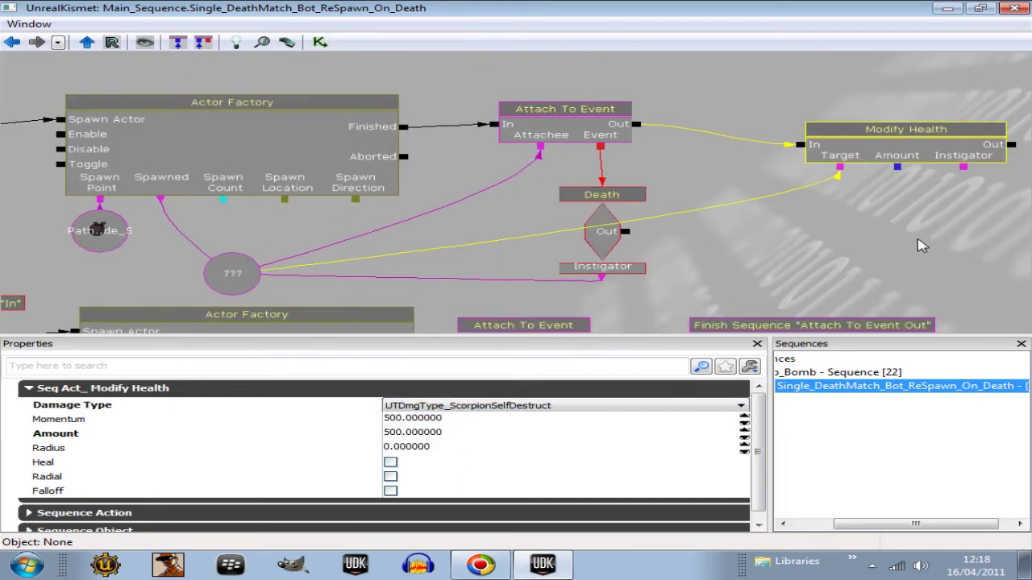
scroll(921, 246, down, 1)
mouse_move(922, 246)
mouse_down()
mouse_move(901, 105)
mouse_move(873, 229)
mouse_move(803, 280)
mouse_up()
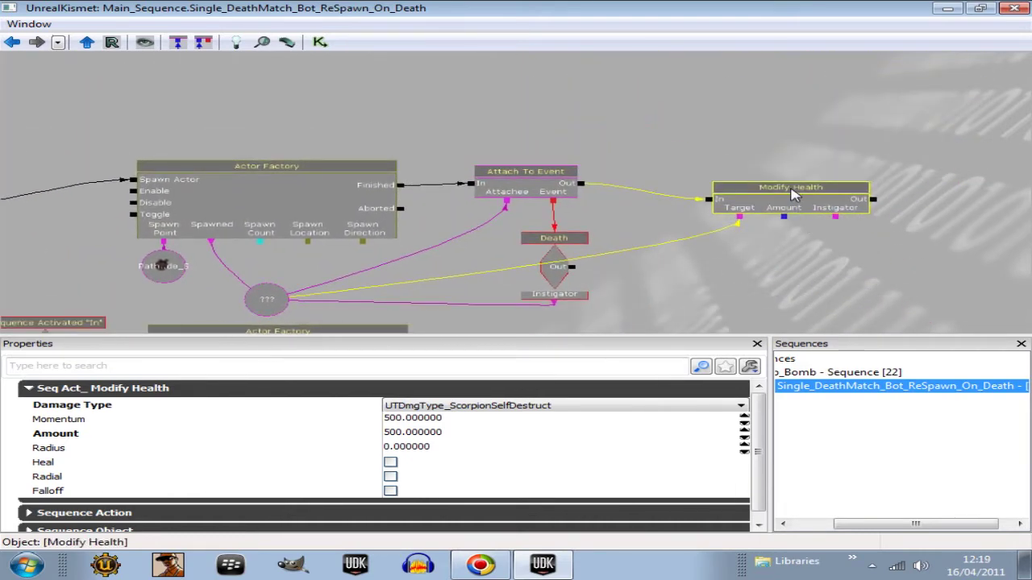
ctrl+drag(783, 202, 766, 181)
drag(818, 246, 770, 198)
Add a Play Sound action and place it right of the Death node.
scroll(770, 197, up, 1)
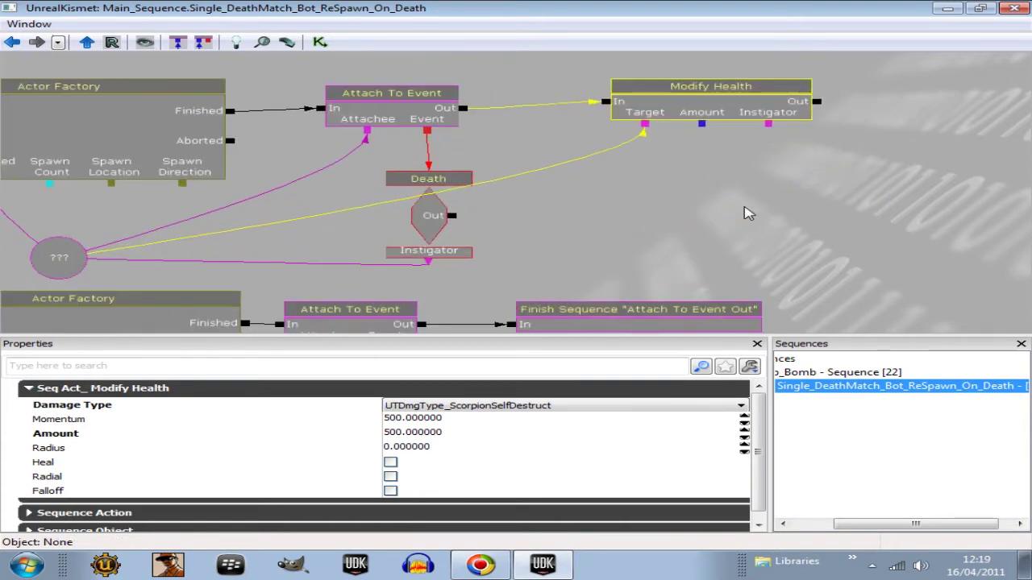
right_click(546, 193)
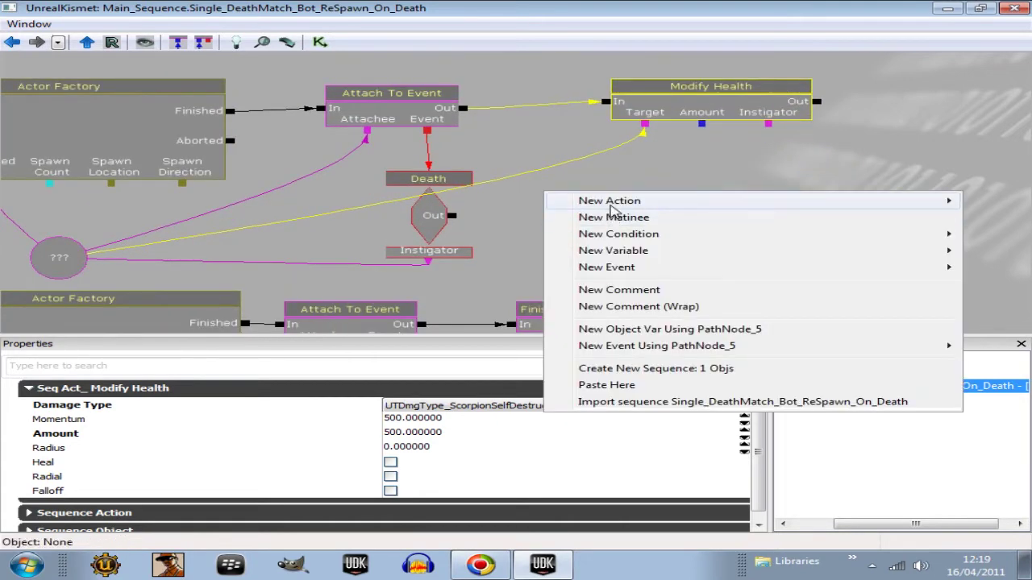
mouse_move(611, 204)
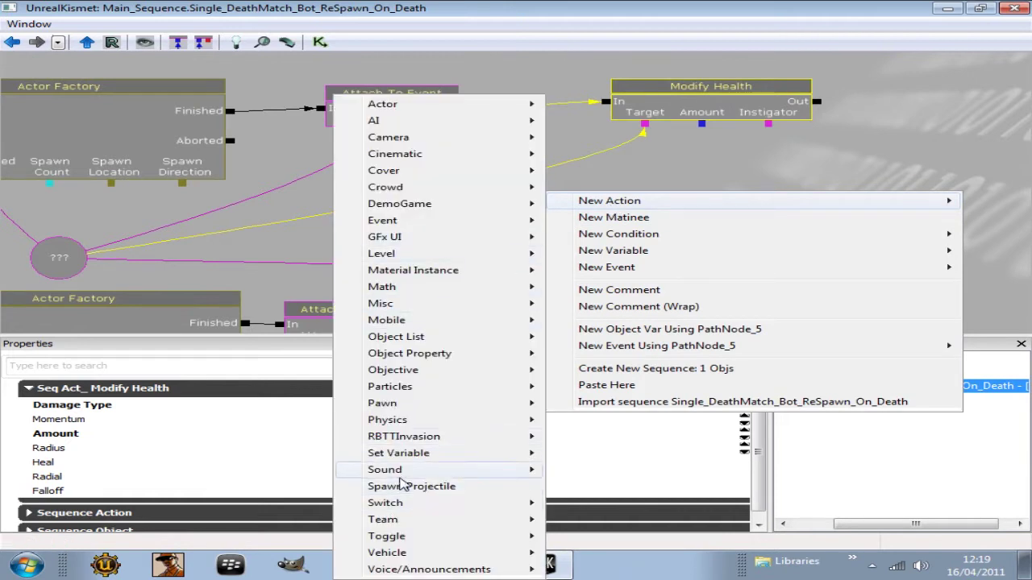
mouse_move(492, 474)
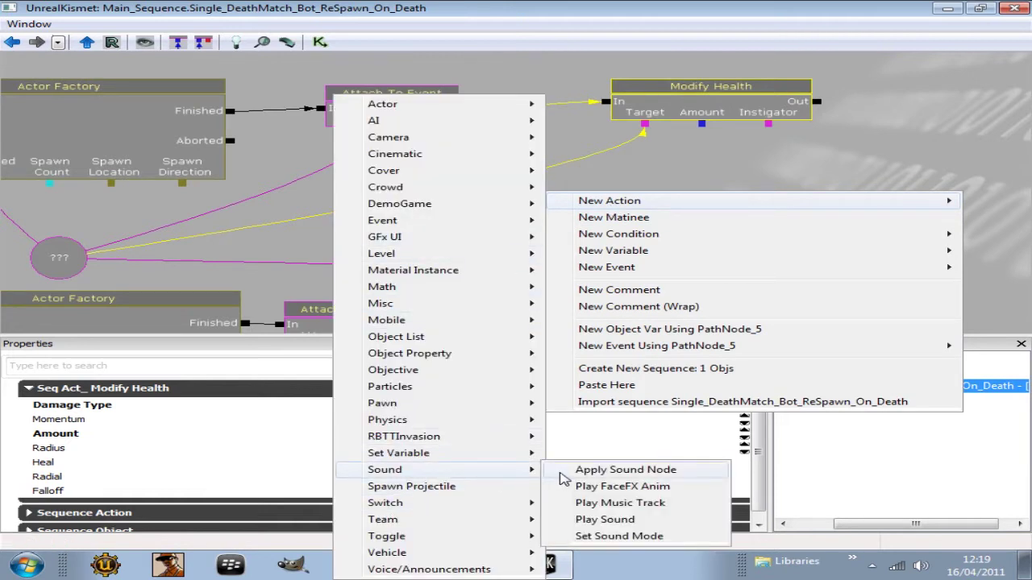
click(604, 520)
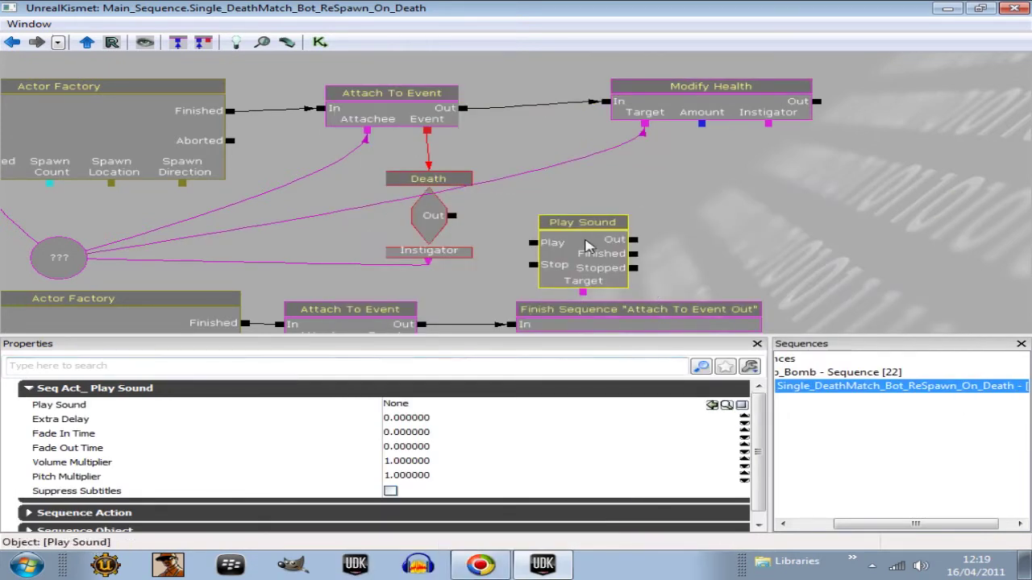
ctrl+drag(587, 246, 774, 208)
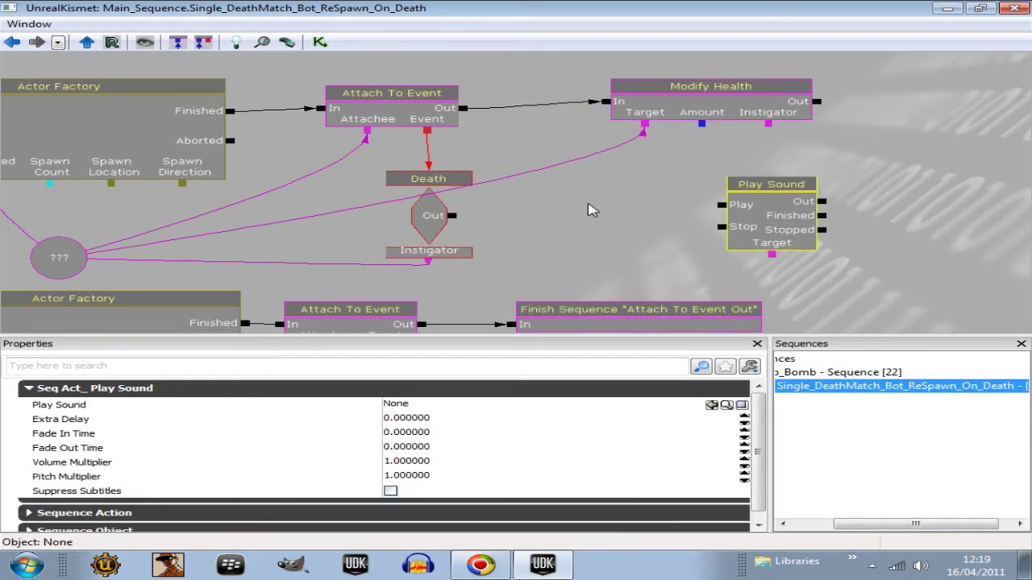
Give Death's Out a 2-second activate delay and connect it to Play Sound's Play input.
right_click(454, 217)
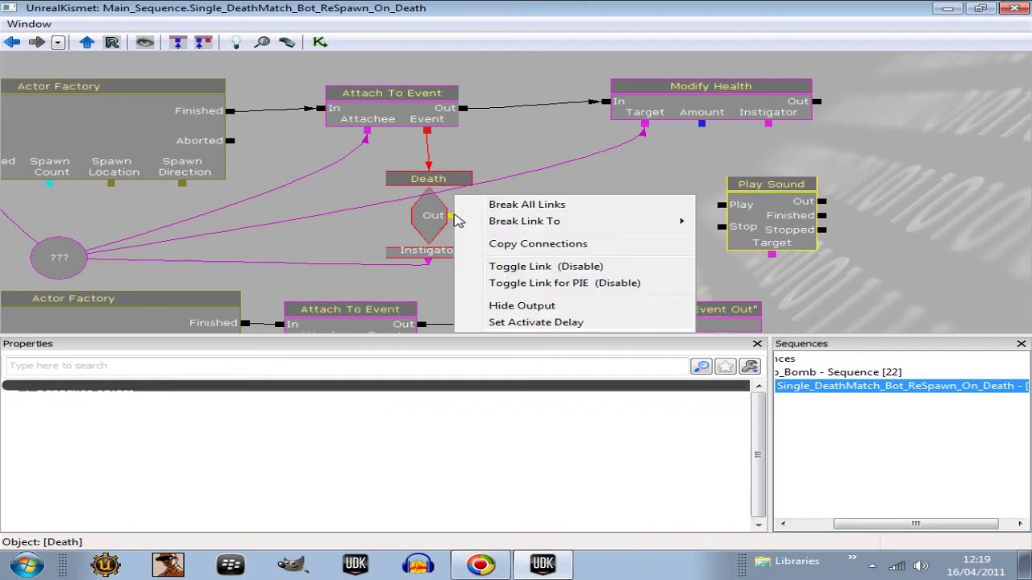
click(532, 323)
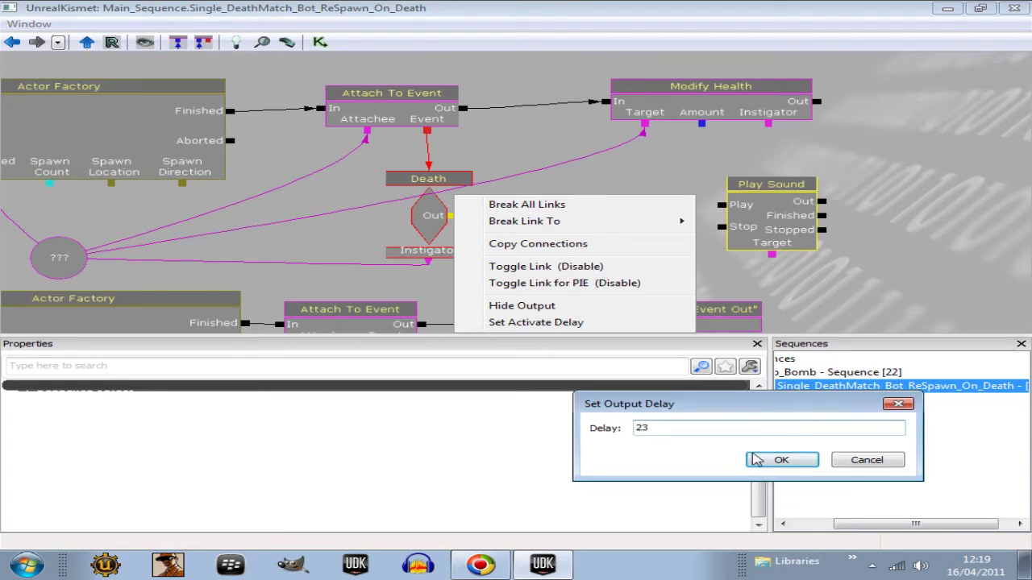
click(796, 463)
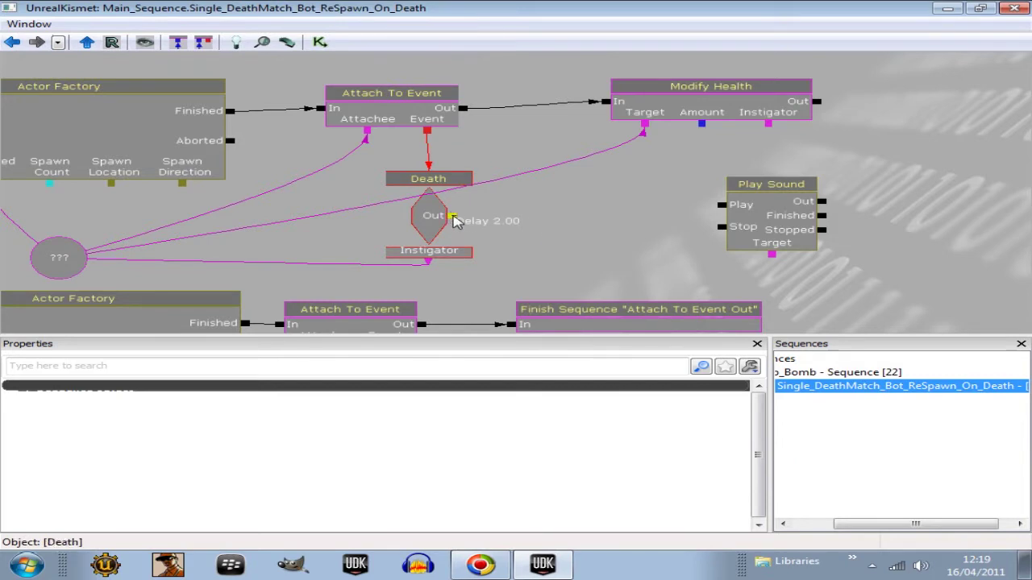
drag(454, 217, 725, 208)
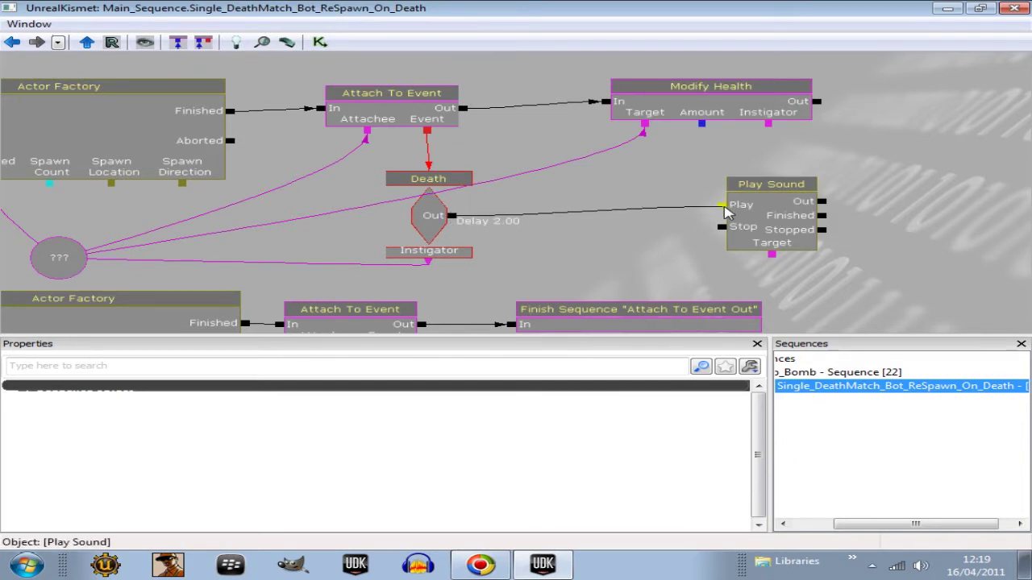
drag(886, 276, 868, 233)
drag(793, 199, 783, 207)
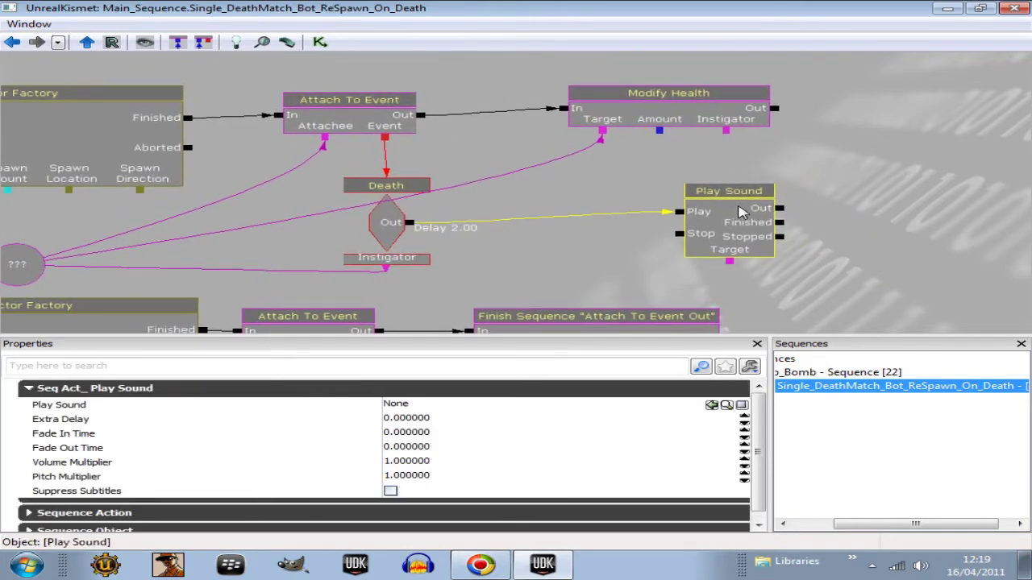
Minimize Kismet and the UDK editor to reveal the Windows desktop.
click(947, 9)
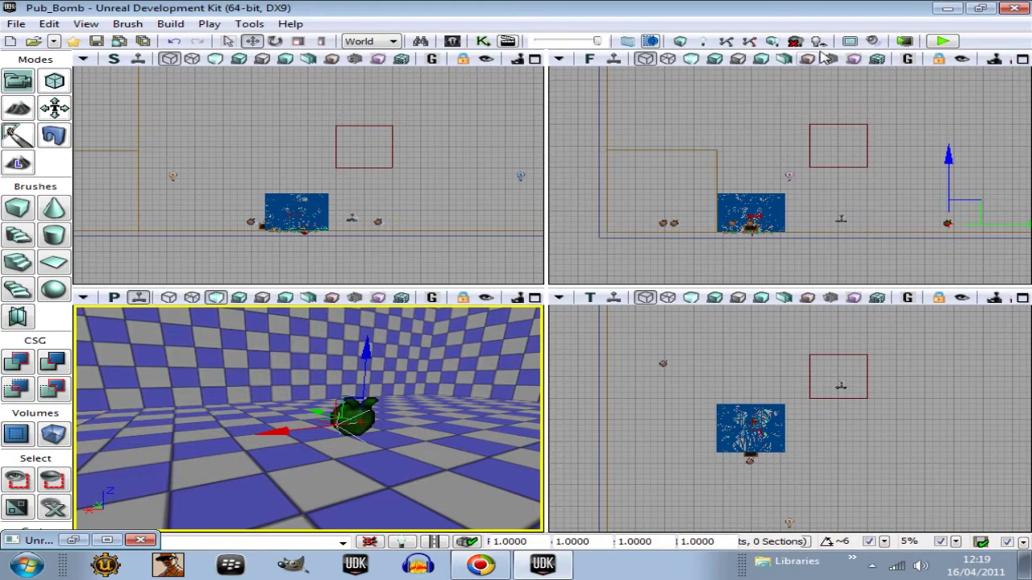
click(948, 9)
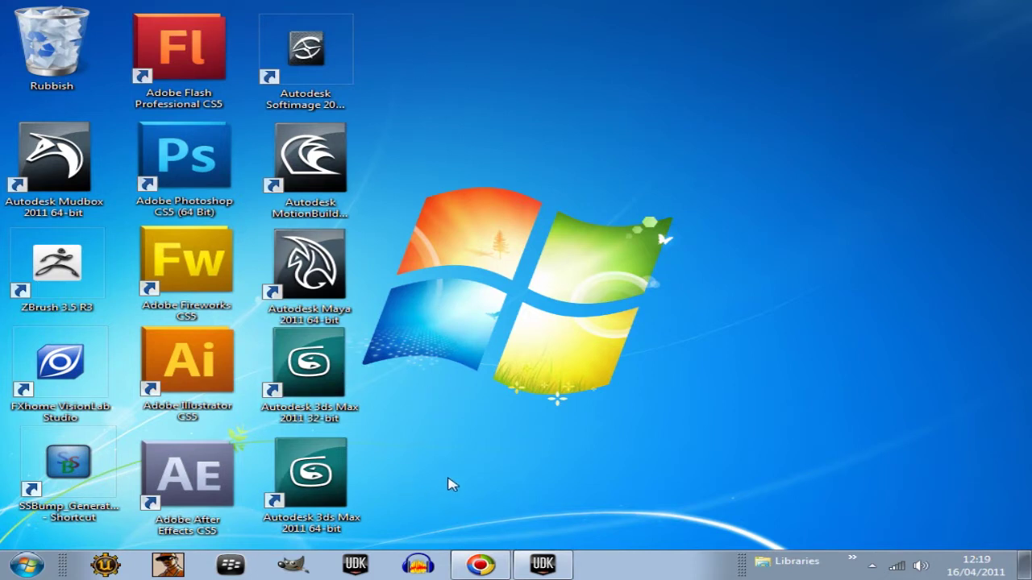
click(37, 569)
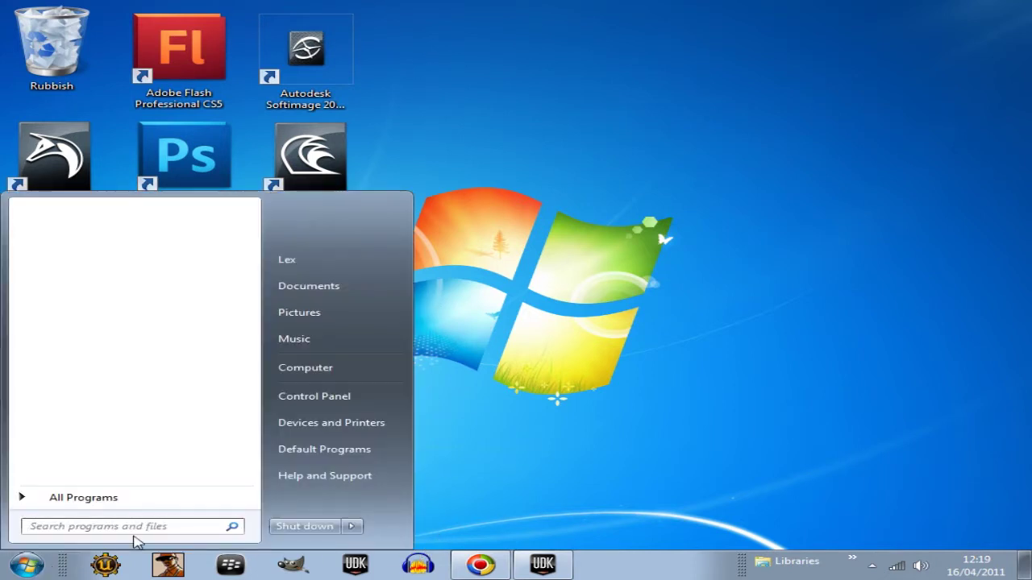
click(455, 478)
click(31, 568)
click(570, 392)
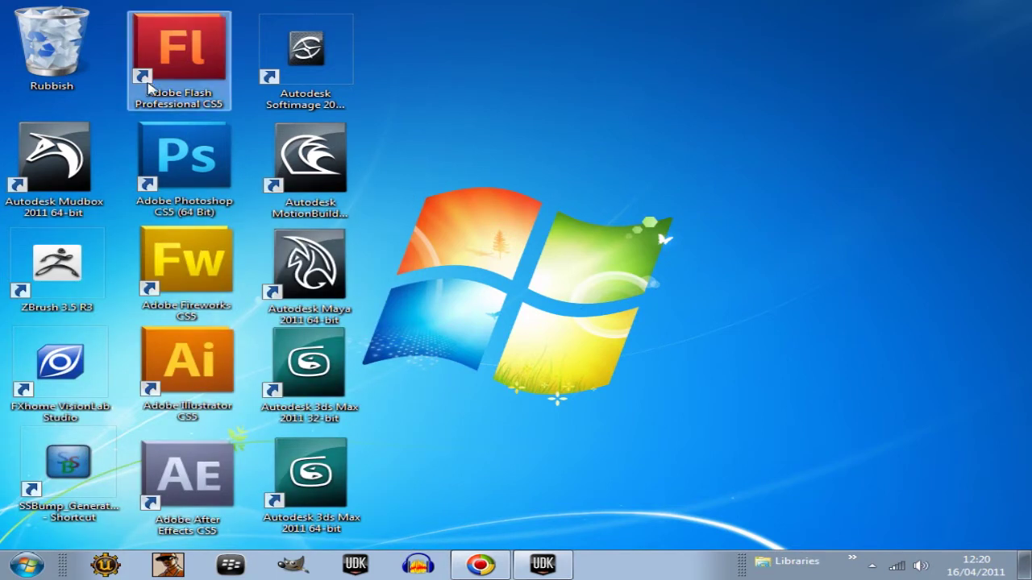
Expand the Accessories folder under All Programs in the Start menu.
click(30, 567)
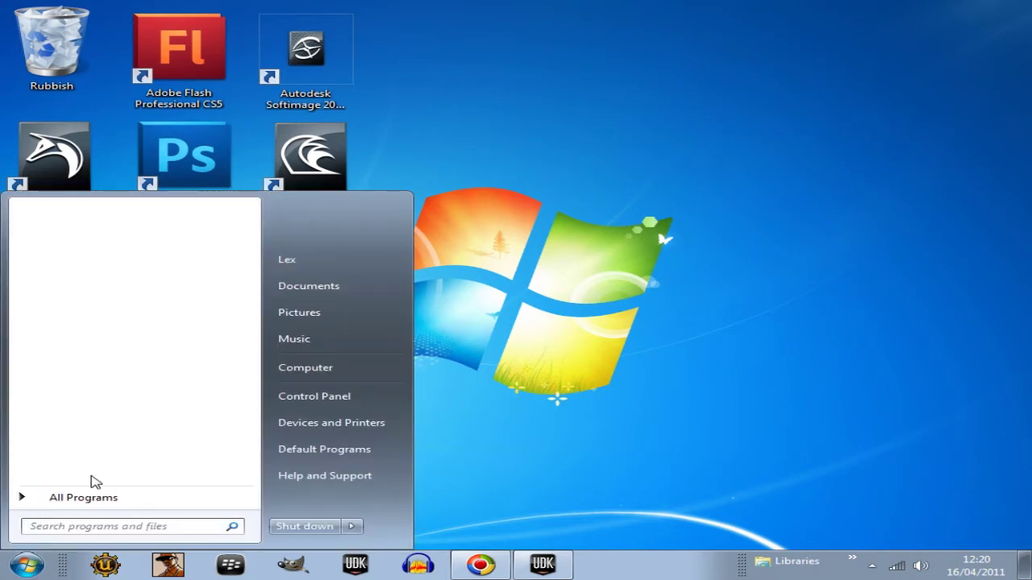
click(88, 500)
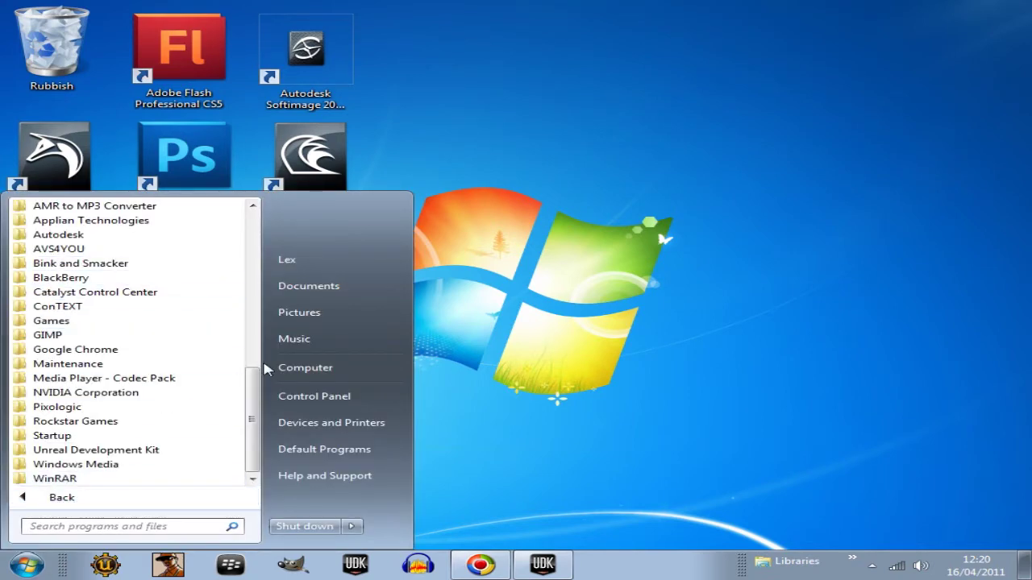
drag(252, 390, 252, 365)
click(48, 234)
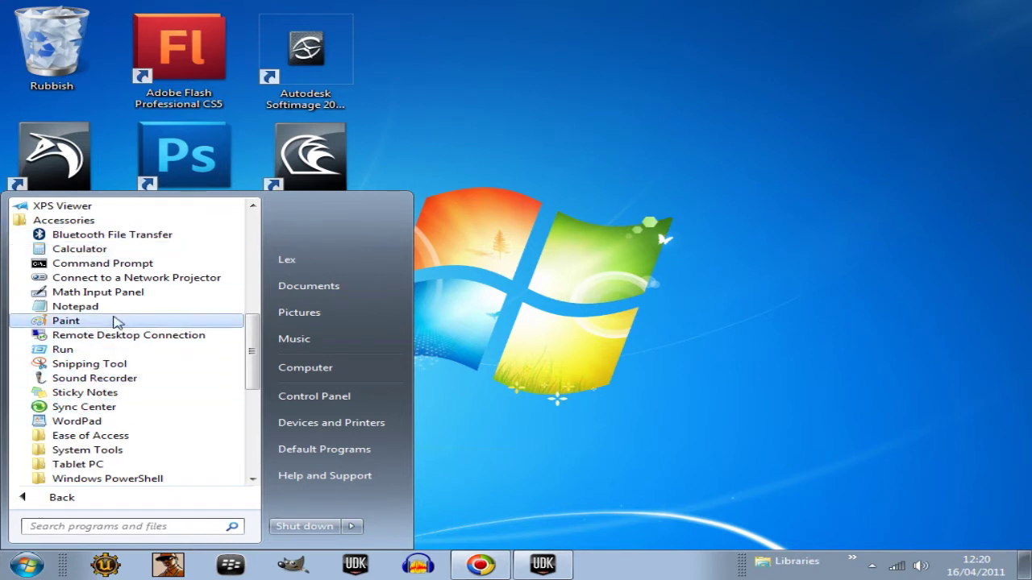
Launch Sound Recorder, record about 13 seconds, save the clip as 'mug', and close it.
click(89, 378)
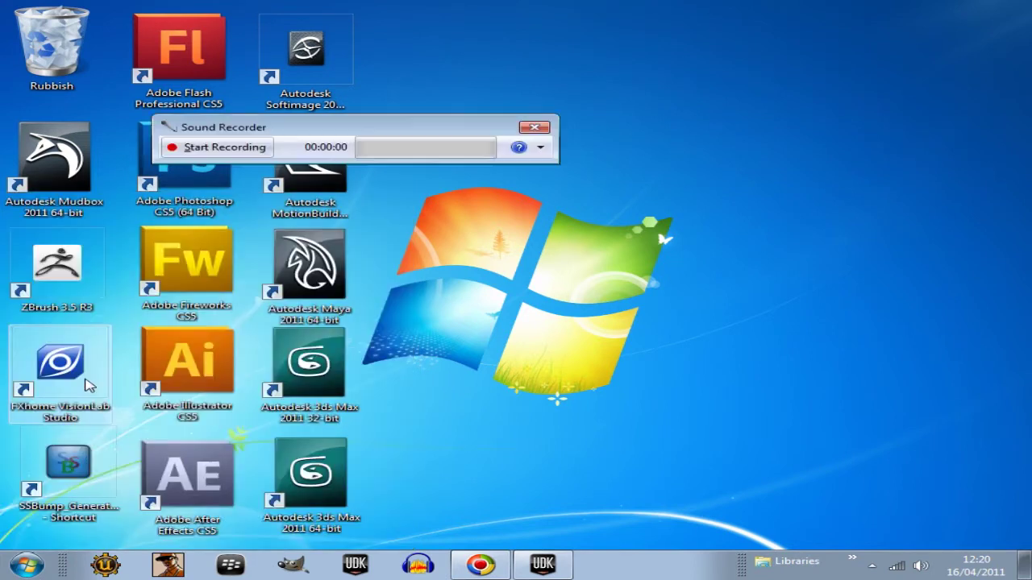
click(174, 149)
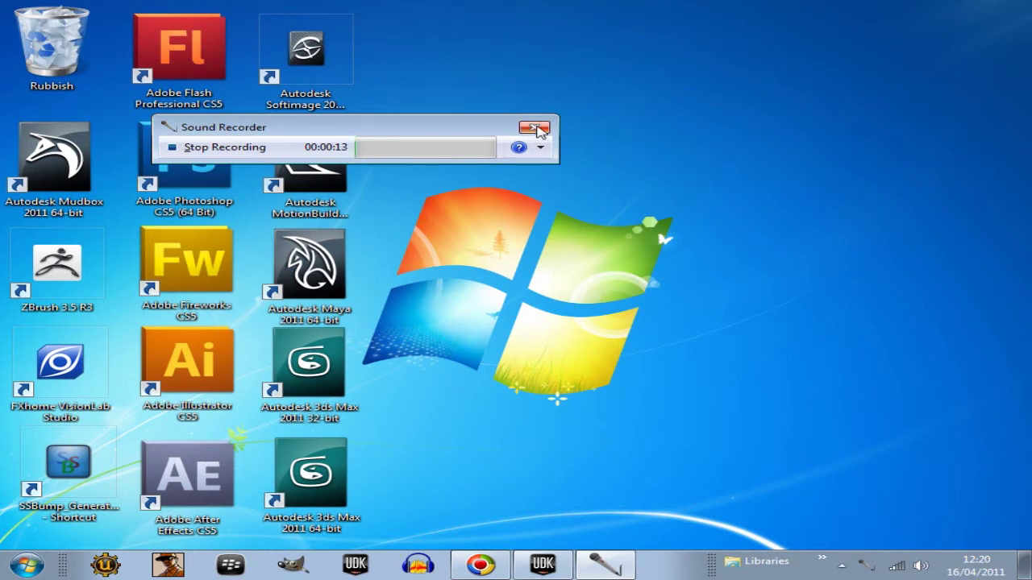
click(218, 147)
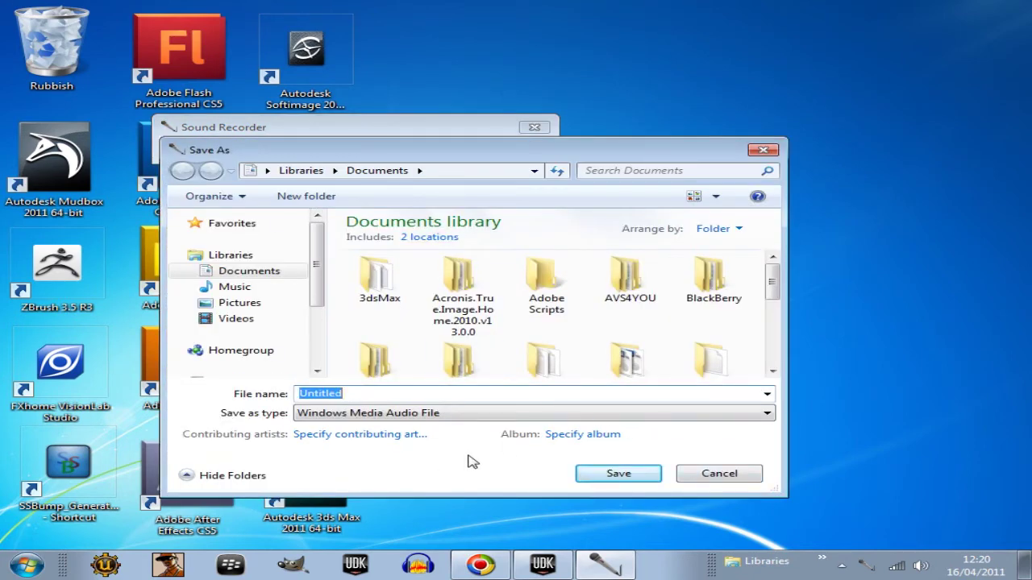
text(mug)
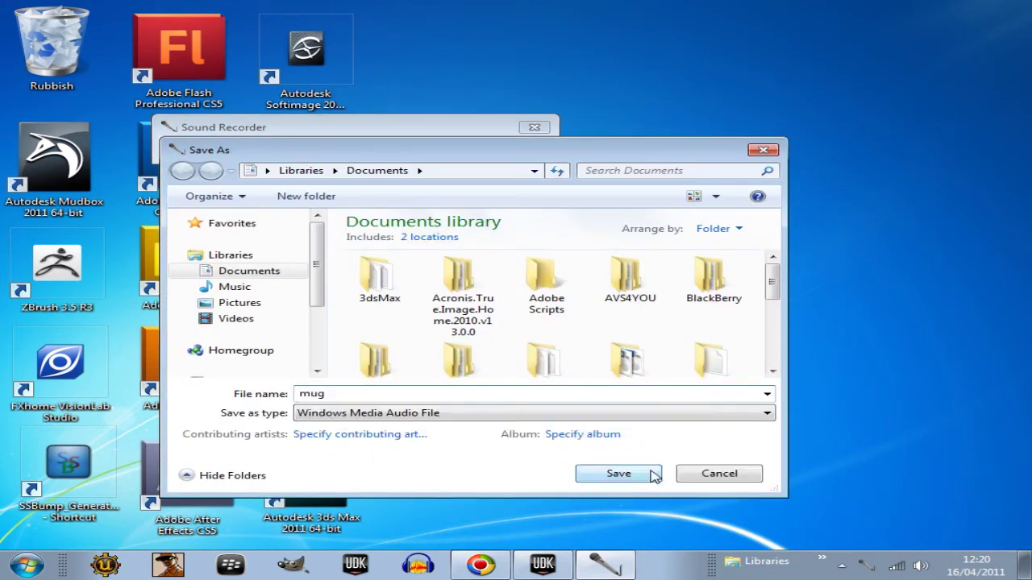
click(616, 475)
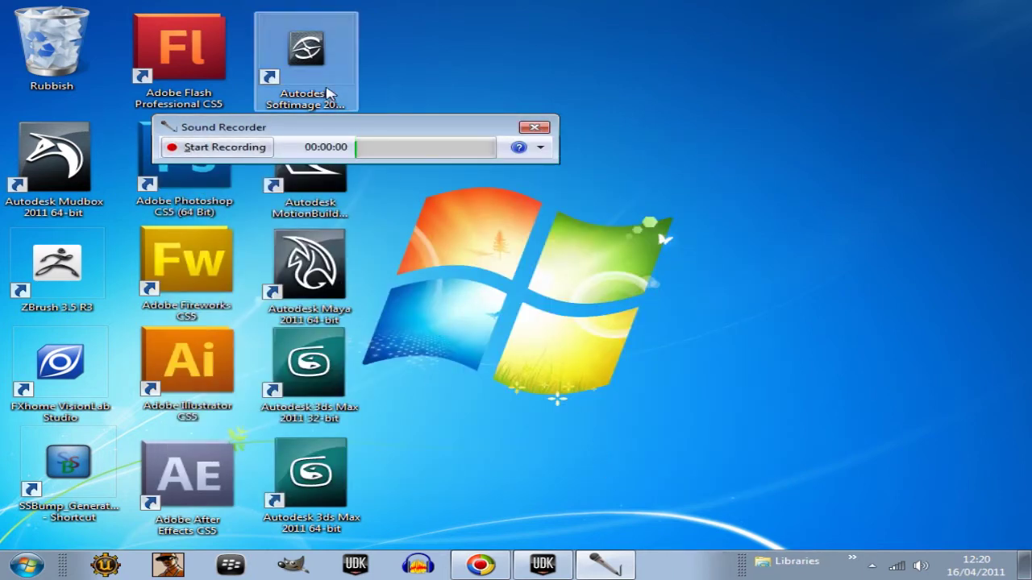
click(534, 127)
Open the Documents library and play back the mug recording.
click(45, 564)
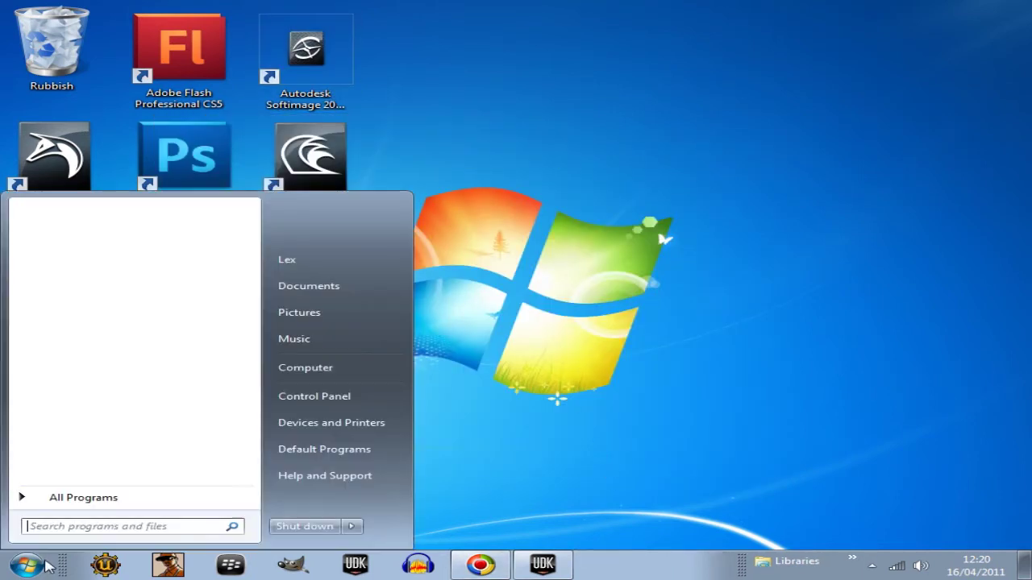
click(318, 289)
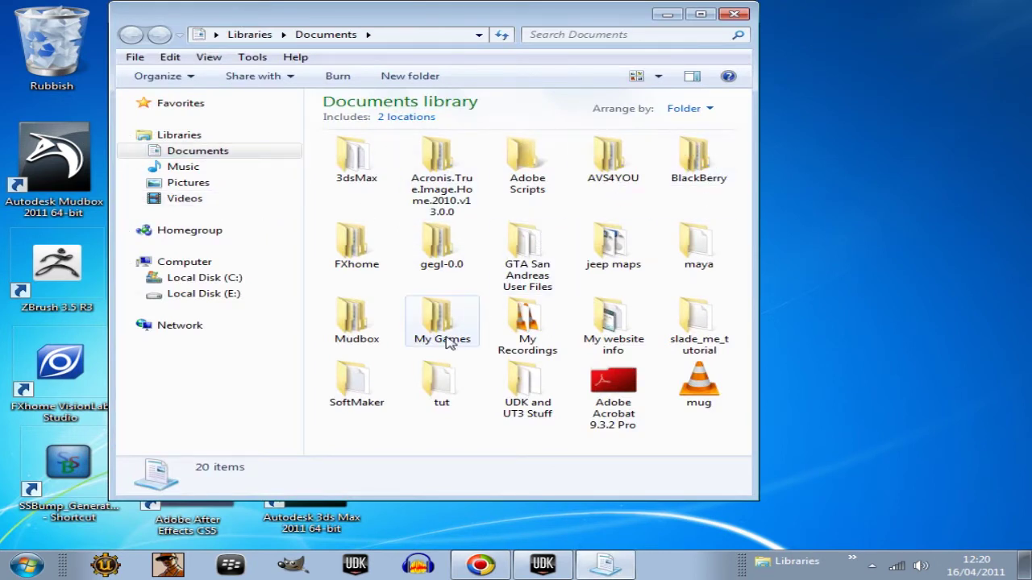
click(698, 393)
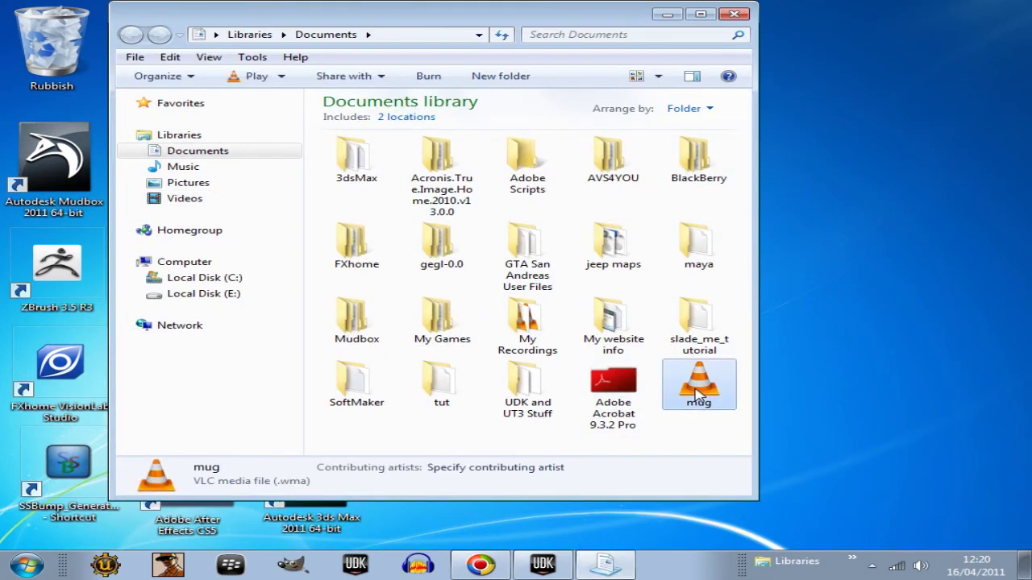
double_click(698, 393)
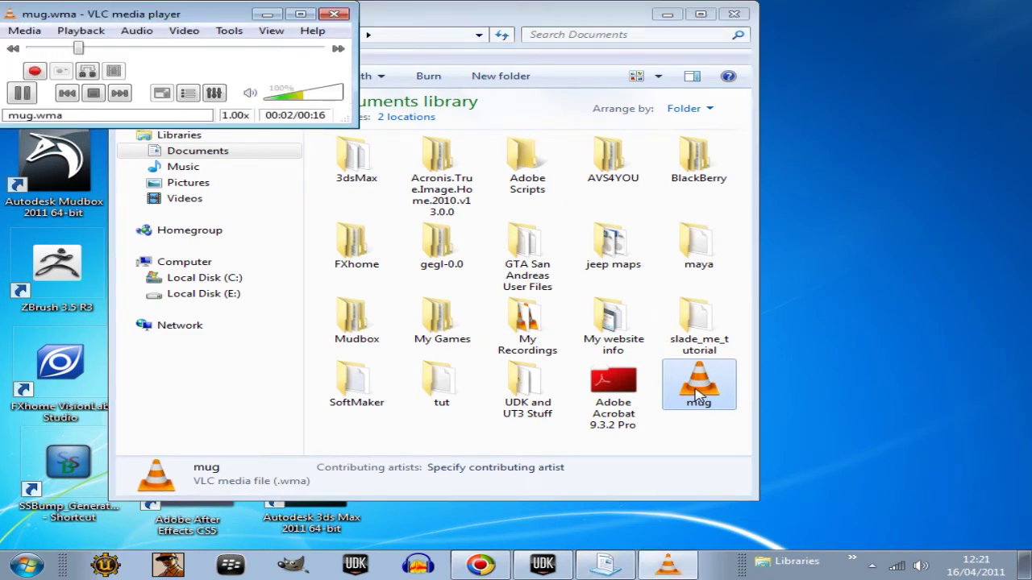
click(334, 15)
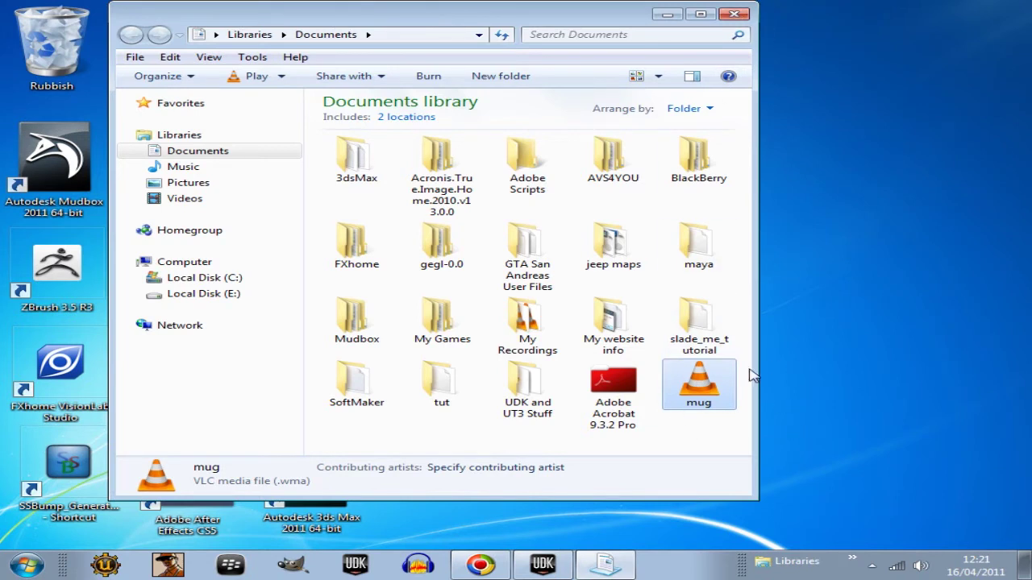
Cut mug into the My Recordings folder, then open the user's home folder.
right_click(698, 387)
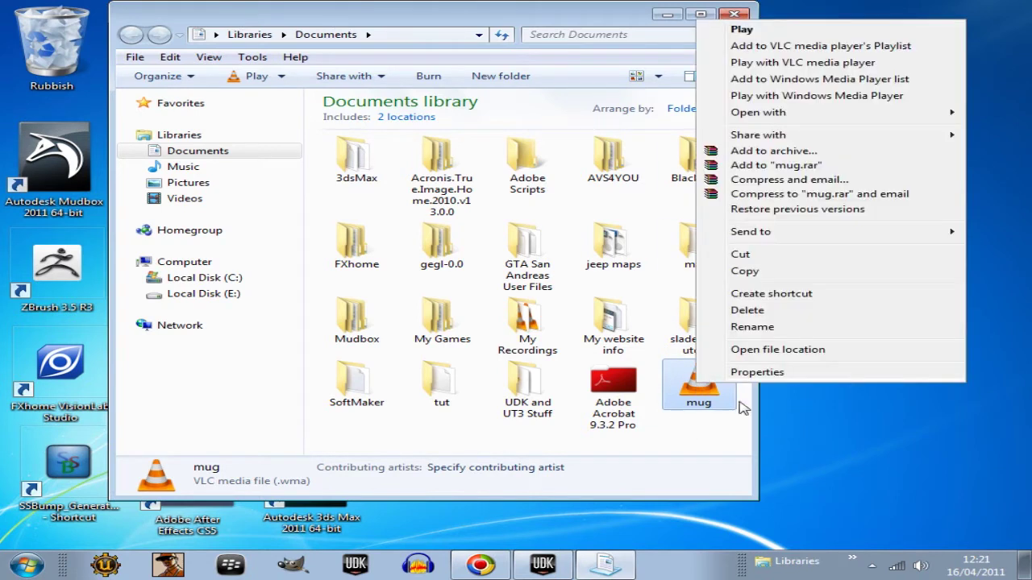
click(748, 259)
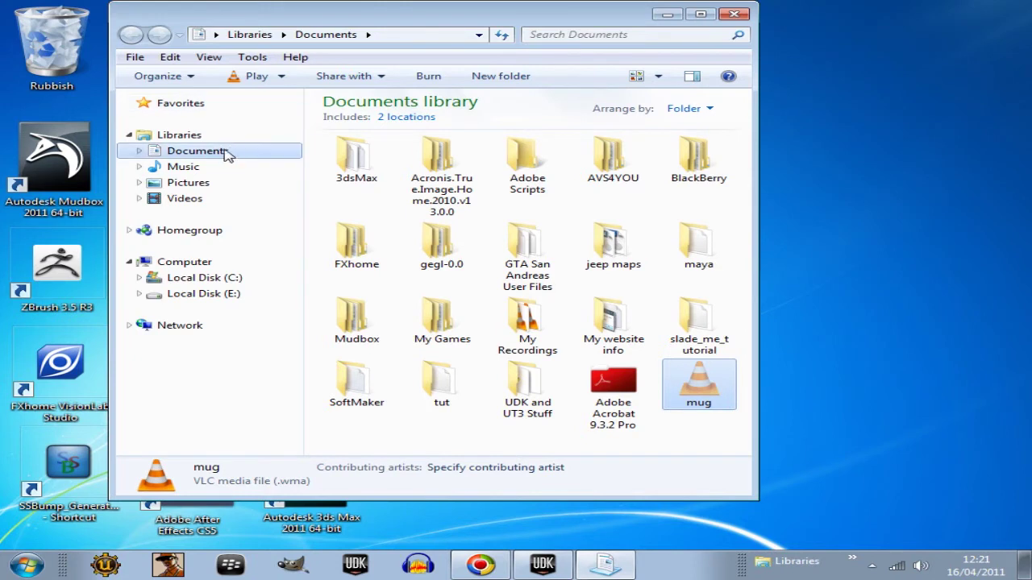
double_click(528, 327)
right_click(390, 274)
click(441, 379)
click(740, 16)
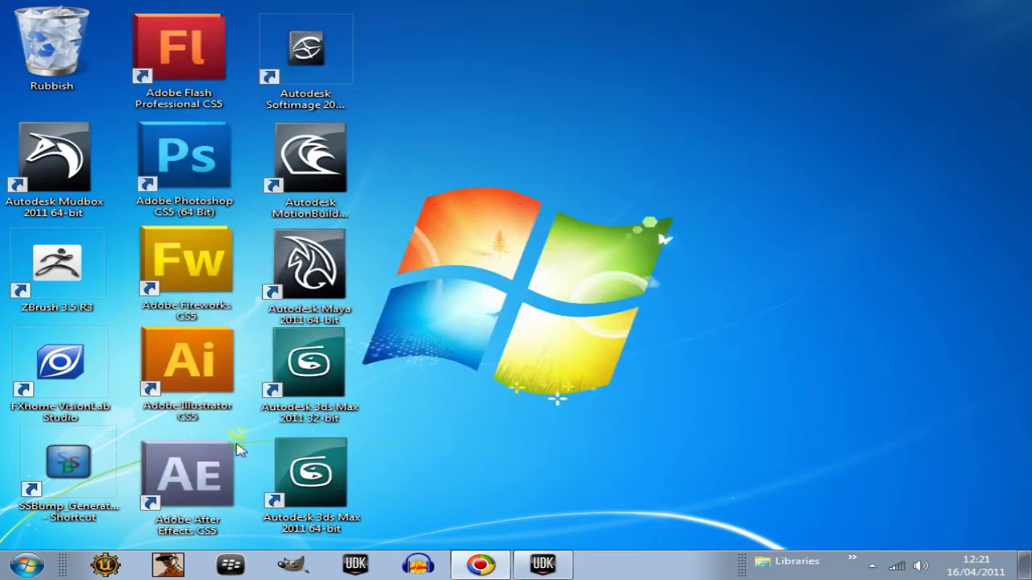
click(18, 573)
click(283, 259)
Launch Replay Media Catcher and convert mug.wma to FLV with its Converter.
click(532, 452)
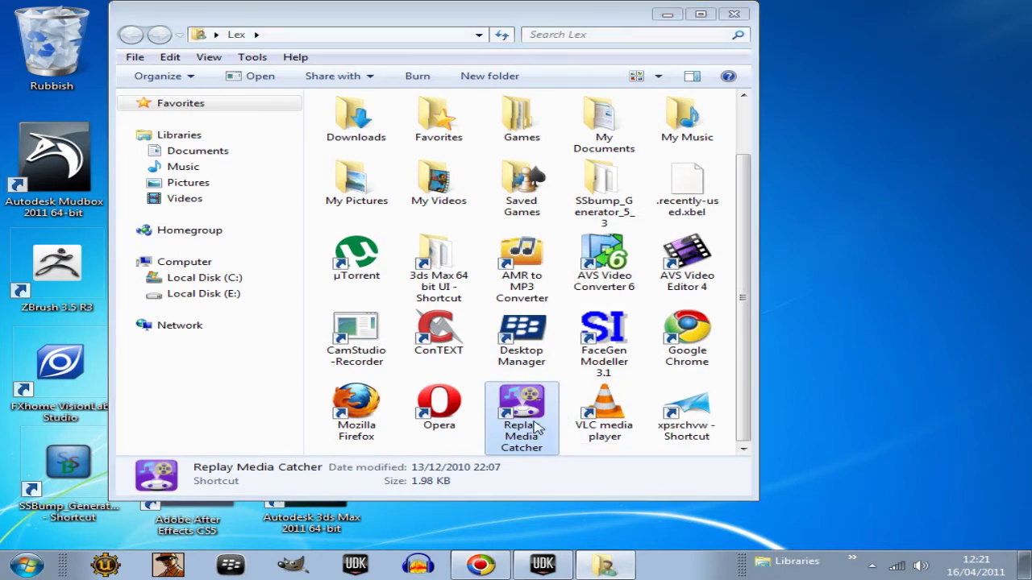
double_click(537, 422)
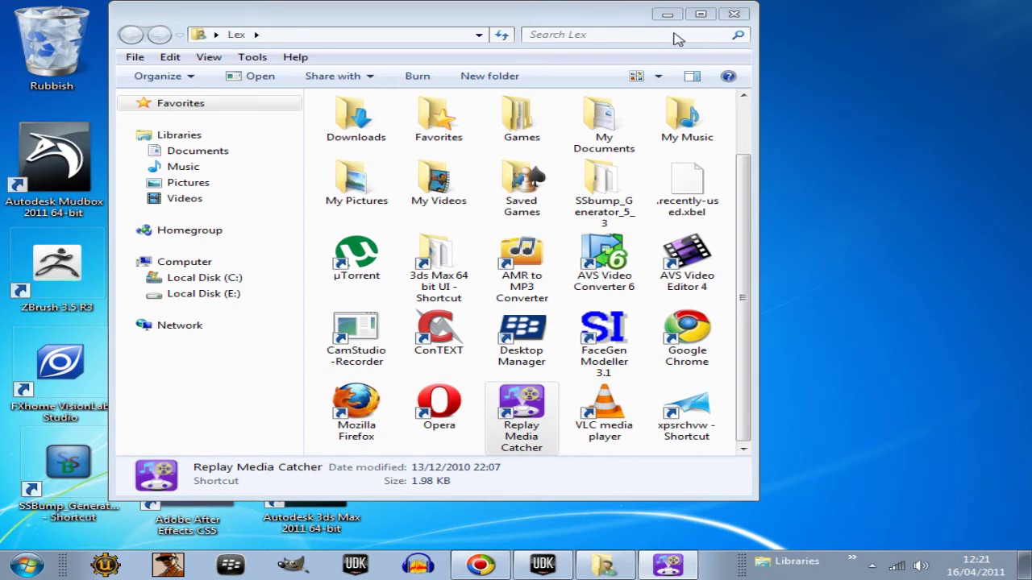
right_click(677, 39)
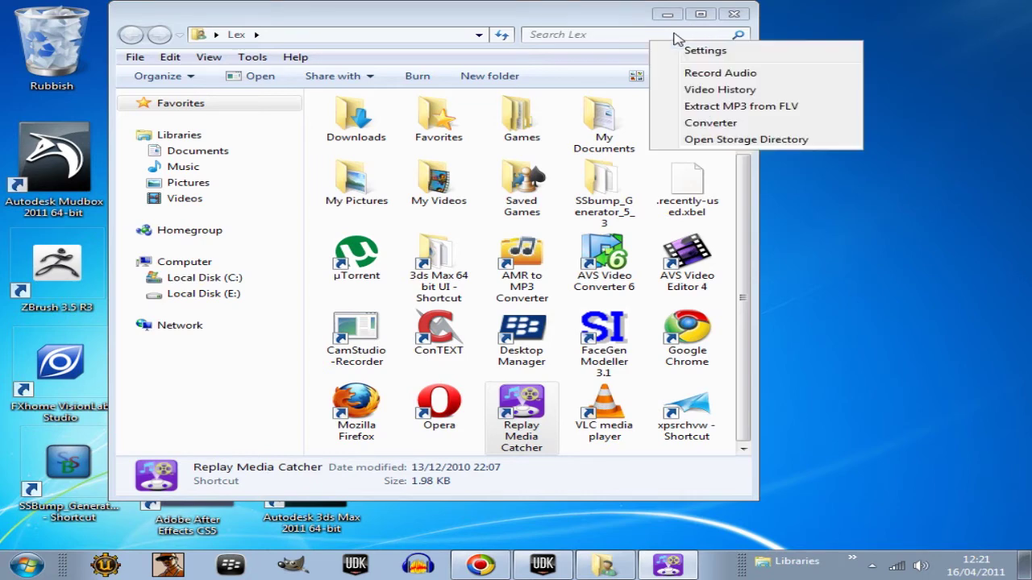
click(710, 125)
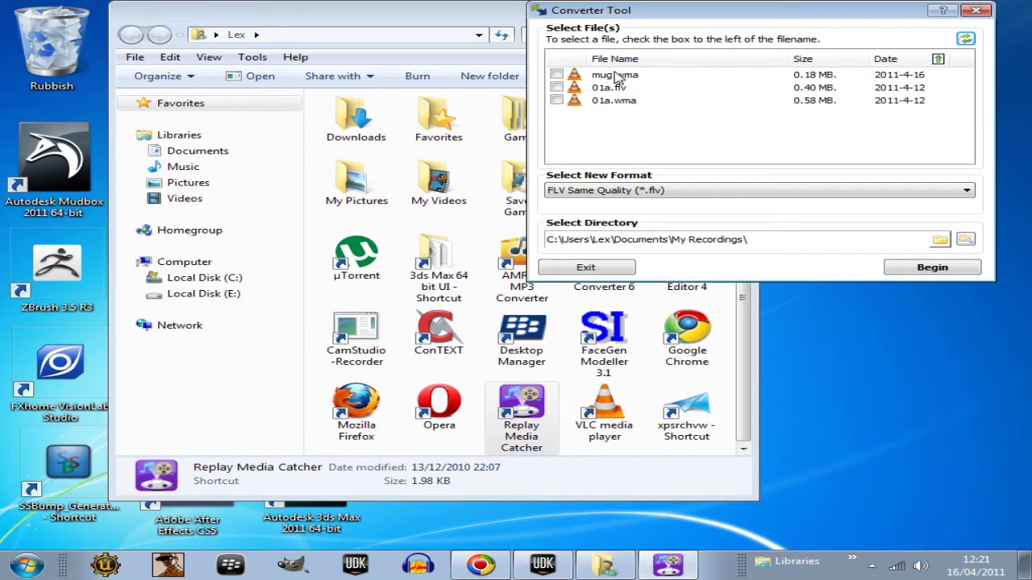
click(618, 75)
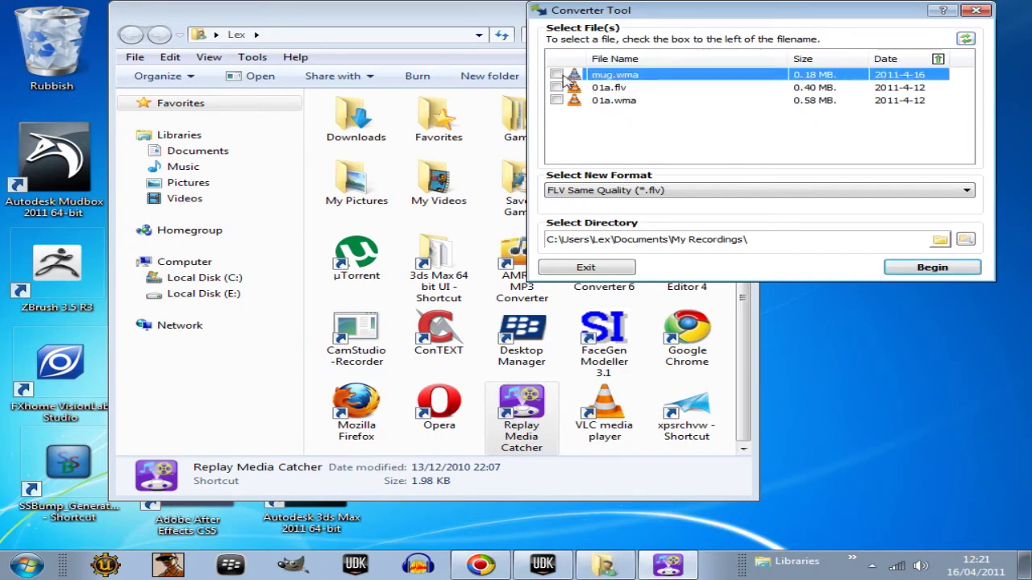
click(556, 74)
click(929, 269)
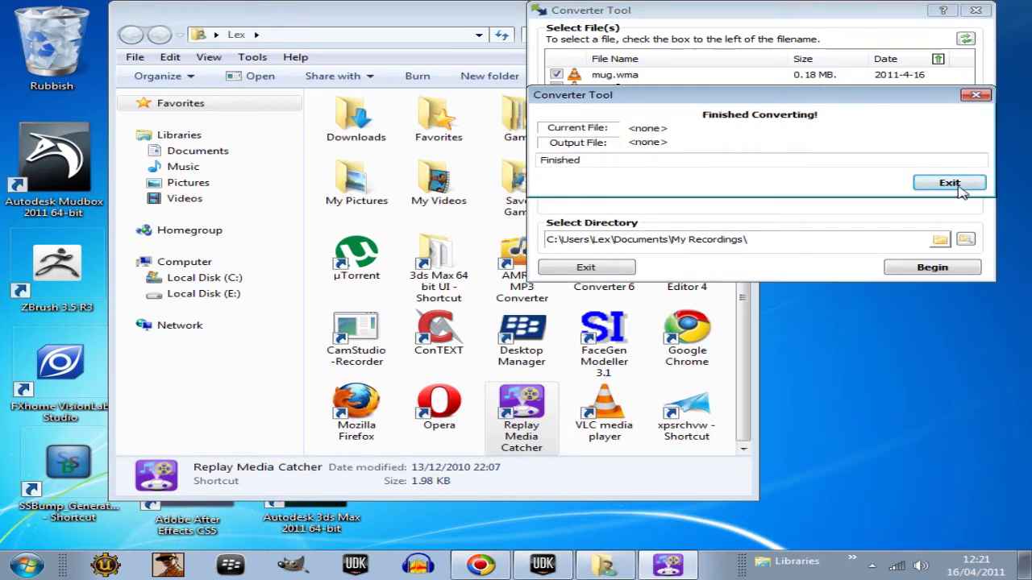
click(953, 185)
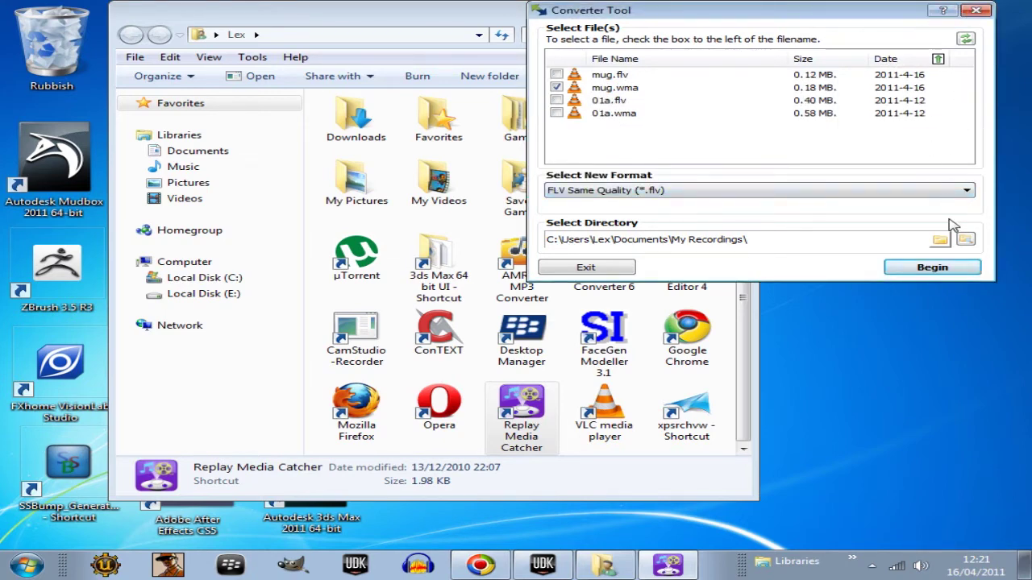
click(587, 269)
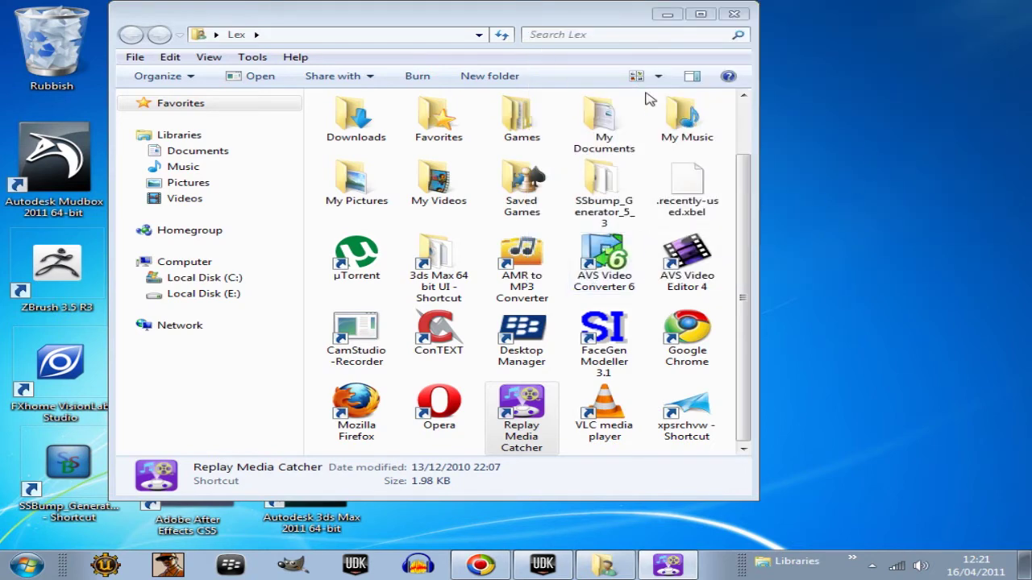
Extract the audio from mug.flv as mug.mp3 into the Music library.
click(668, 40)
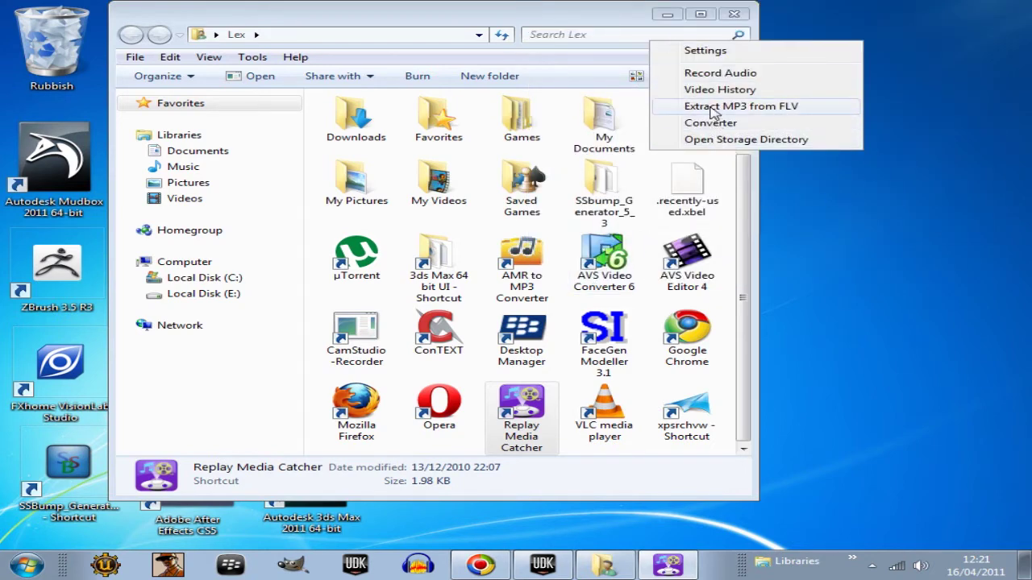
click(710, 107)
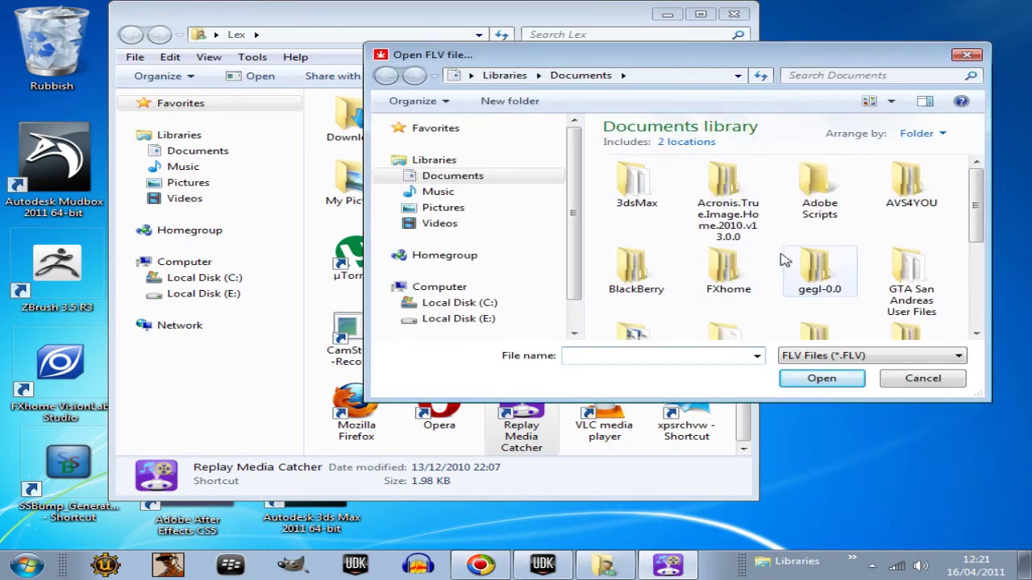
drag(978, 201, 977, 278)
double_click(635, 246)
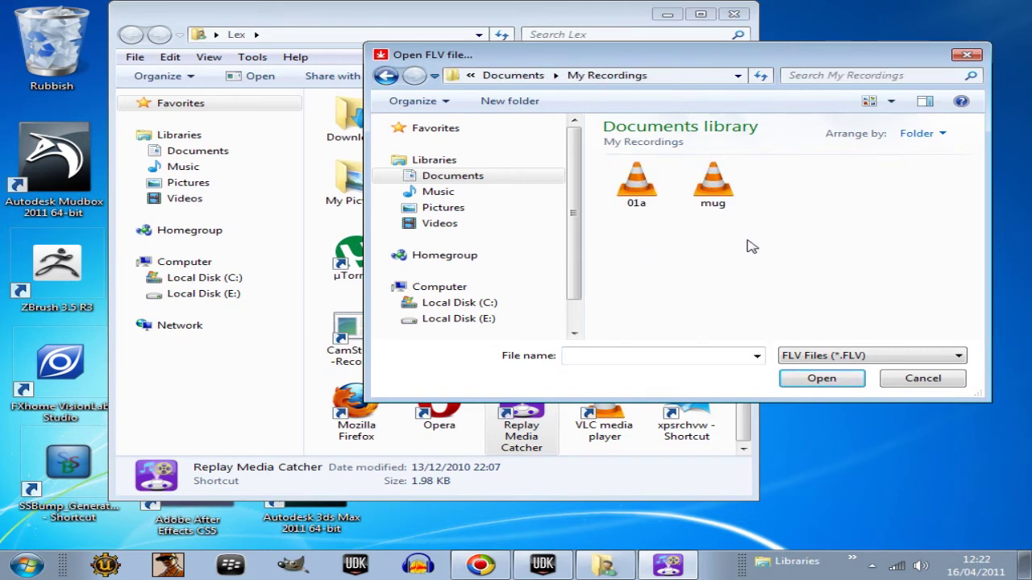
click(713, 183)
click(820, 379)
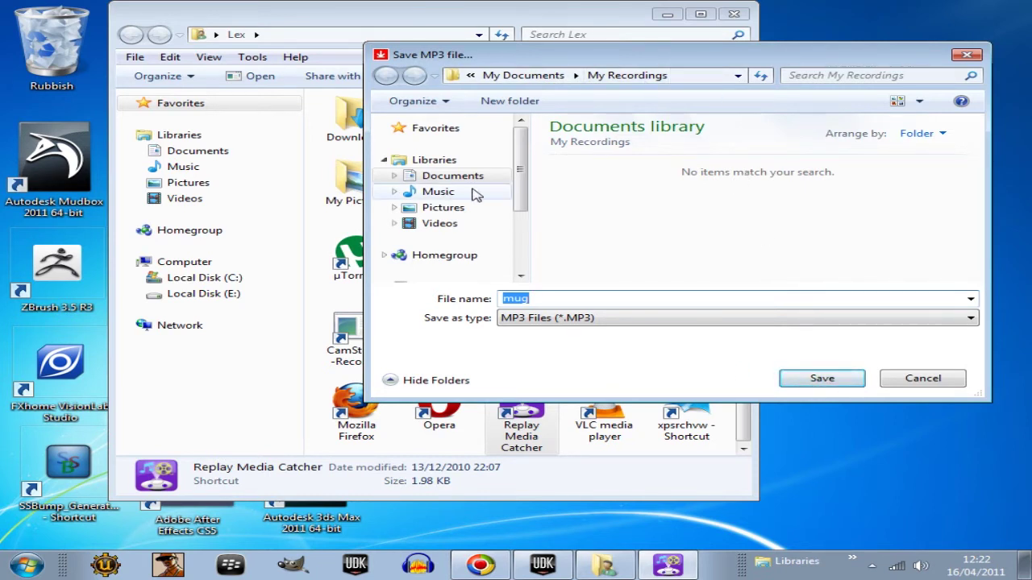
click(445, 194)
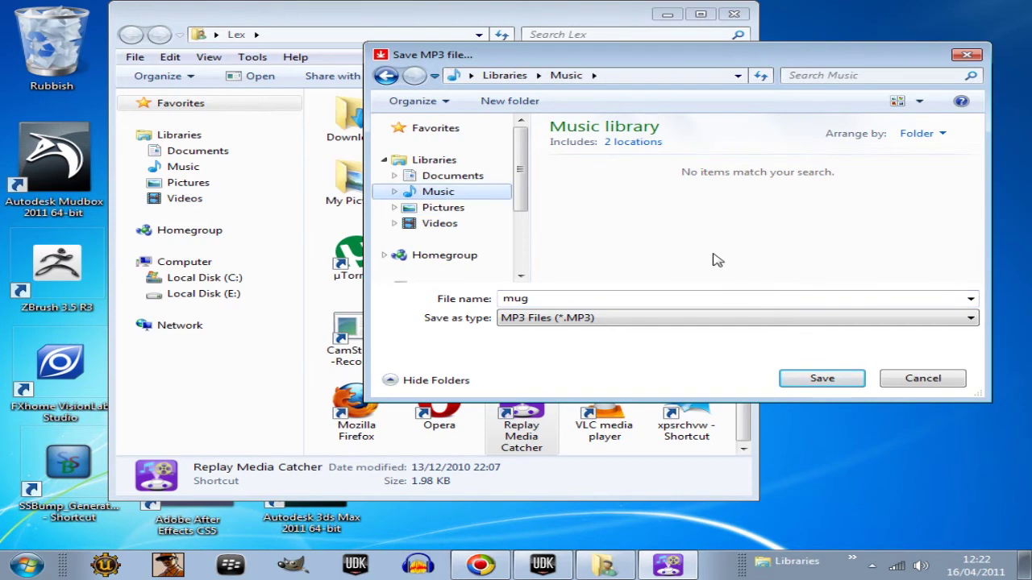
click(834, 379)
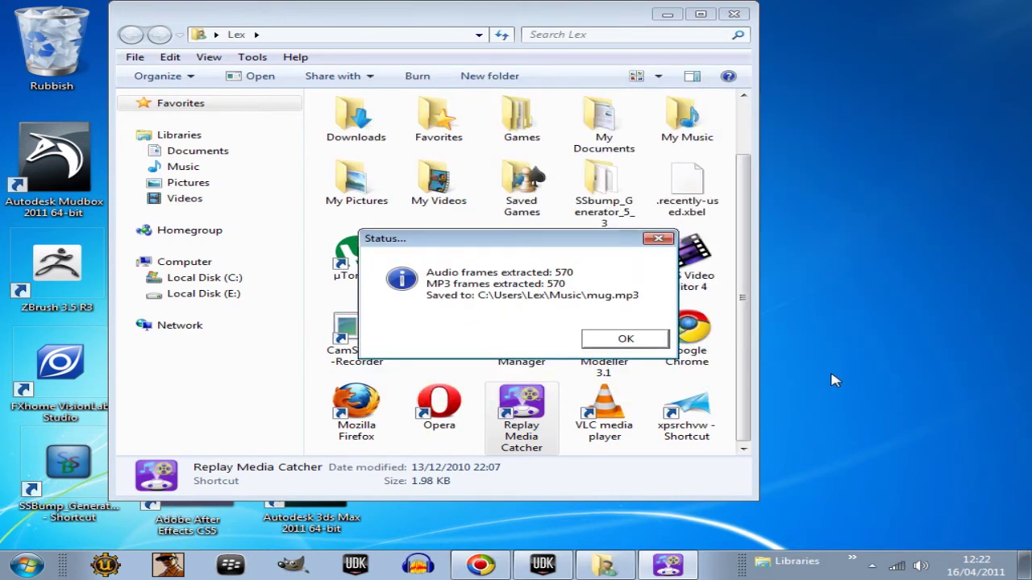
click(626, 339)
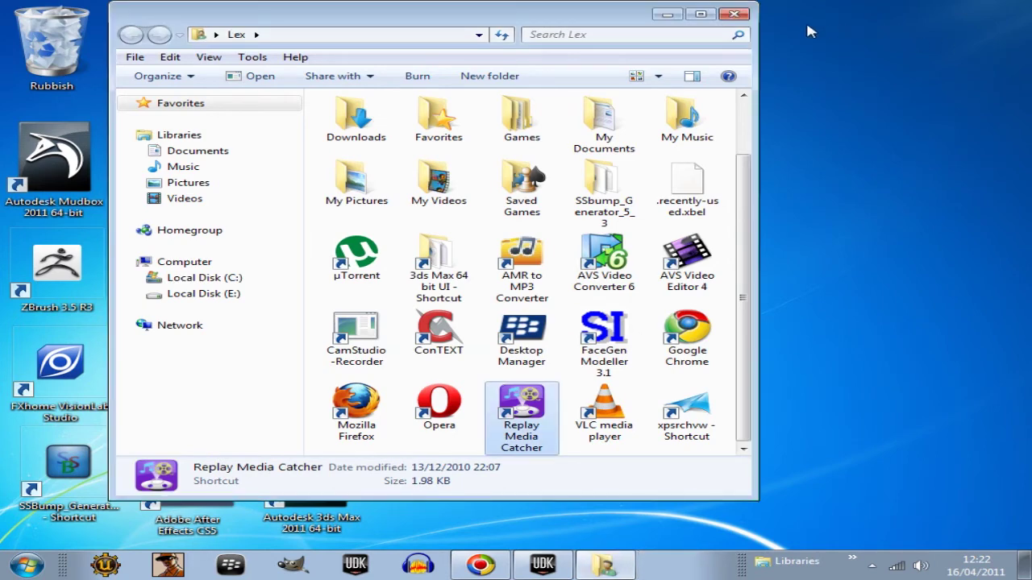
click(732, 15)
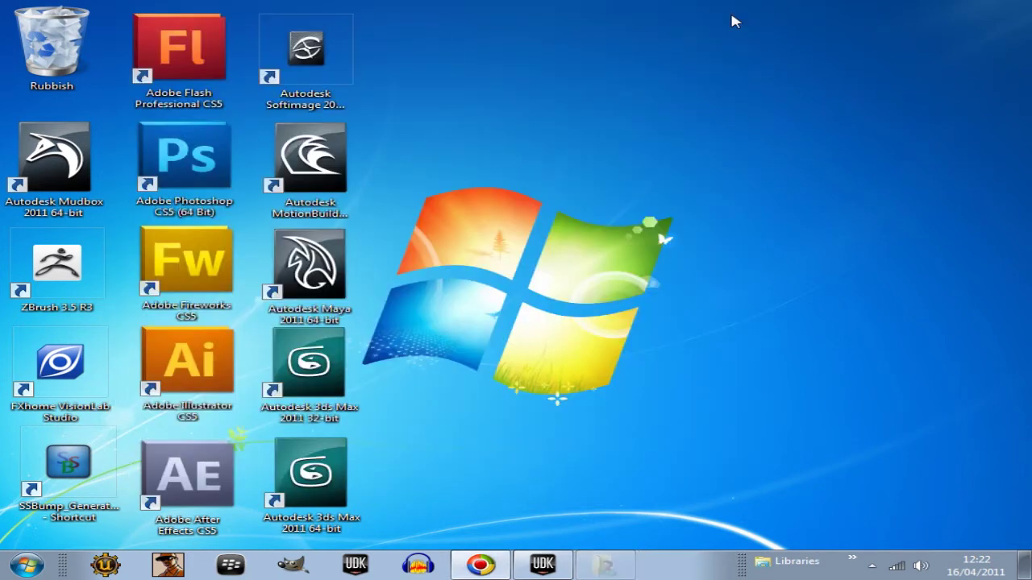
Open the mug audio file from the Music library in Audacity.
click(417, 574)
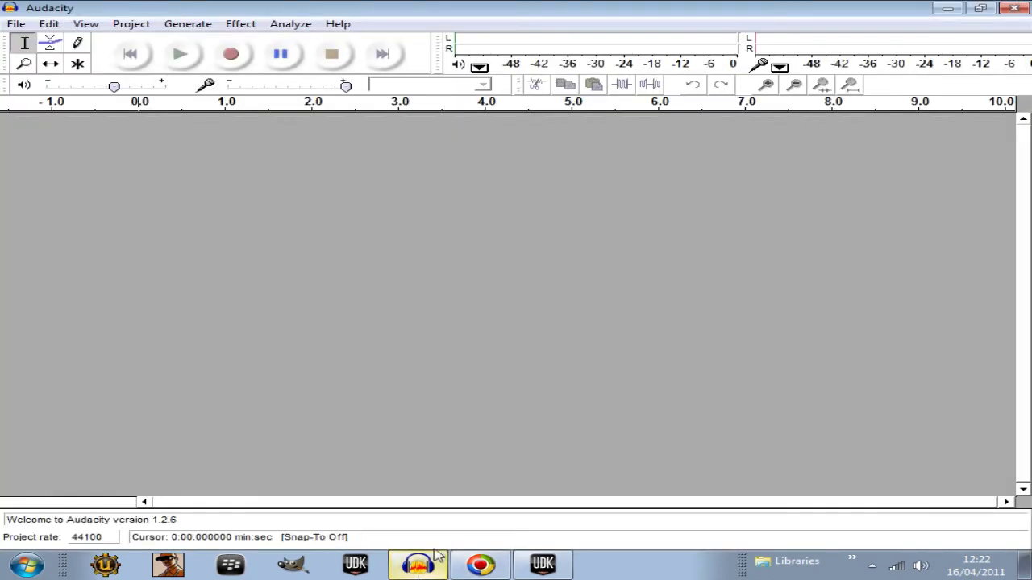
click(15, 24)
click(40, 58)
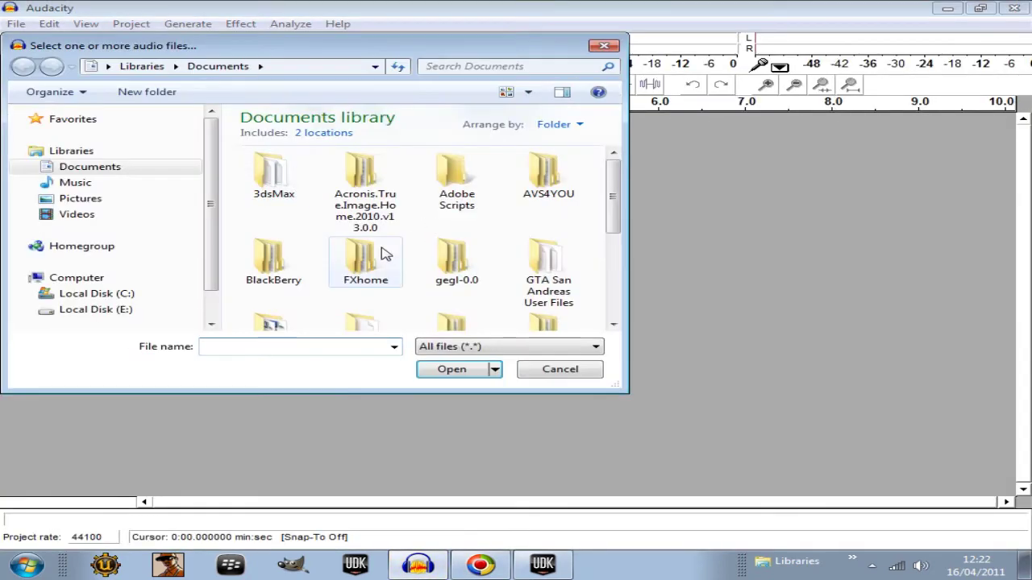
click(78, 184)
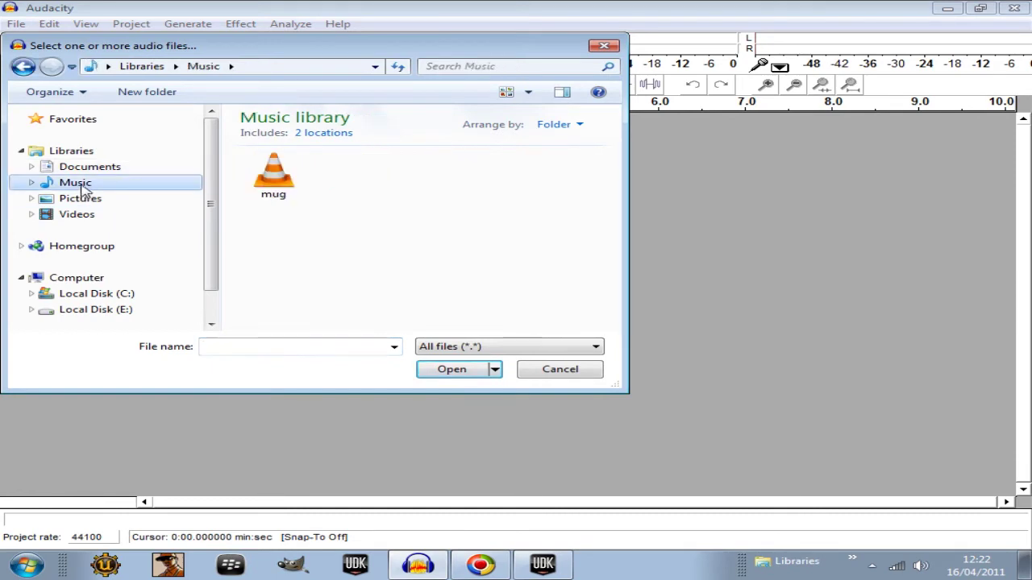
click(252, 200)
click(445, 370)
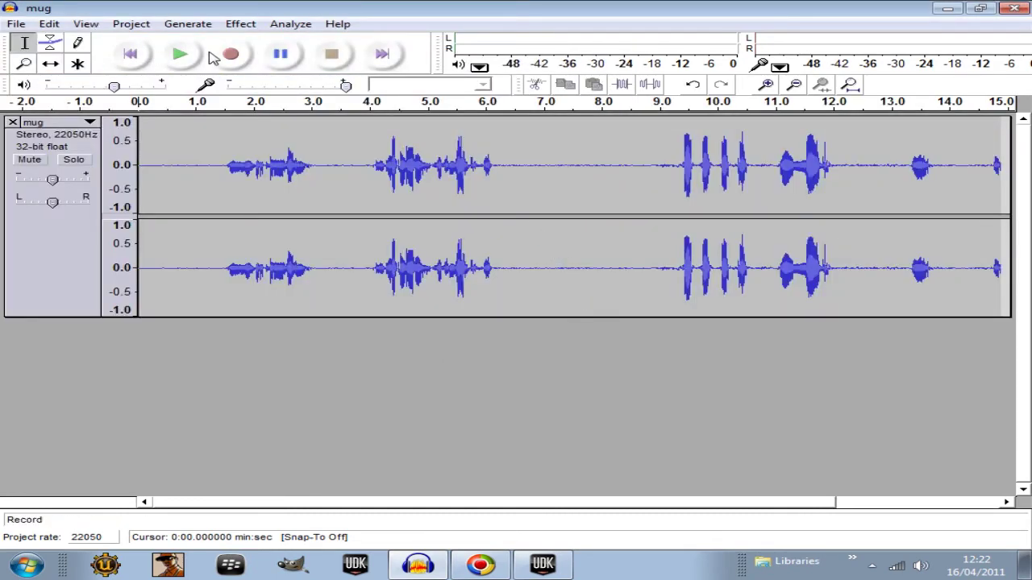
Play the recording, stop it, and select roughly 8.6 to 12.8 seconds.
click(181, 56)
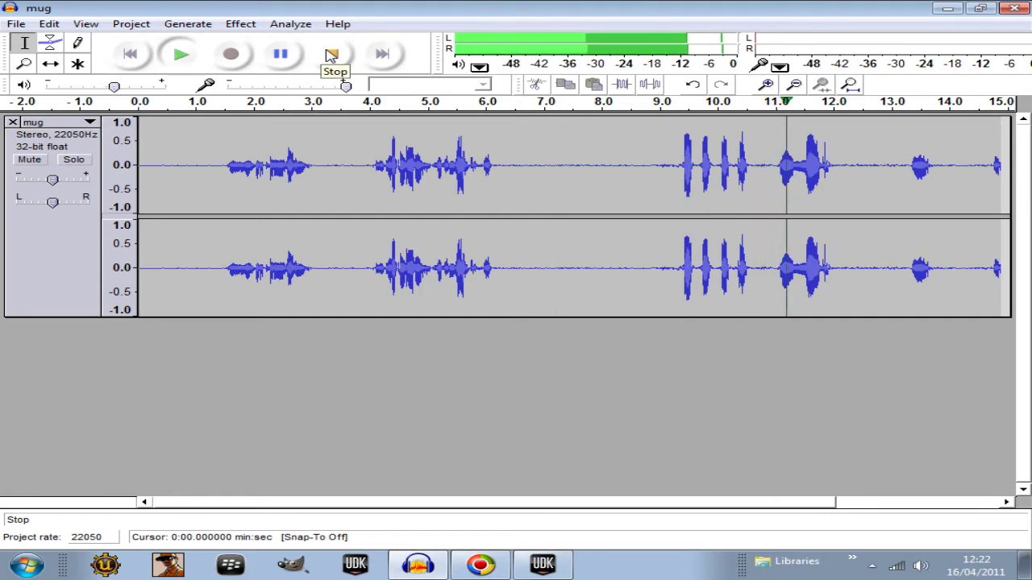
click(331, 54)
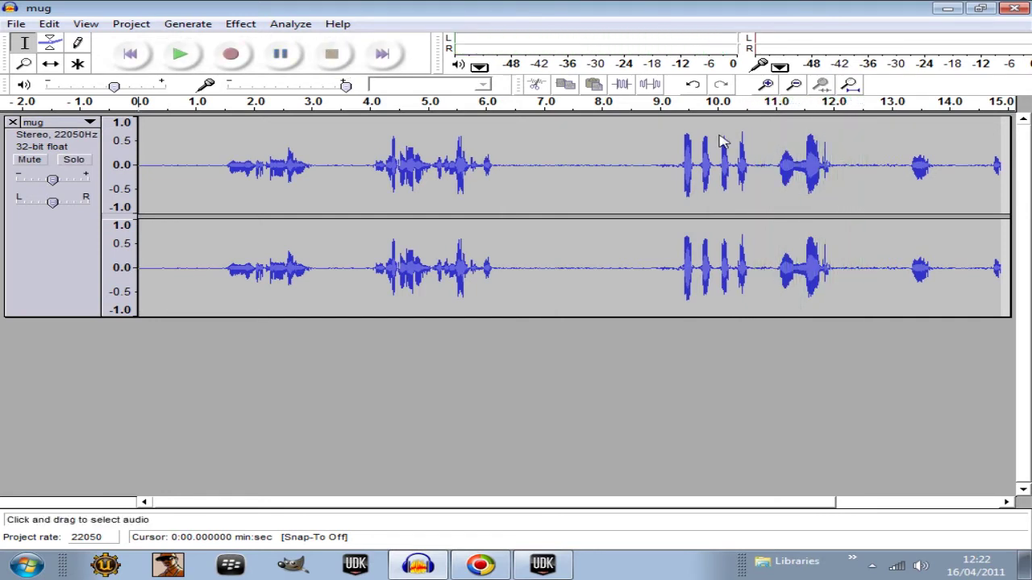
drag(638, 128, 881, 202)
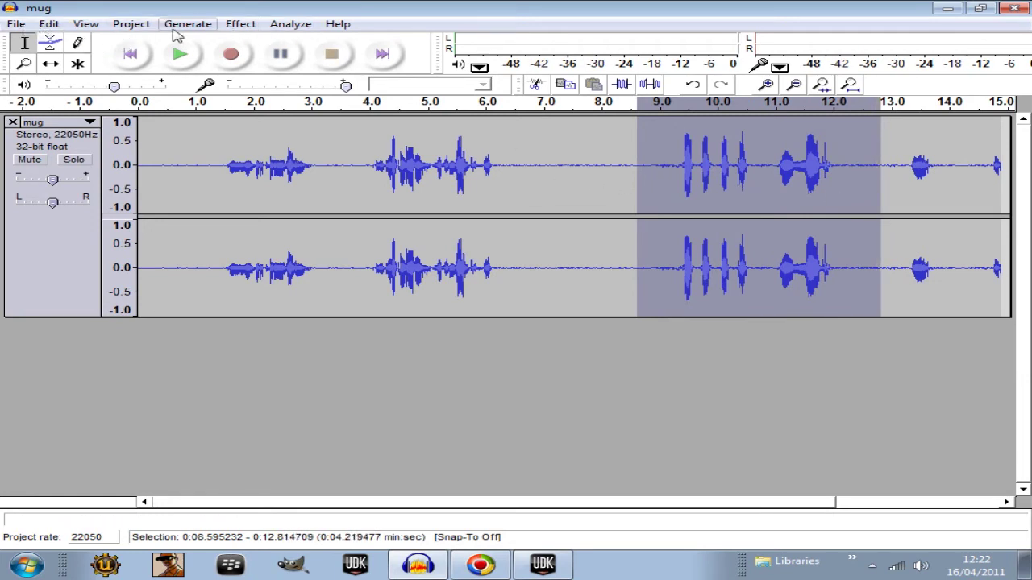
Lower the selection's pitch by 23% (F to C) with Change Pitch, then reselect about 8.5–12.6 s.
click(241, 24)
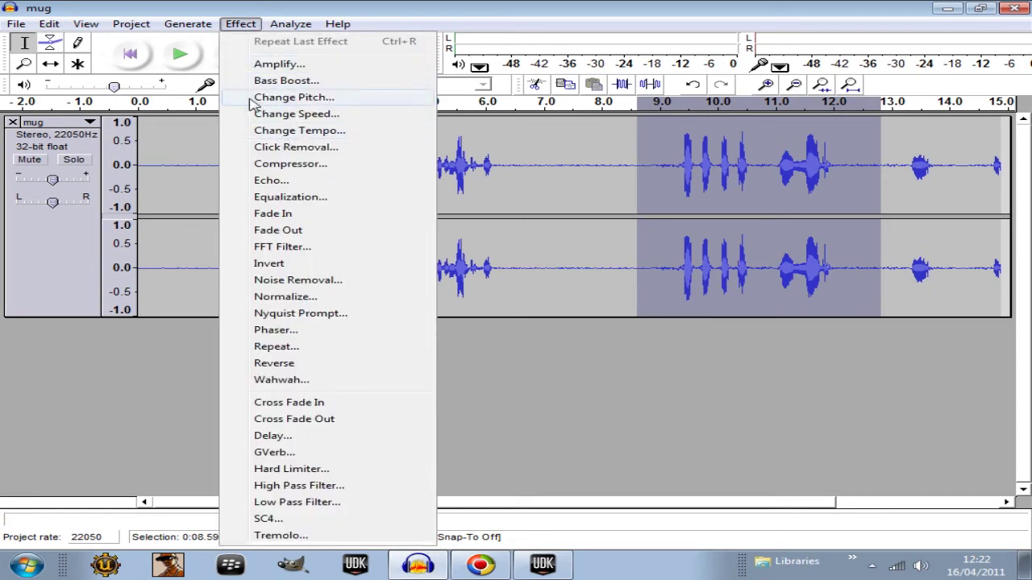
click(309, 101)
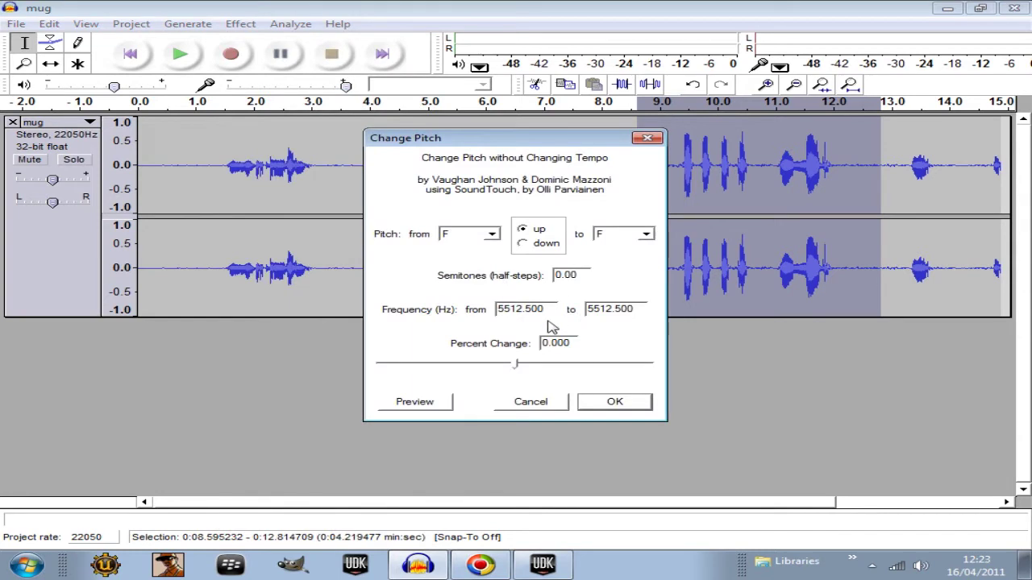
drag(519, 365, 484, 364)
click(427, 405)
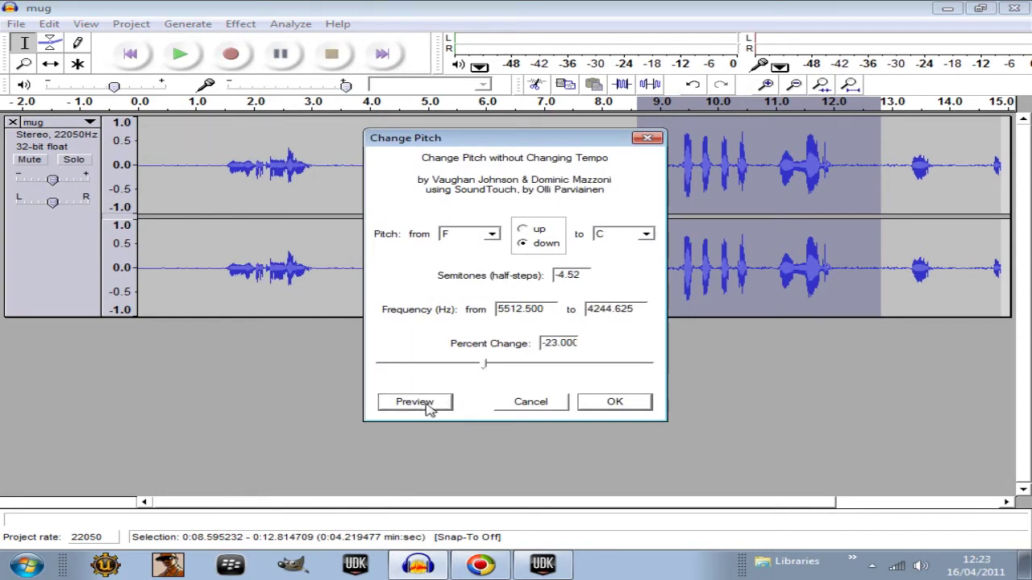
click(614, 401)
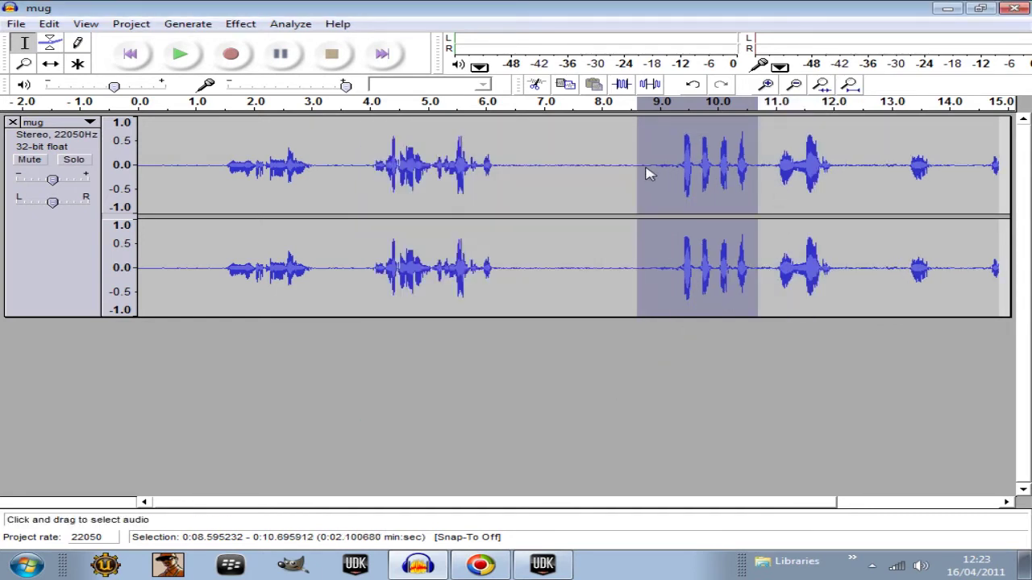
drag(634, 169, 876, 180)
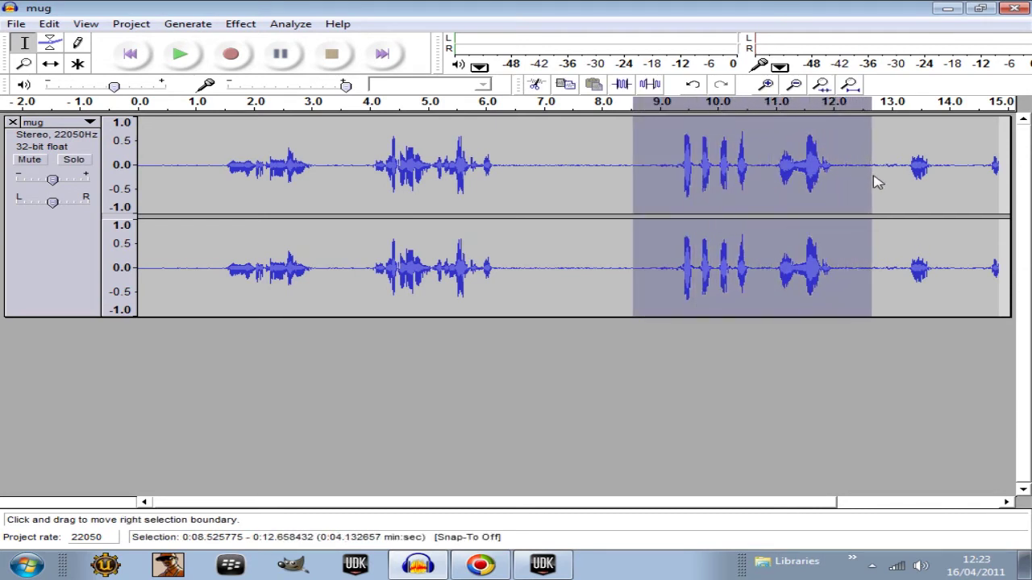
Export the selected clip as the WAV file mug in Documents.
click(17, 24)
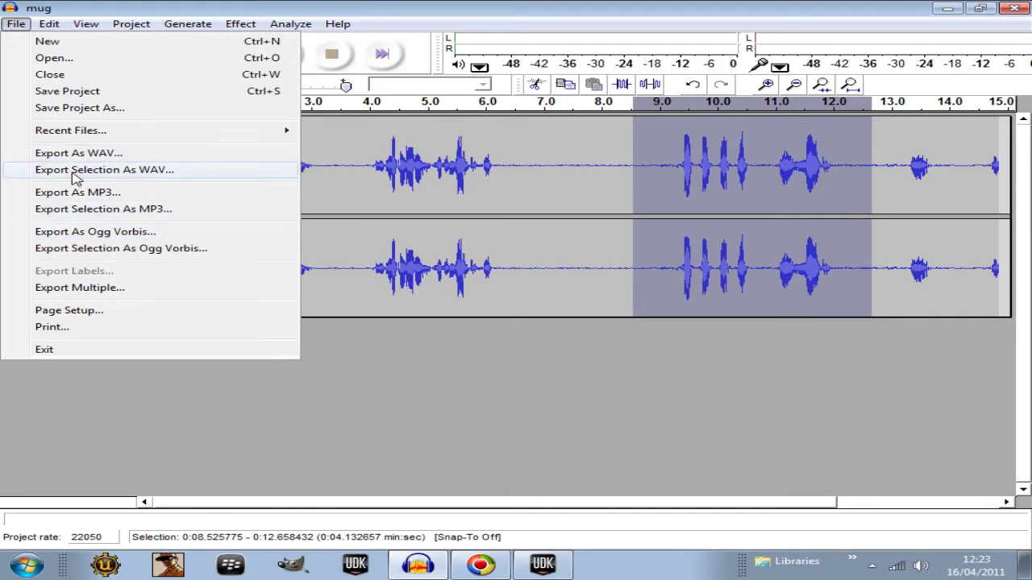
click(75, 178)
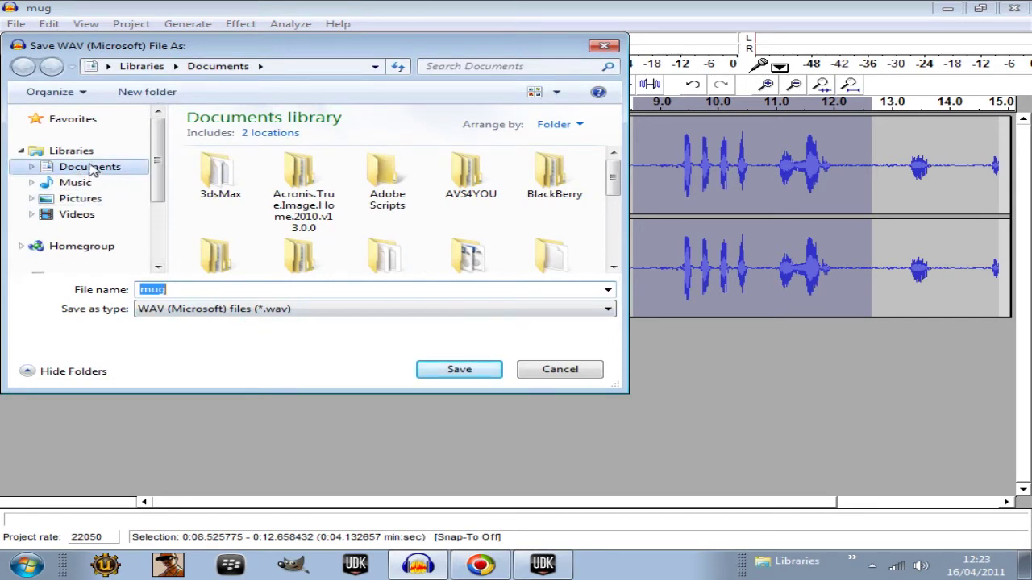
click(90, 168)
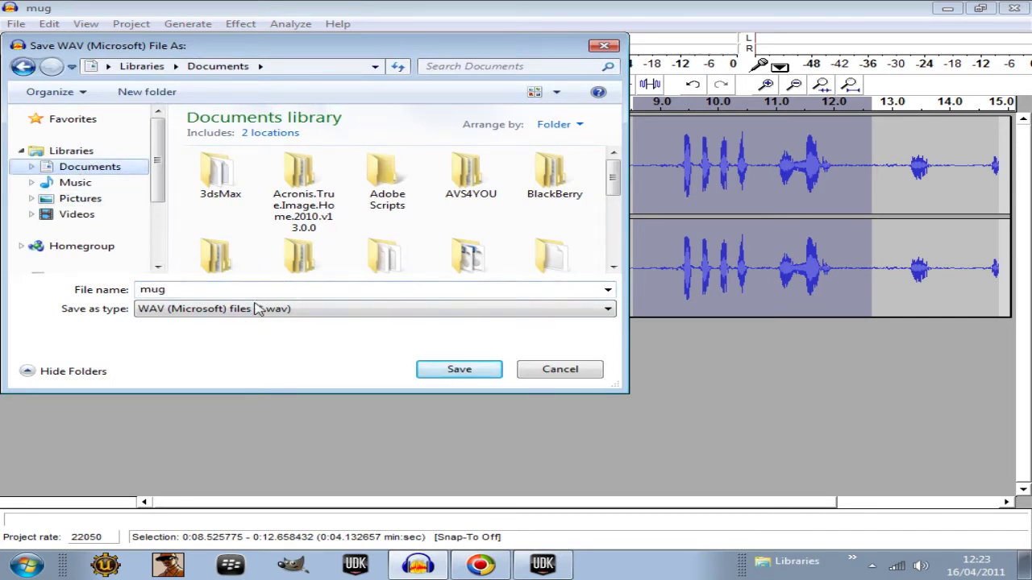
mouse_move(620, 191)
mouse_down()
mouse_move(620, 256)
mouse_move(621, 190)
mouse_move(609, 183)
mouse_up()
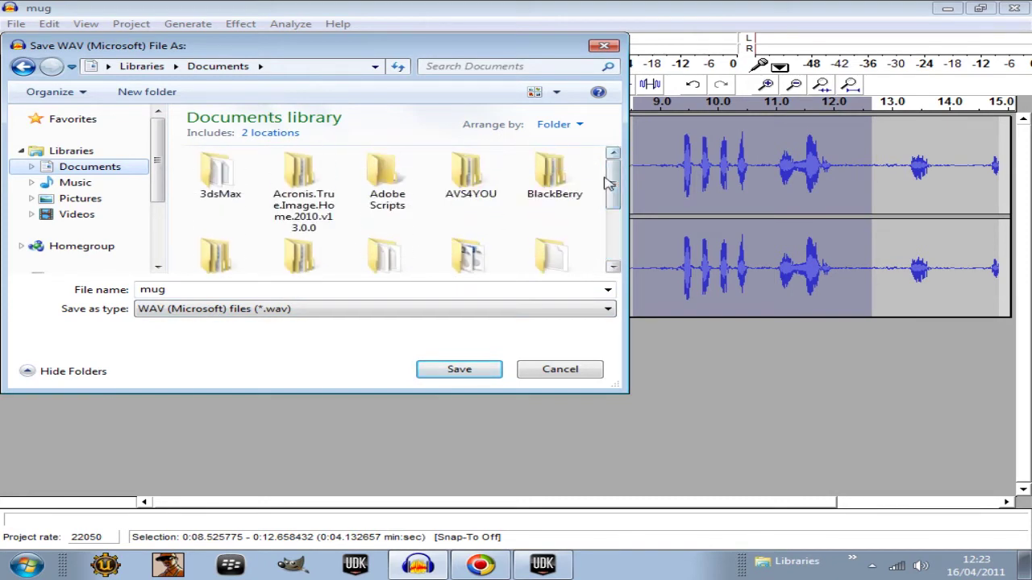
click(459, 373)
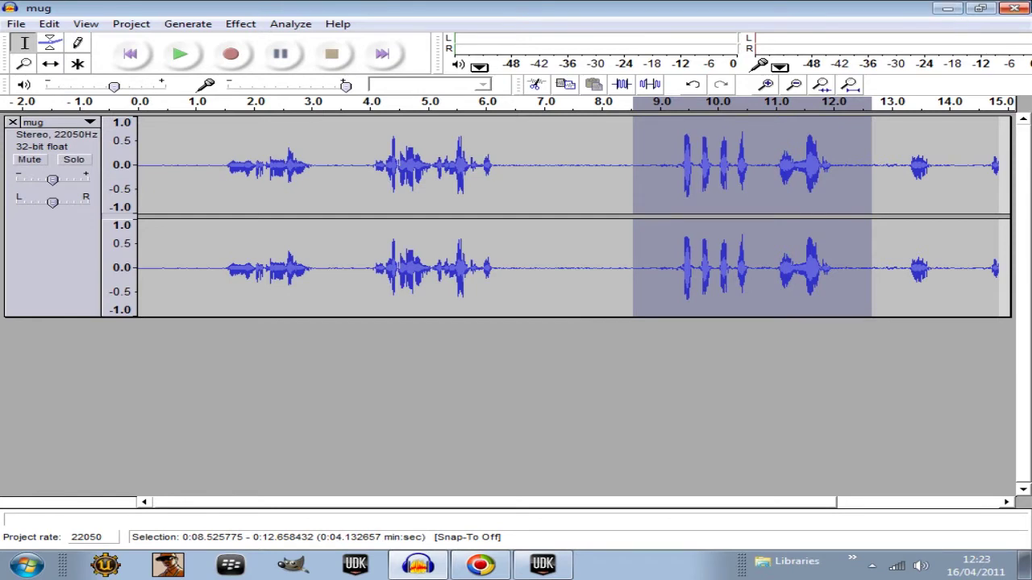
Close Audacity without saving the project and confirm mug.wav is in Documents.
click(1013, 8)
click(538, 333)
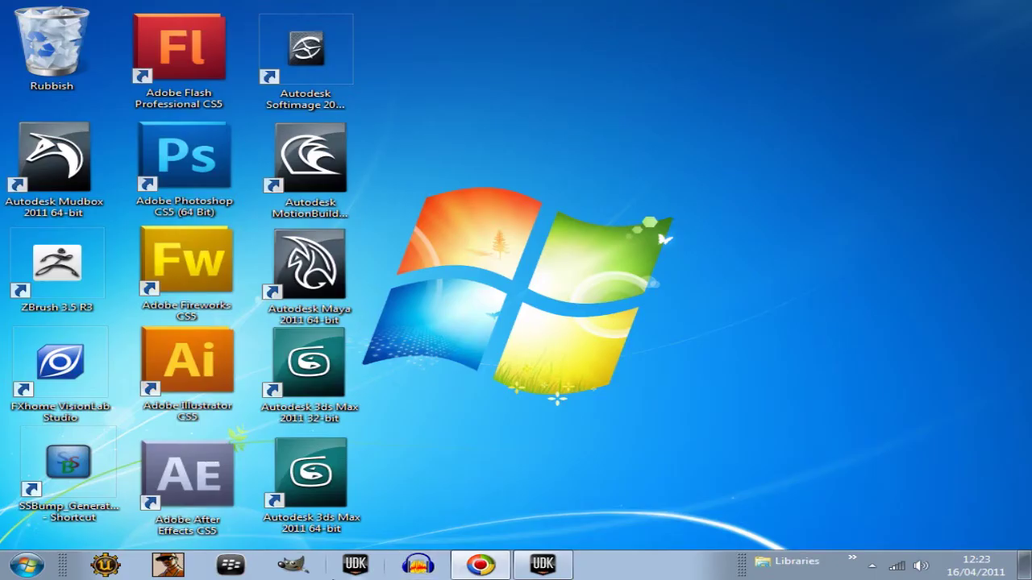
click(27, 566)
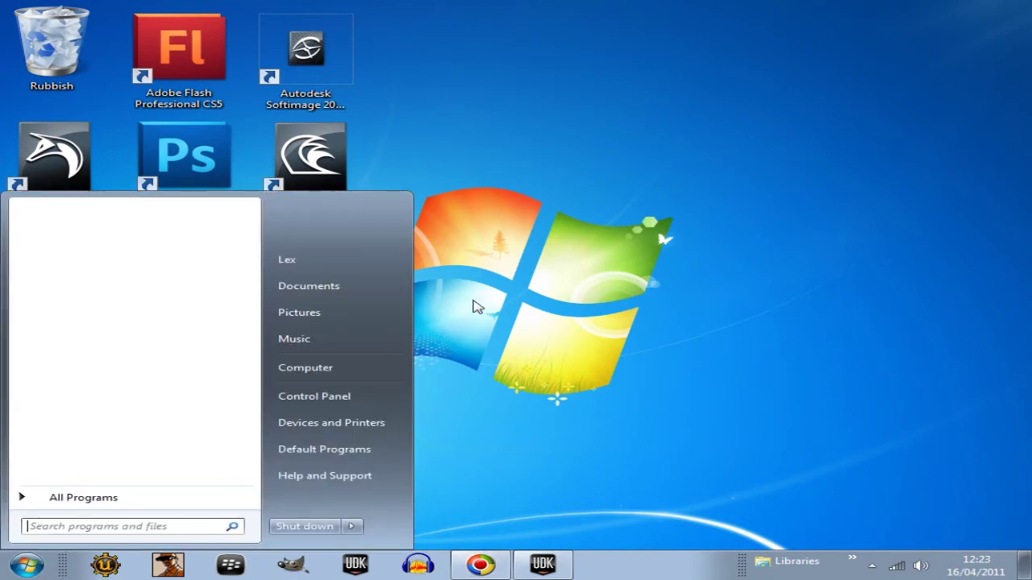
click(313, 286)
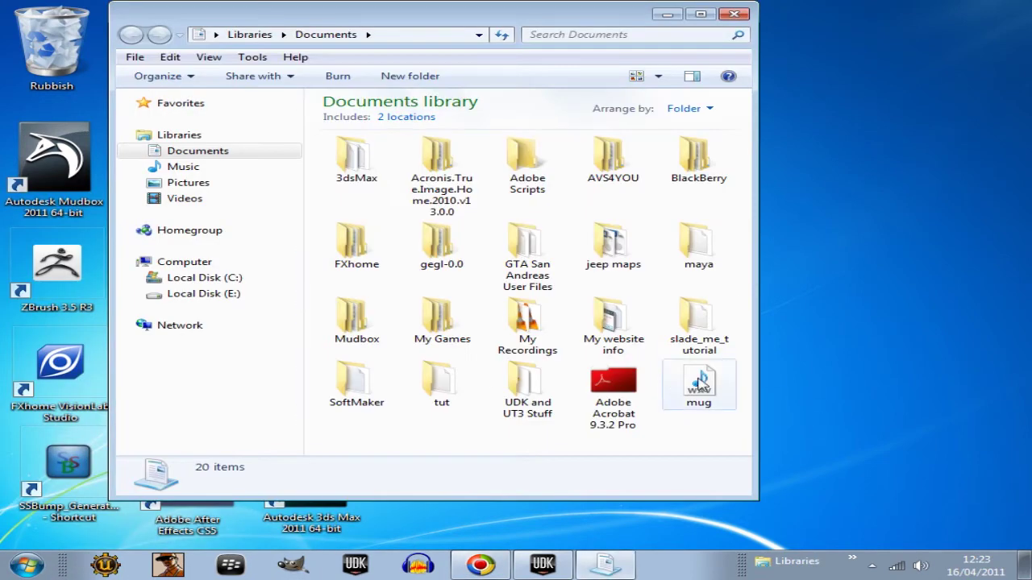
click(700, 384)
click(734, 14)
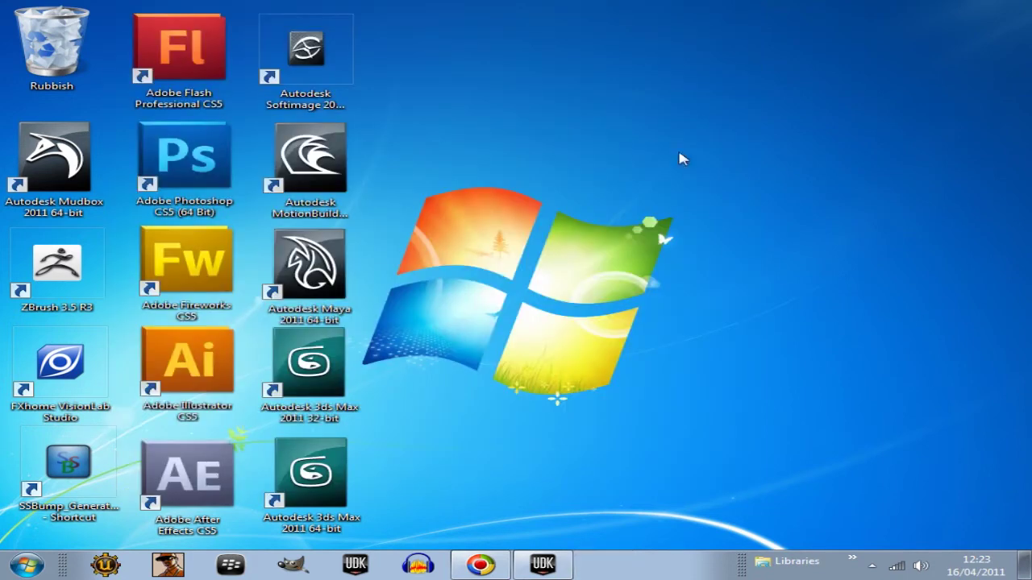
Close Kismet and show the Sounds package assets in the Content Browser.
click(565, 568)
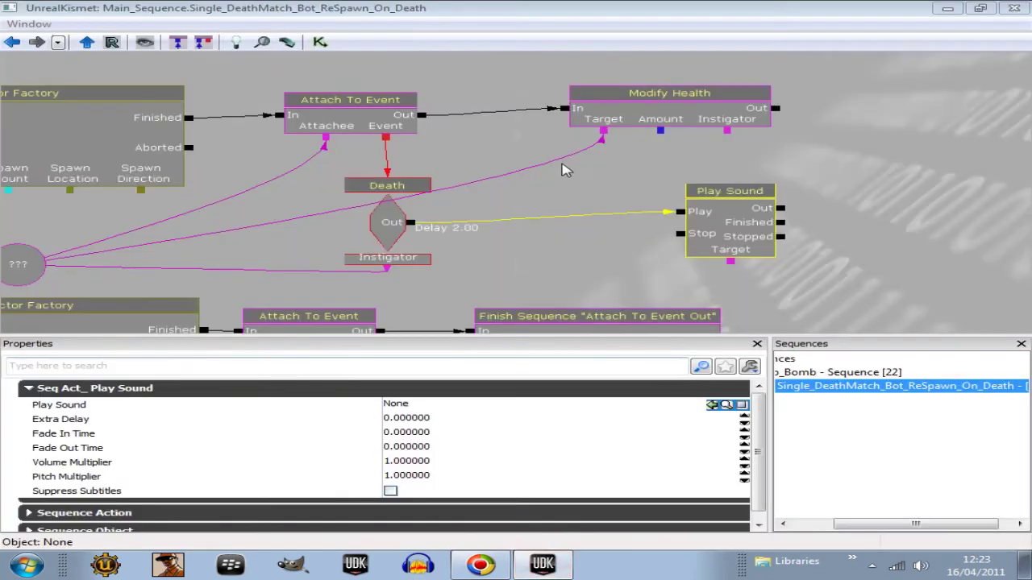
click(1013, 8)
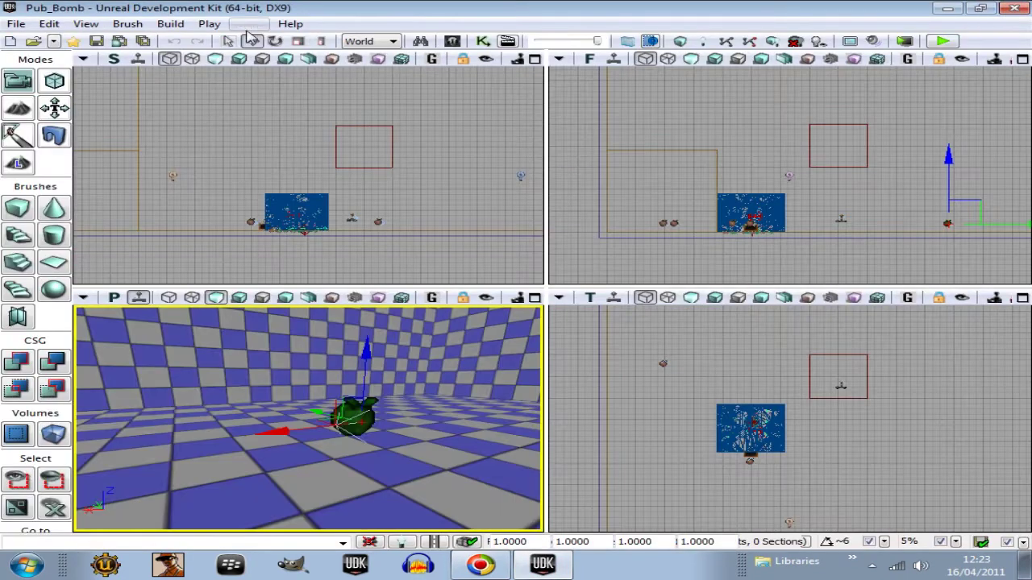
click(452, 42)
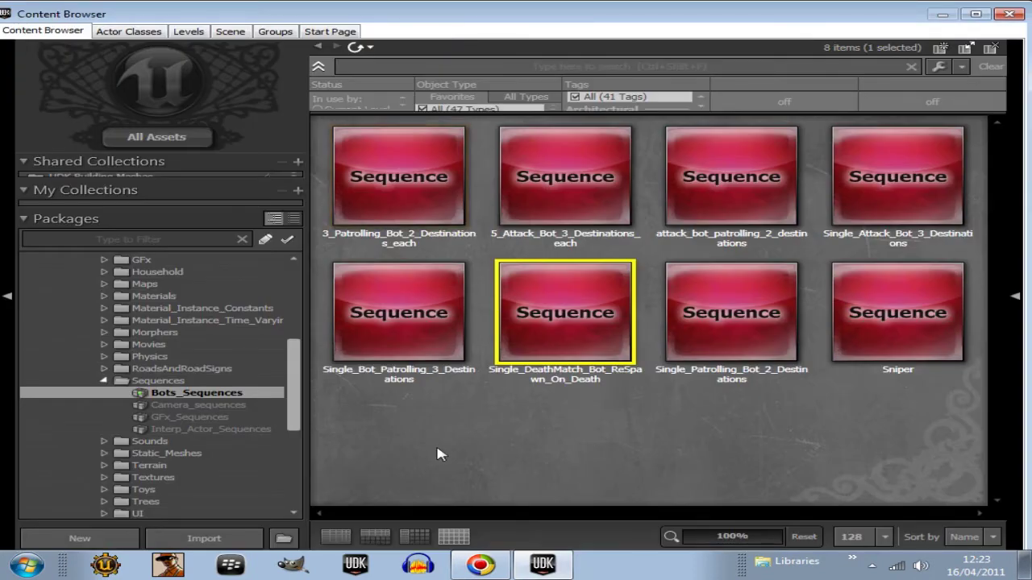
drag(294, 382, 300, 304)
scroll(298, 297, down, 3)
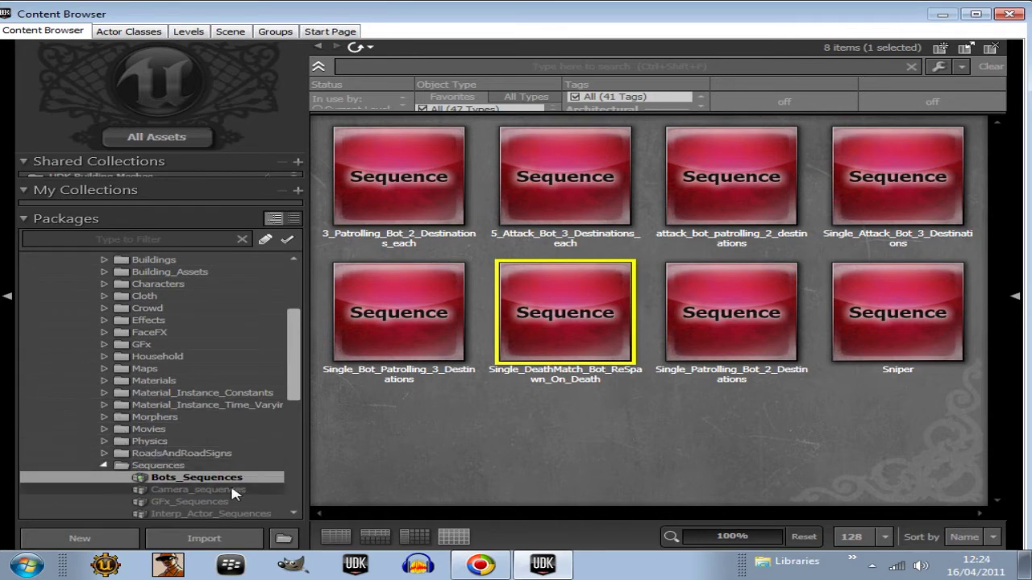
scroll(295, 367, down, 4)
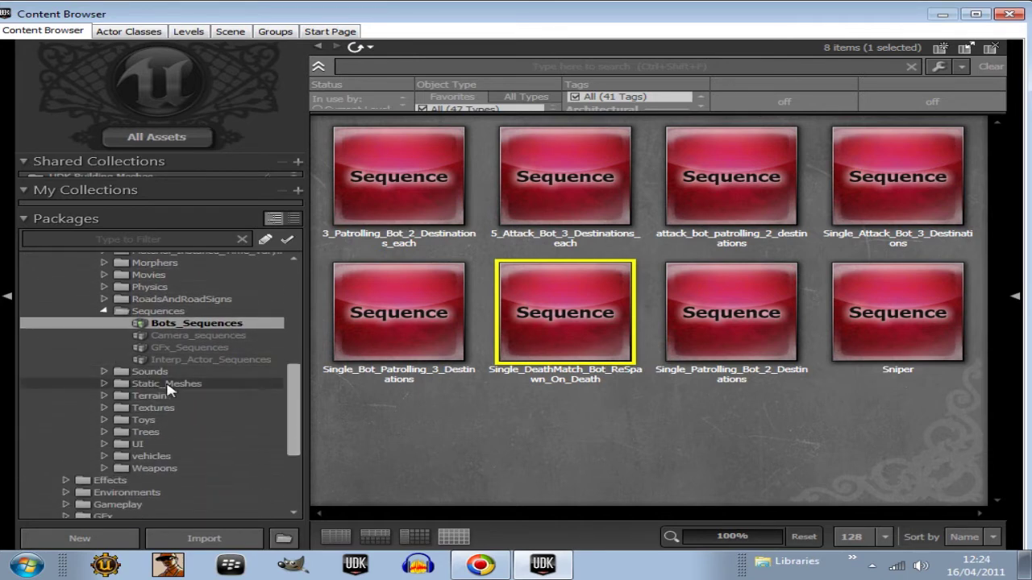
click(133, 373)
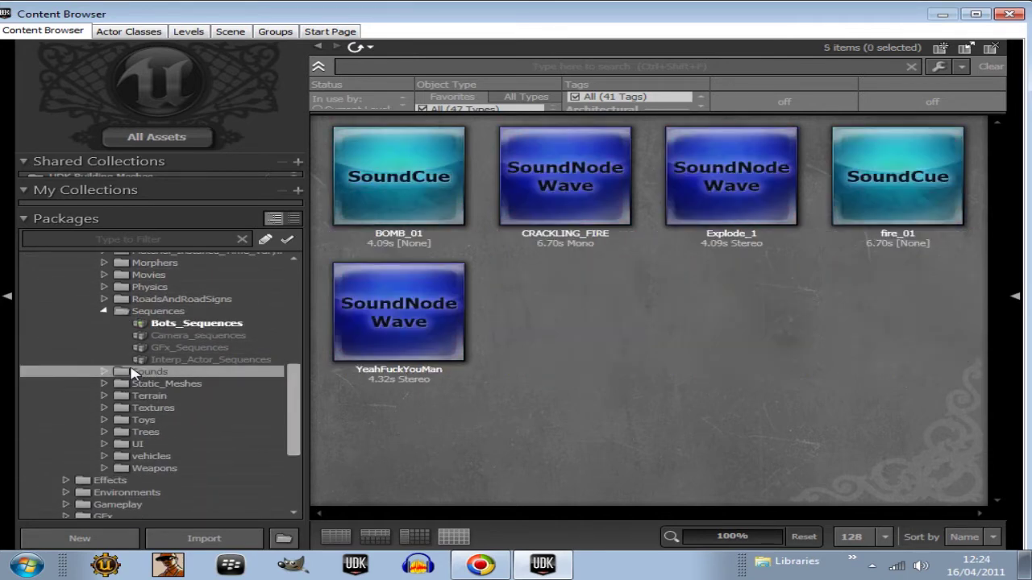
Import Documents\mug.wav as a sound wave into a new package named bot_taunt_02.
click(194, 539)
click(72, 165)
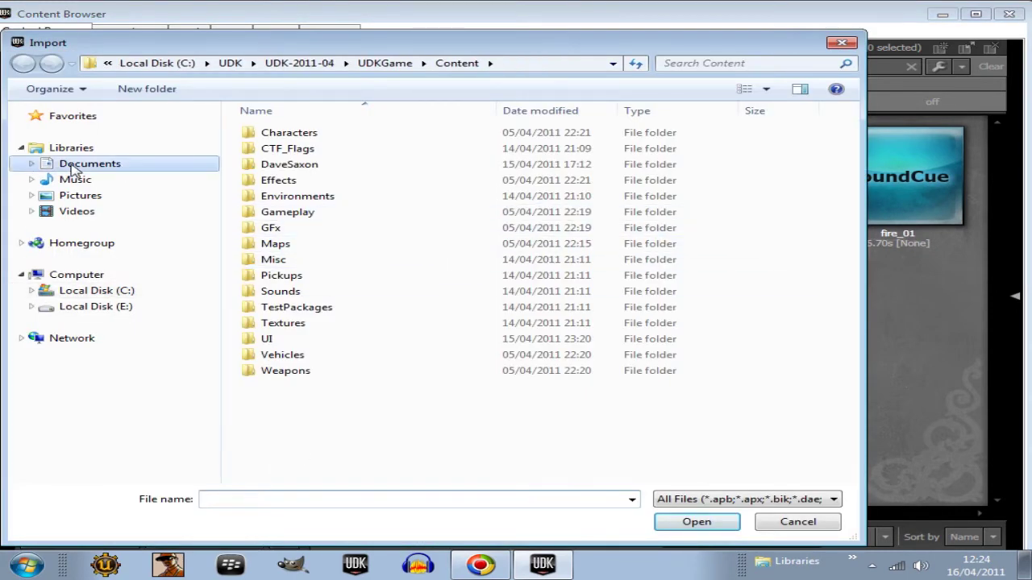
click(431, 323)
click(696, 521)
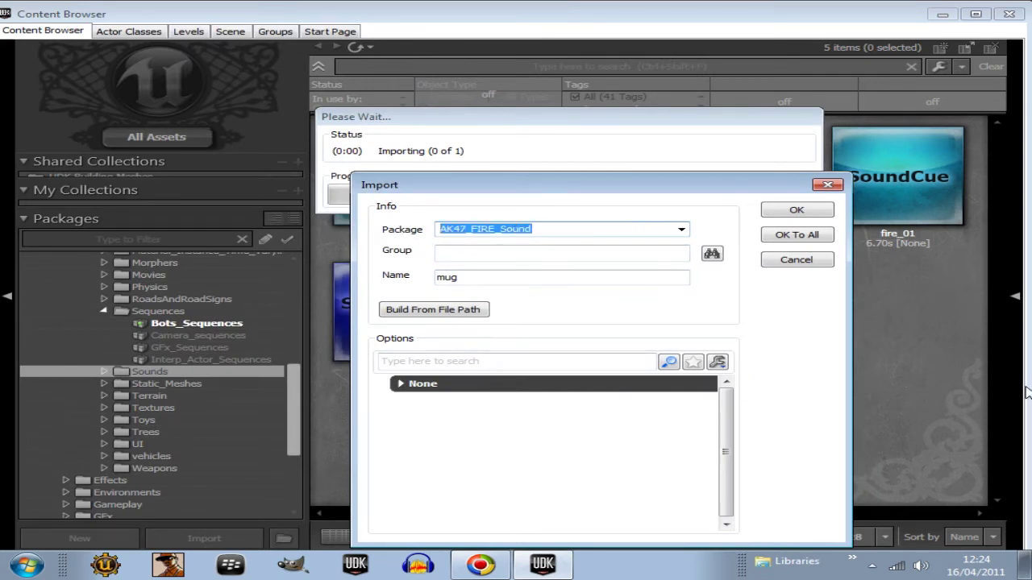
text(bot_taunt_02)
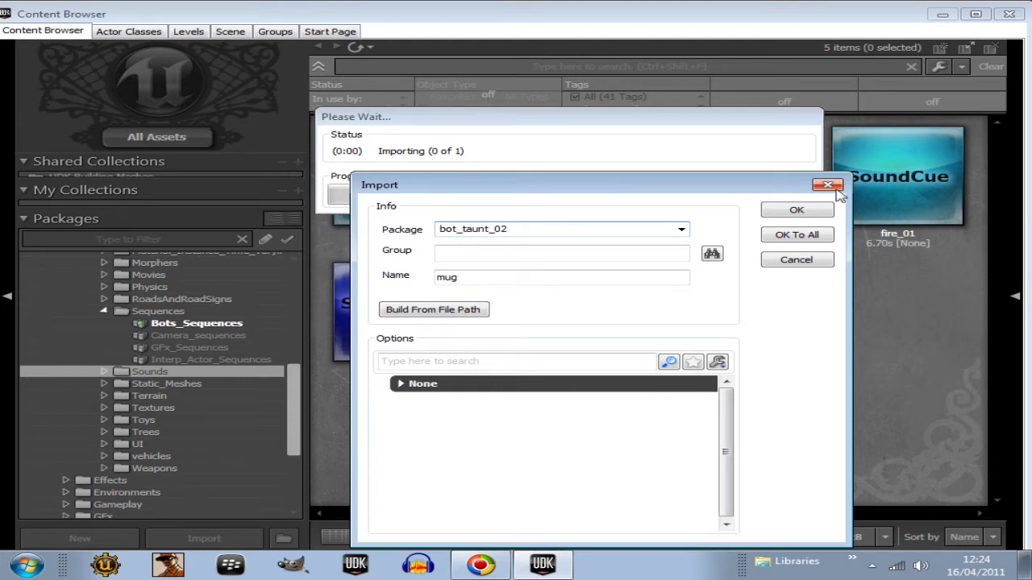
click(796, 211)
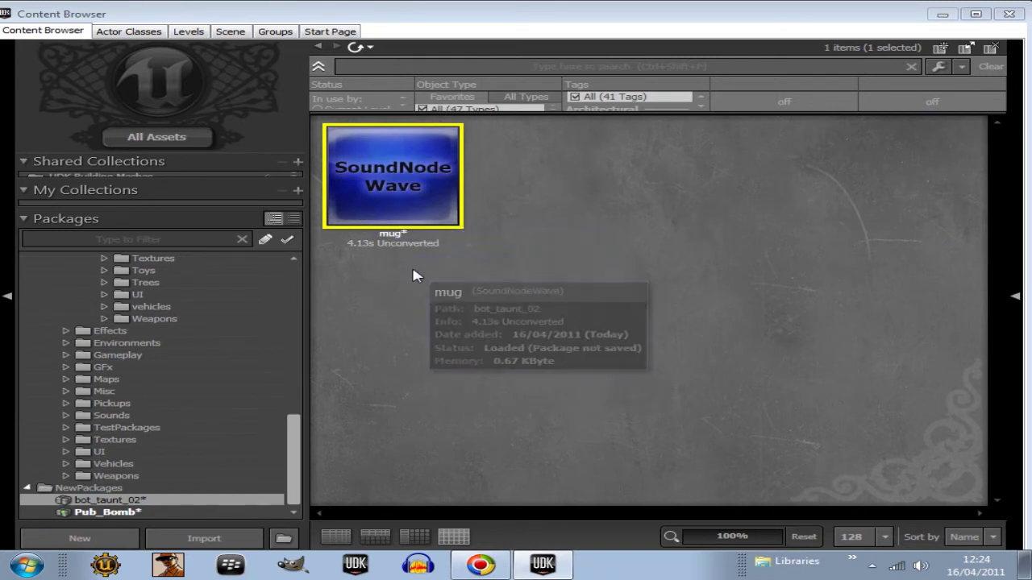
Create a new SoundCue named 02 in bot_taunt_02 with the mug wave selected.
right_click(508, 435)
click(511, 439)
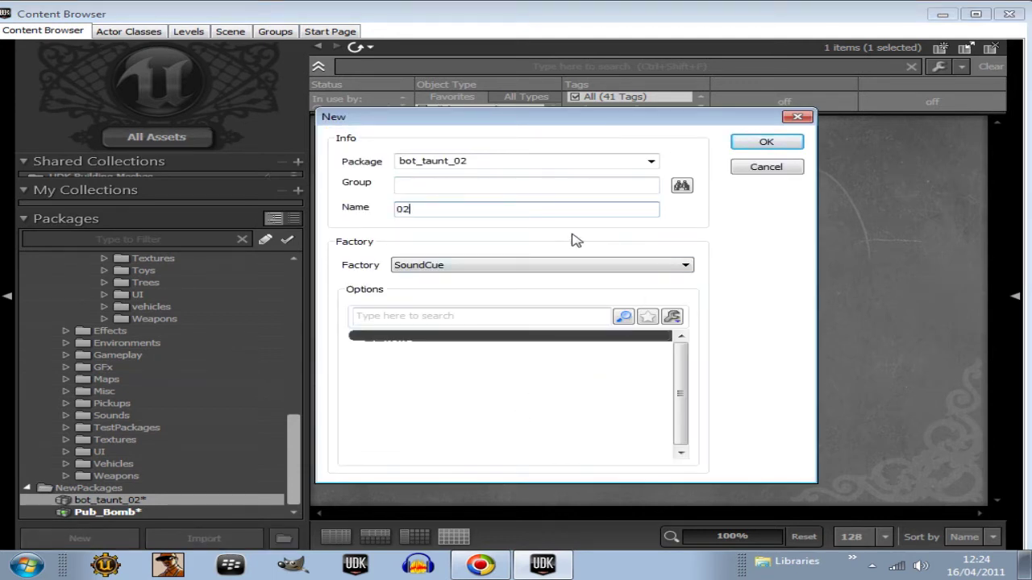
click(766, 143)
drag(695, 211, 512, 341)
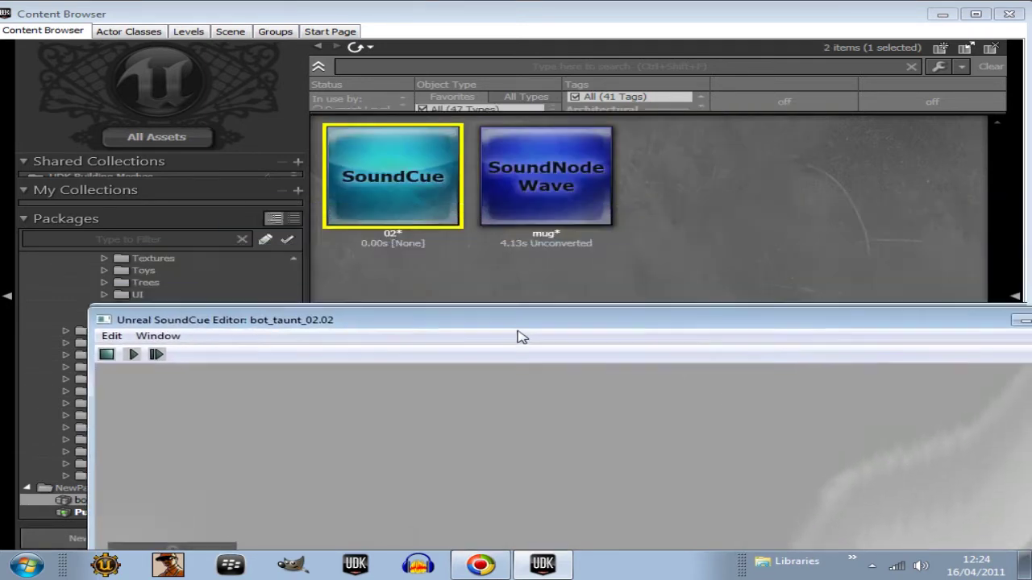
click(534, 185)
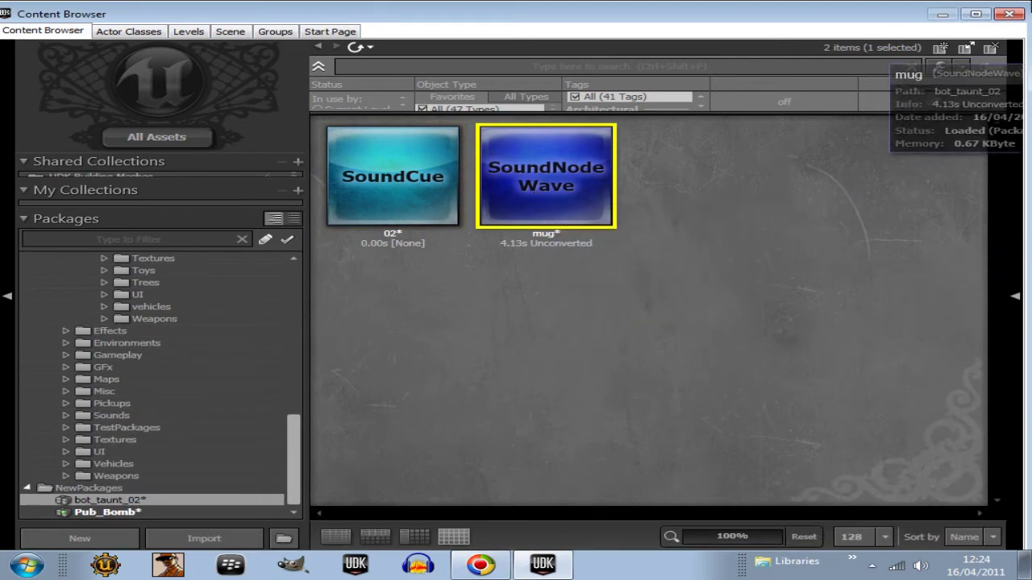
Add a SoundNodeWave: mug node, wire it to the cue output, and close the SoundCue Editor.
click(1017, 16)
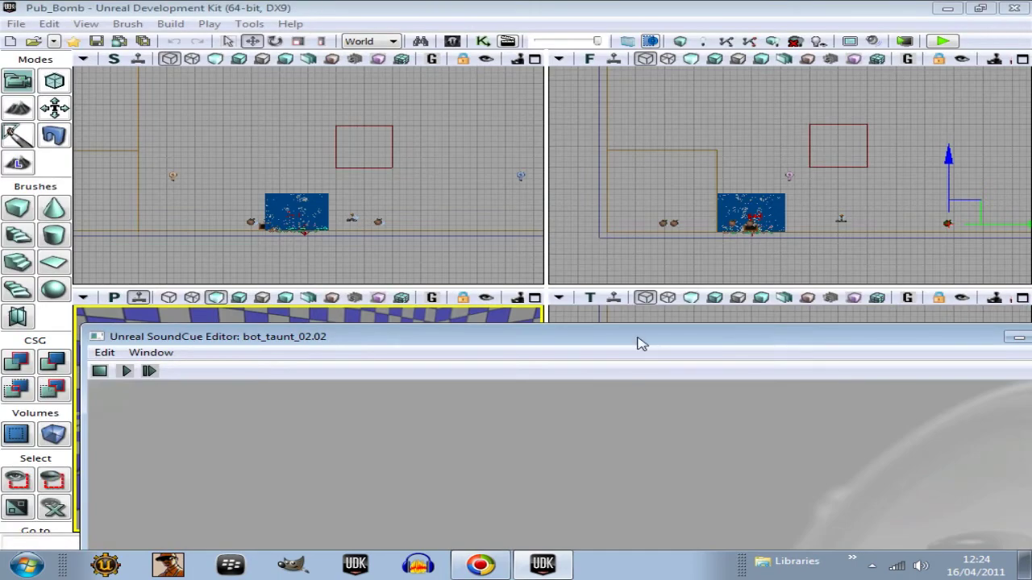
drag(637, 344, 593, 103)
right_click(267, 326)
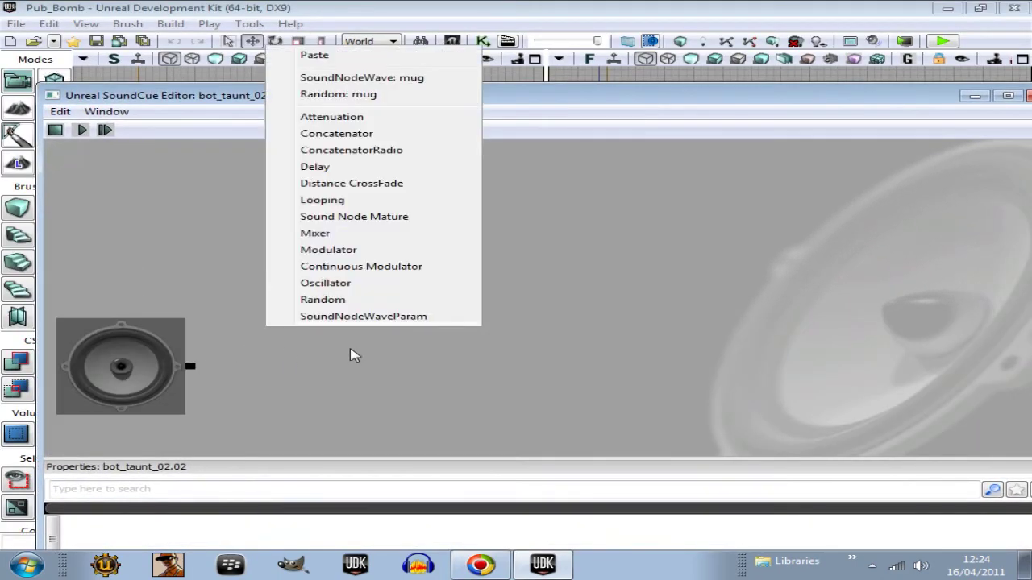
click(362, 79)
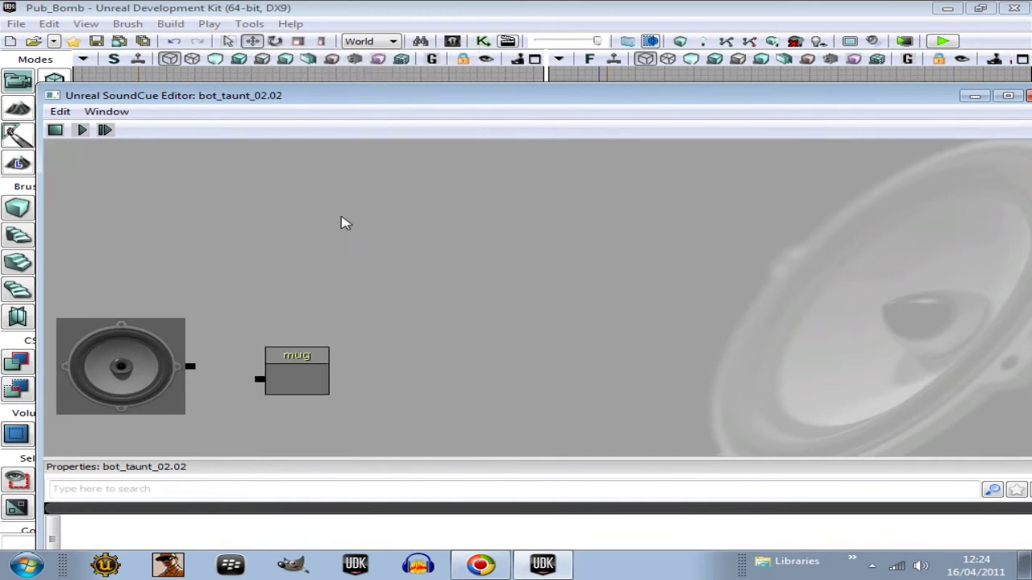
drag(257, 382, 190, 367)
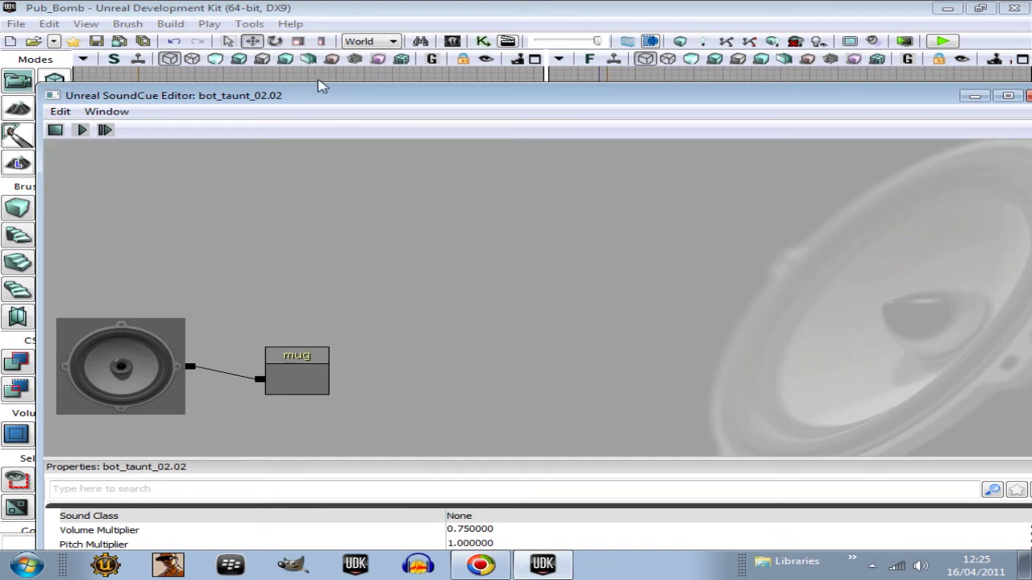
drag(325, 104, 298, 51)
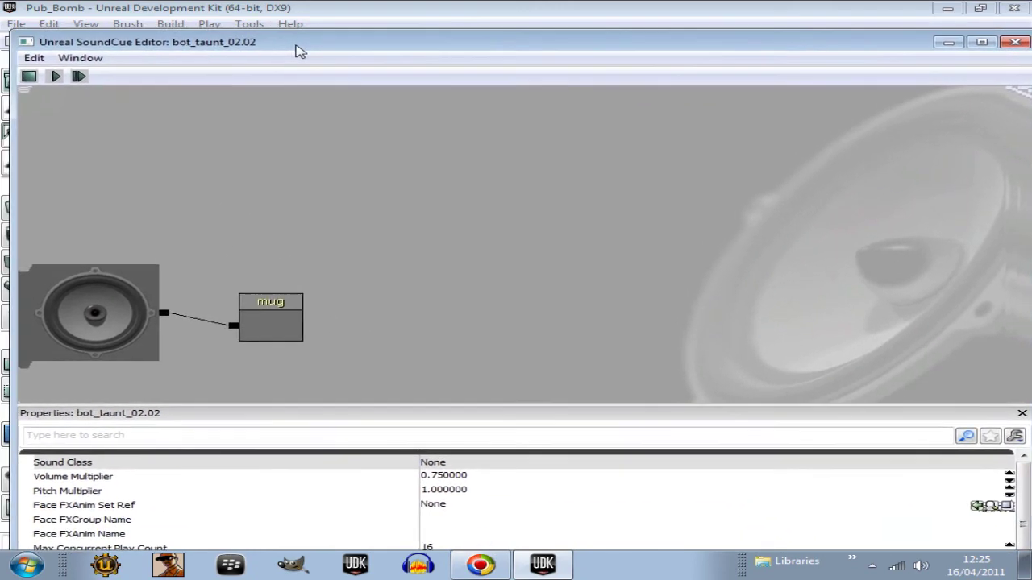
click(1015, 43)
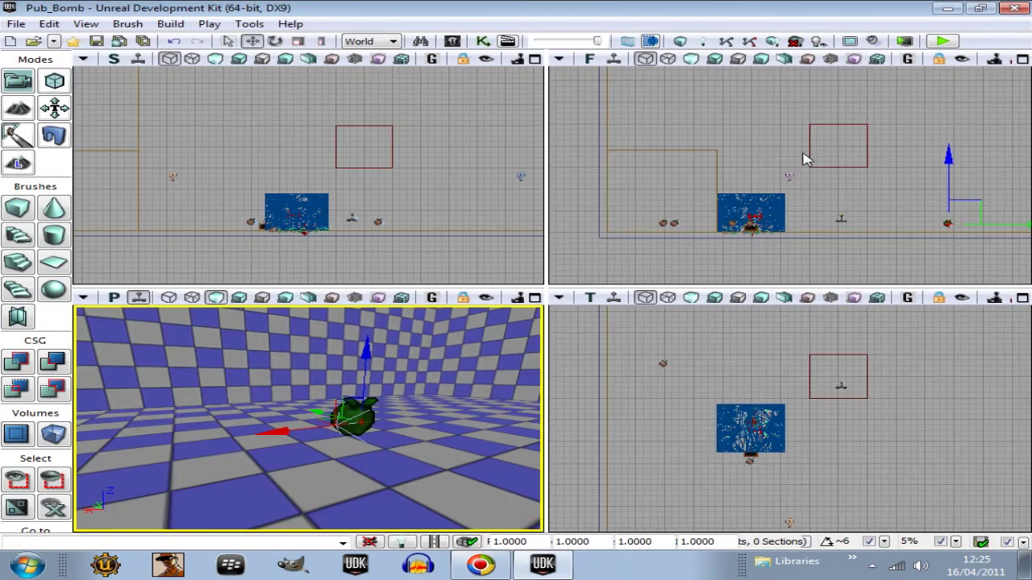
click(453, 41)
Assign SoundCue bot_taunt_02.02 to the Play Sound node inside the DeathMatch_Bot_Spawn subsequence.
click(409, 204)
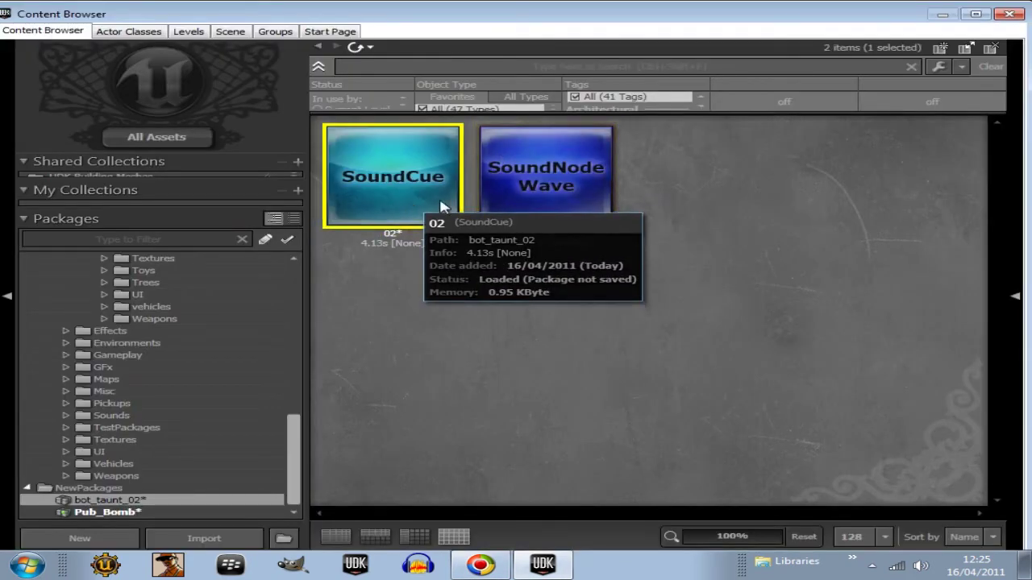
click(1008, 14)
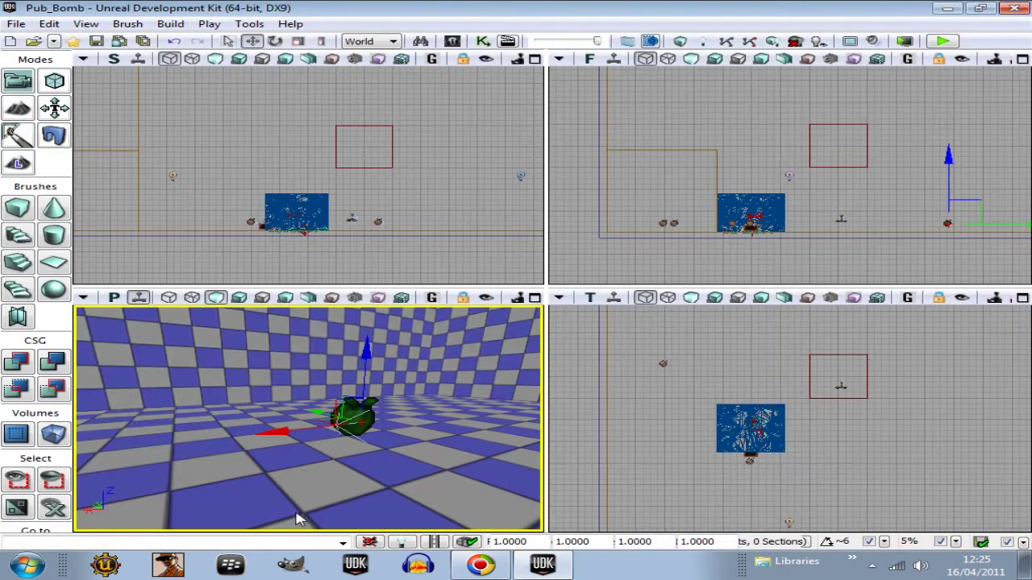
click(482, 41)
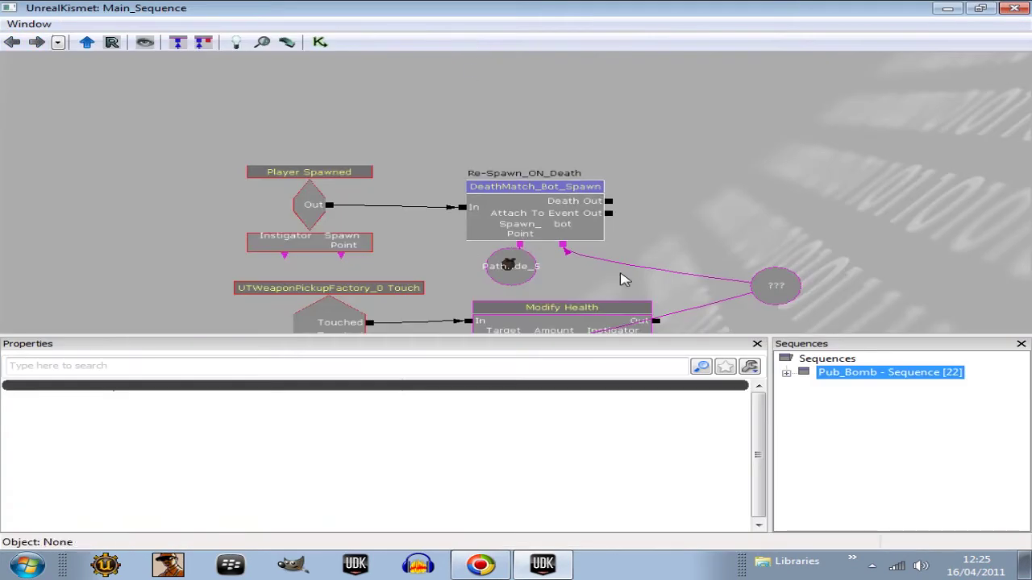
click(474, 121)
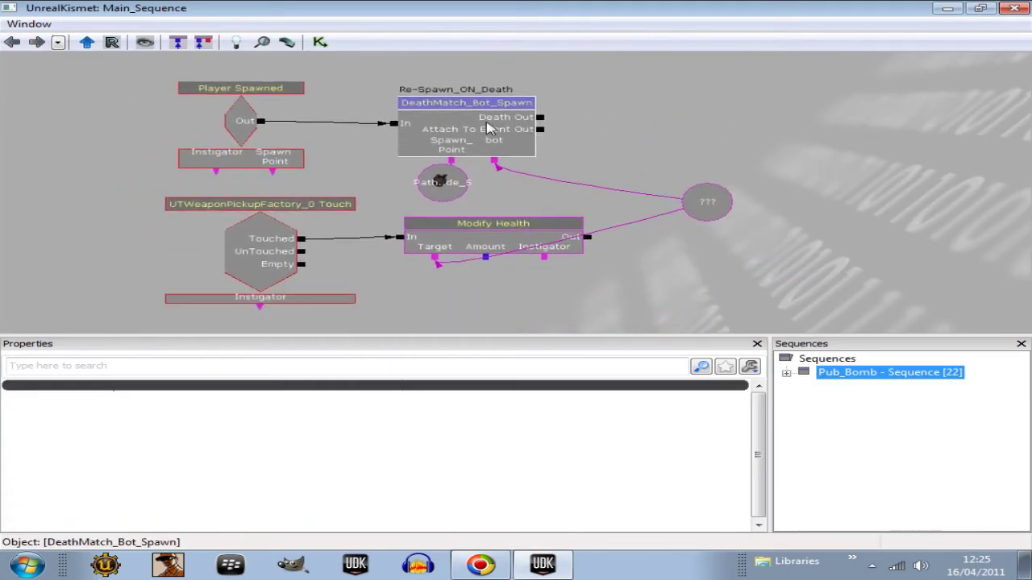
double_click(474, 121)
drag(621, 205, 466, 162)
click(616, 177)
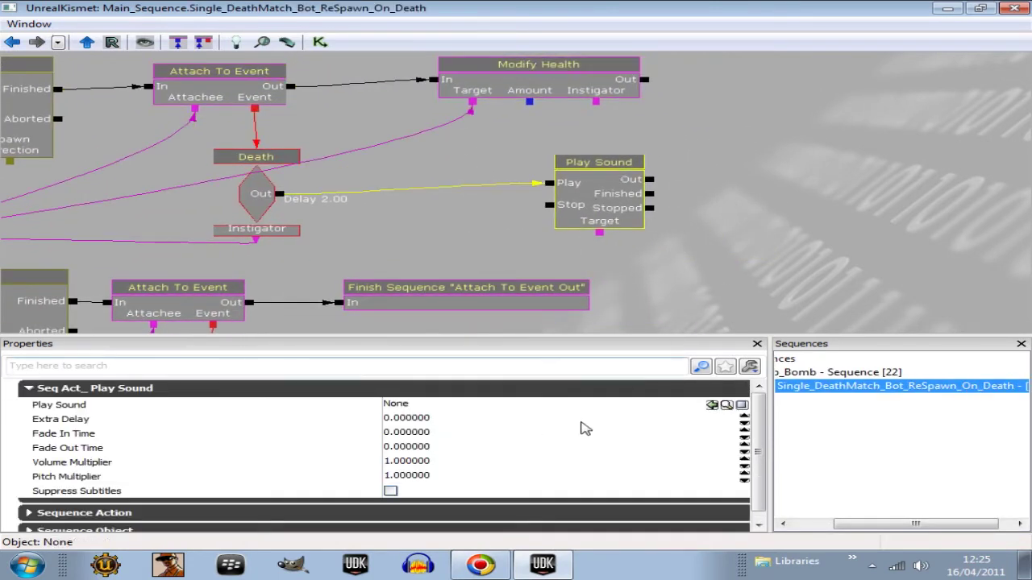
click(713, 405)
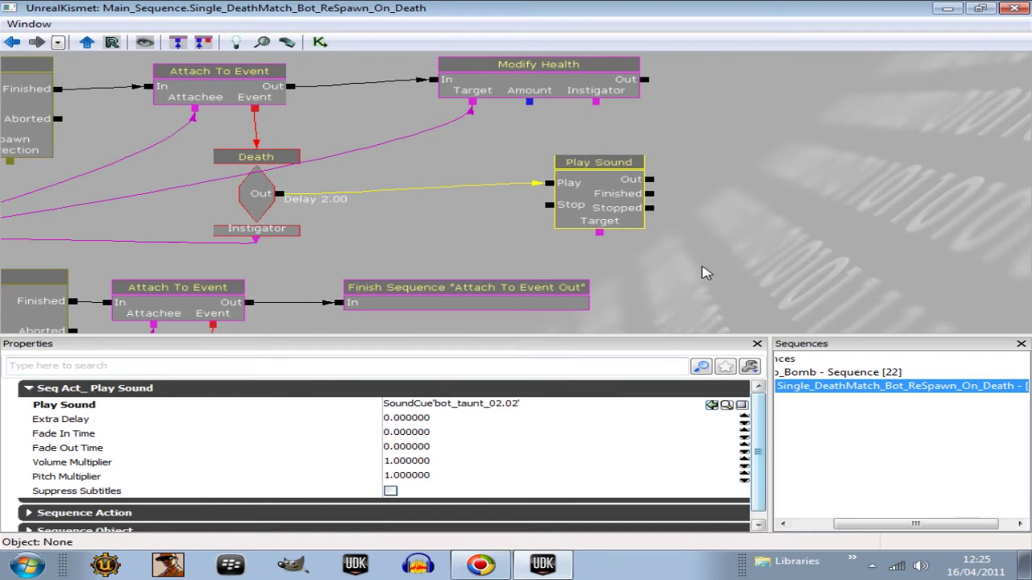
drag(702, 274, 749, 295)
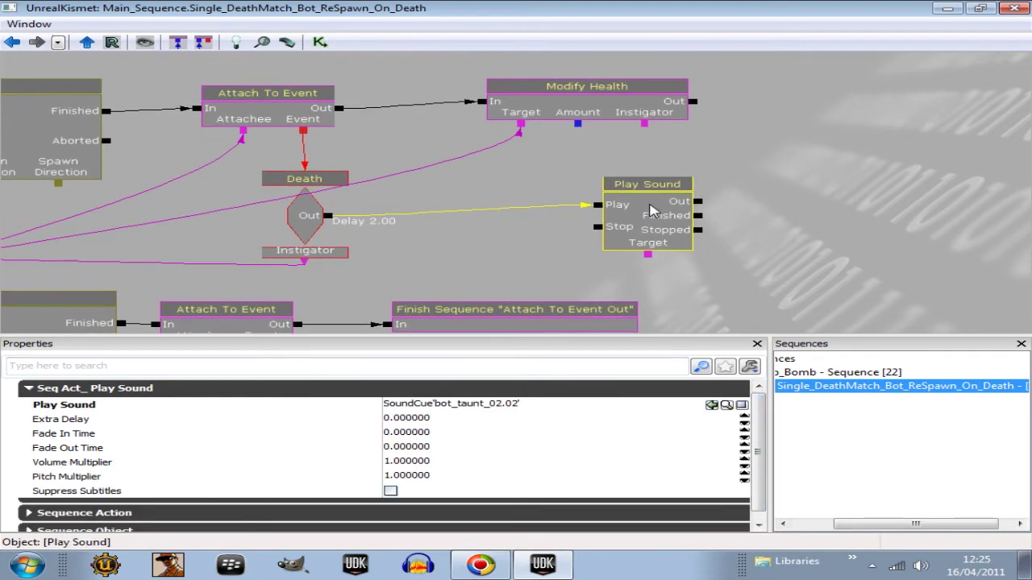
drag(442, 260, 799, 174)
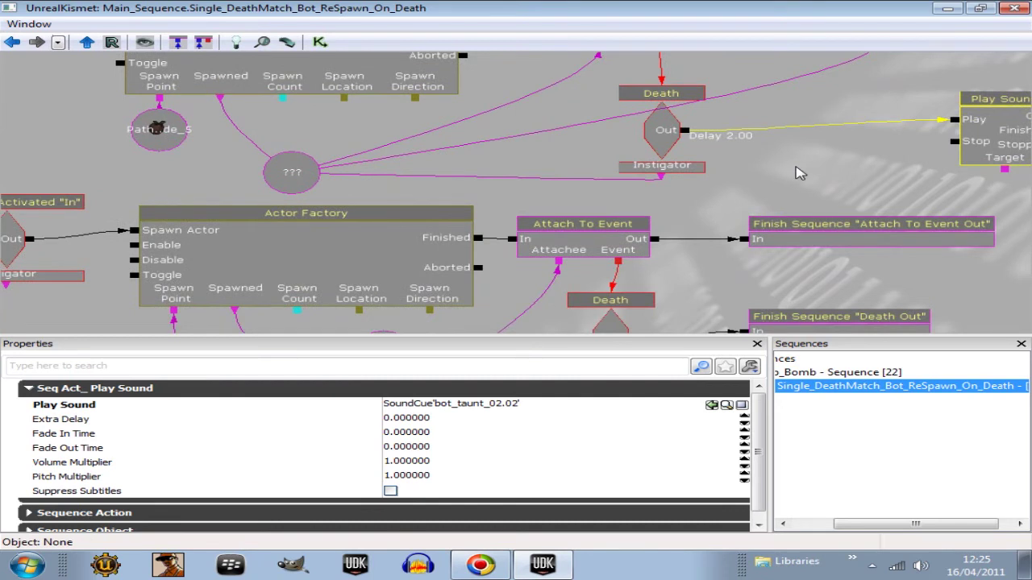
In Main_Sequence, paste a Play Sound node and link the bot's Death Out to its Play.
click(12, 42)
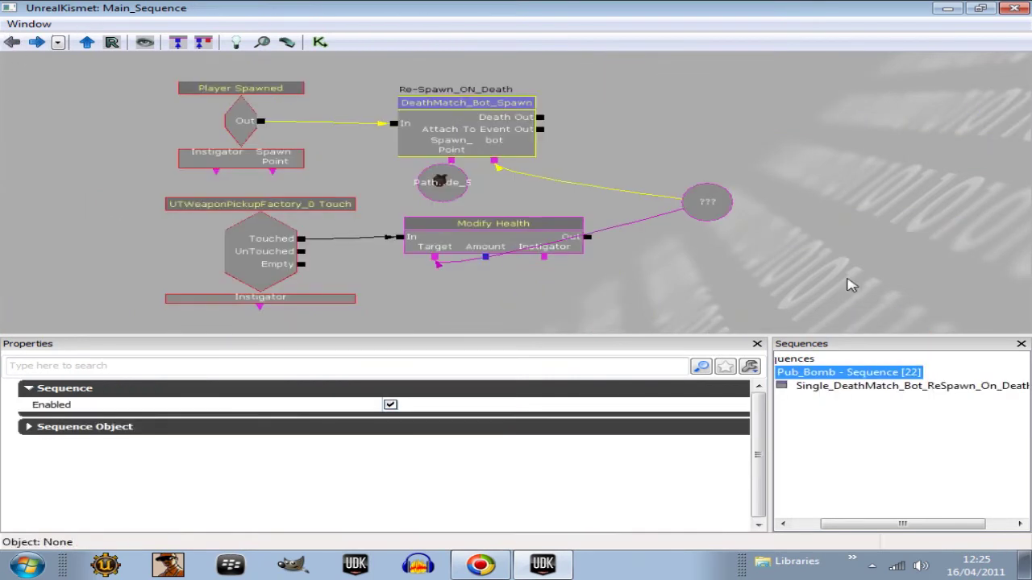
drag(852, 285, 547, 270)
click(562, 254)
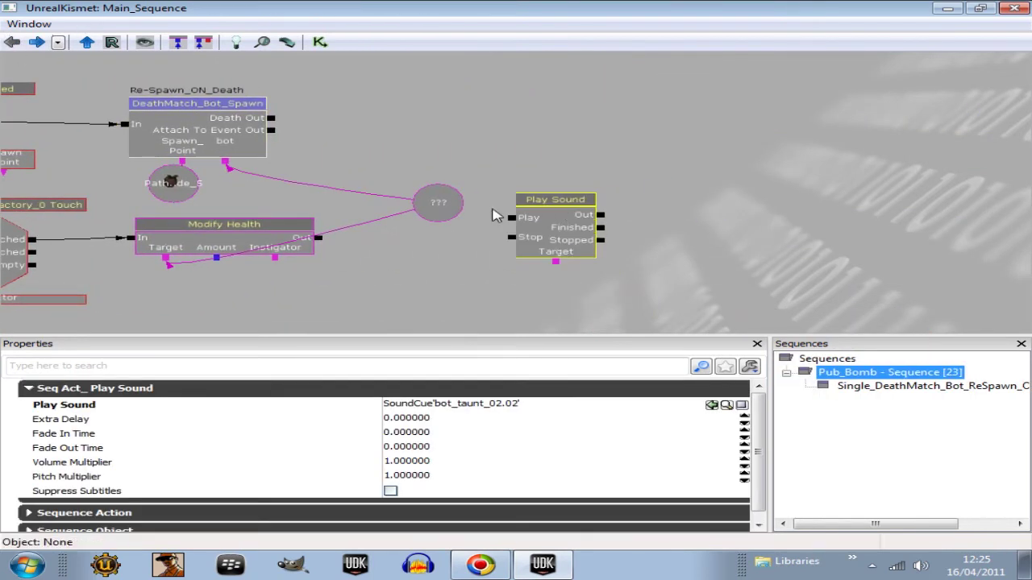
drag(436, 274, 654, 267)
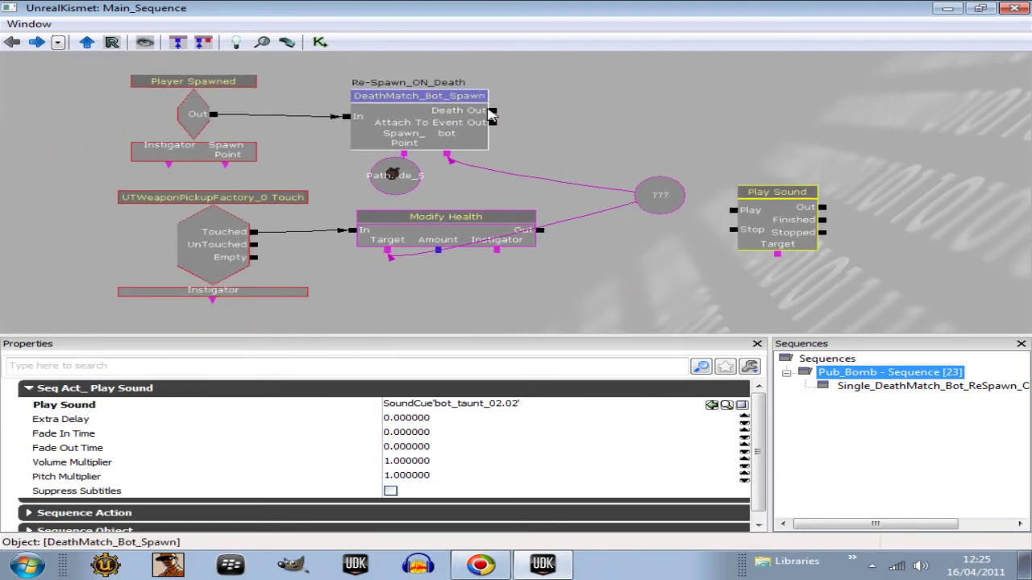
drag(500, 117, 701, 122)
Give the Death Out link a 2-second activate delay.
drag(764, 186, 736, 221)
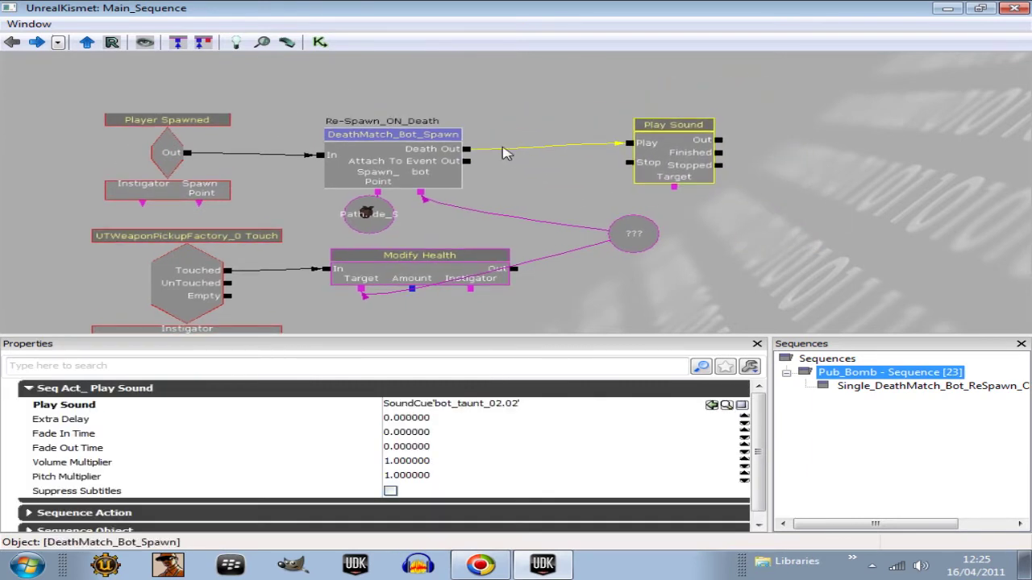
right_click(467, 155)
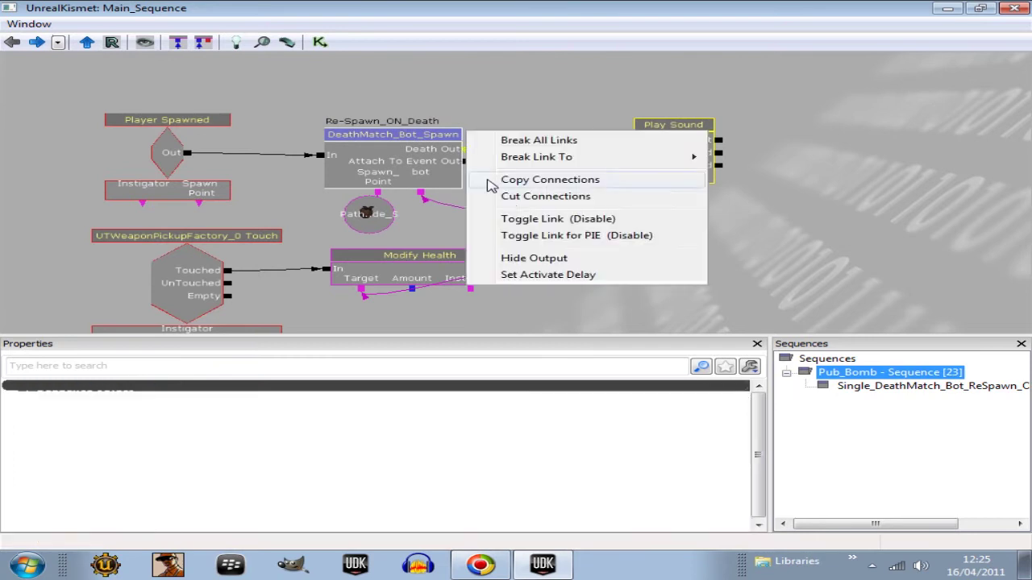
click(546, 275)
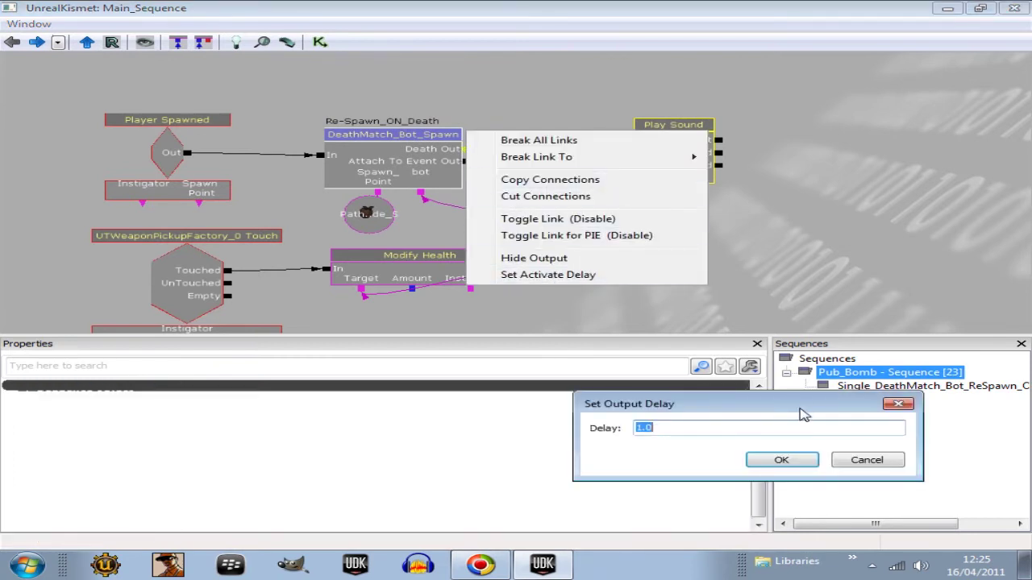
text(2)
click(781, 460)
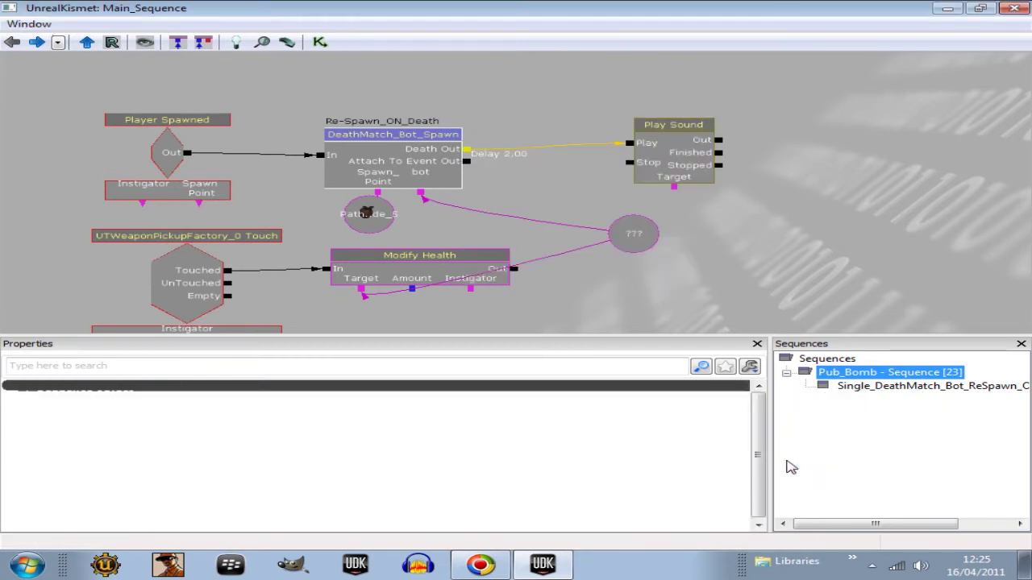
Reopen DeathMatch_Bot_Spawn and review the Actor Factory's UTPawn deathmatch spawn properties.
double_click(534, 187)
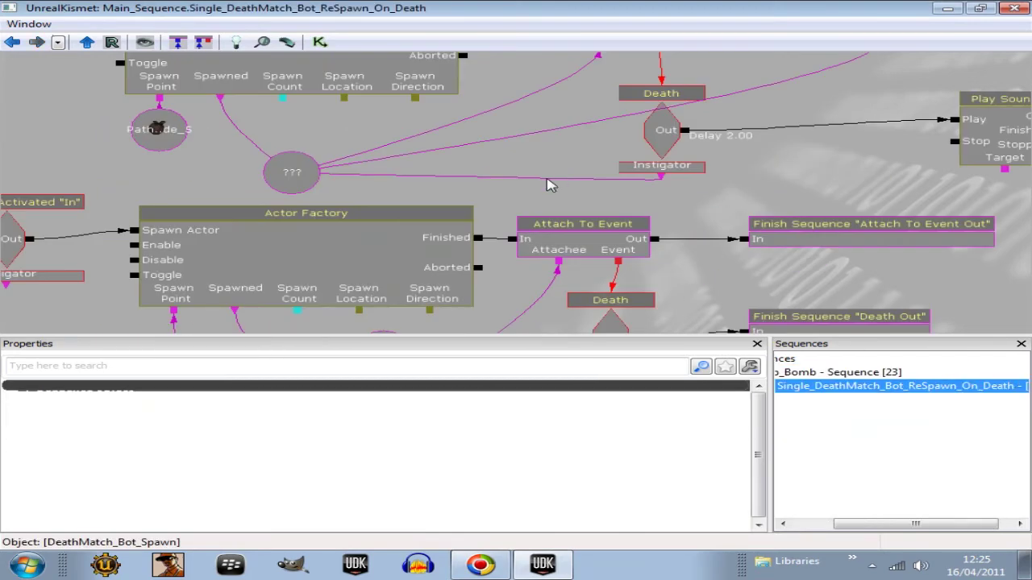
drag(513, 197, 487, 307)
drag(54, 235, 307, 257)
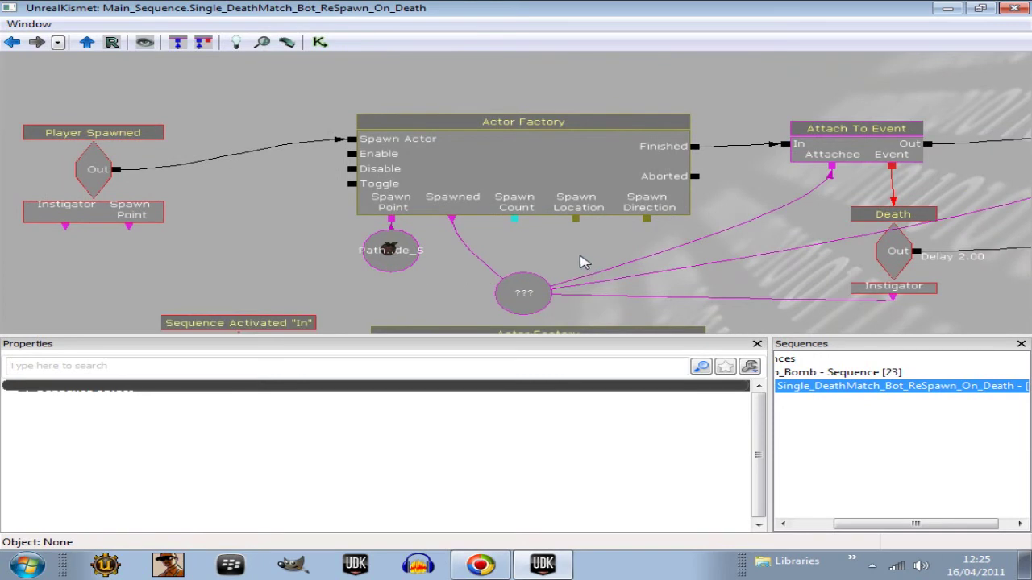
drag(581, 260, 555, 247)
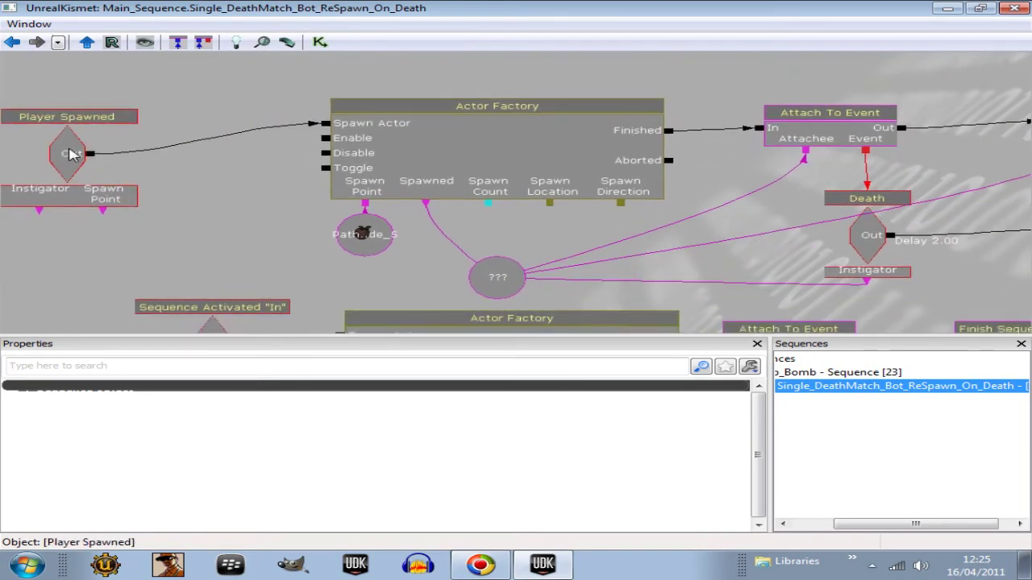
click(477, 136)
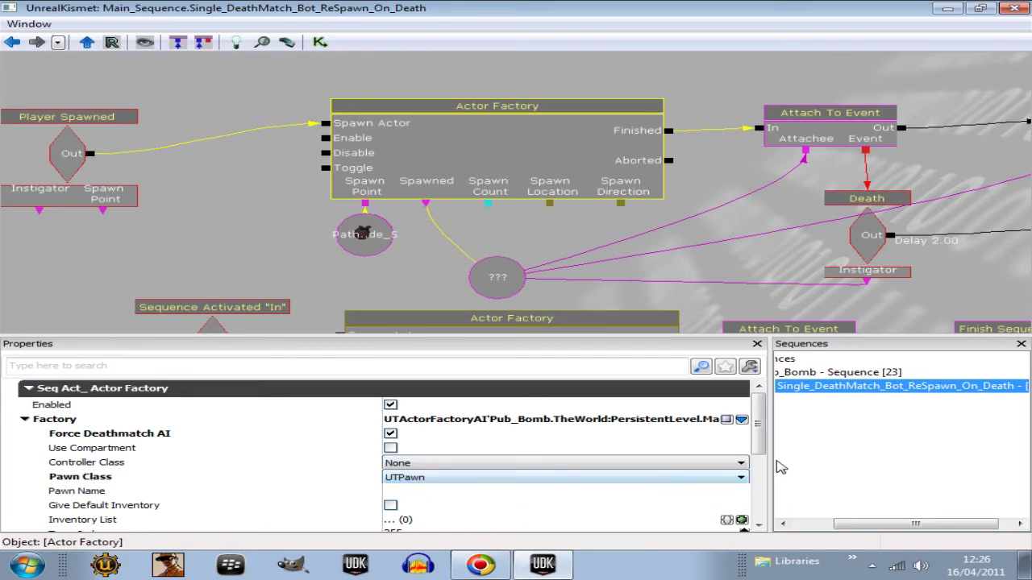
drag(758, 427, 785, 460)
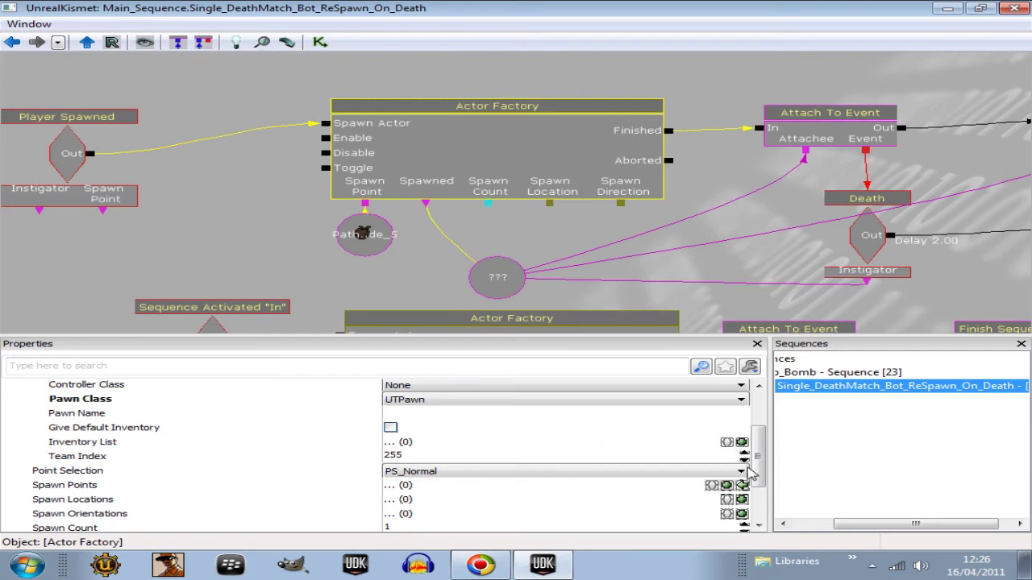
drag(765, 461, 762, 399)
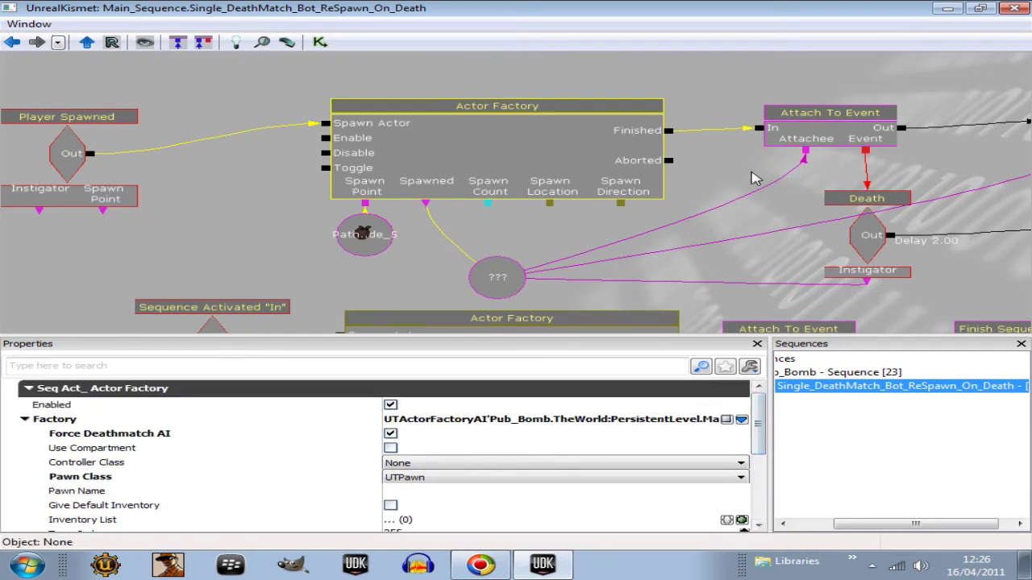
scroll(750, 177, down, 5)
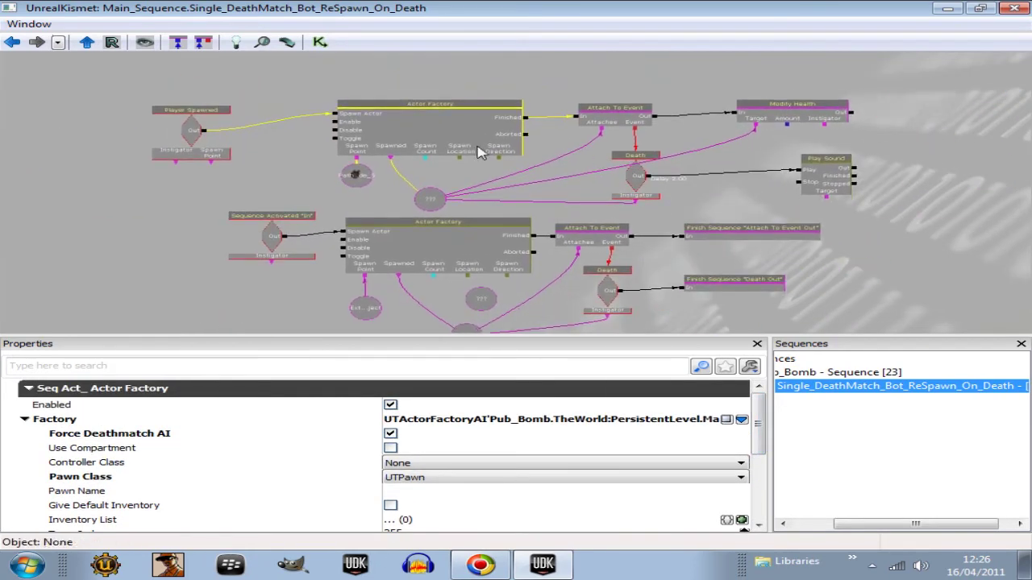
scroll(536, 145, up, 3)
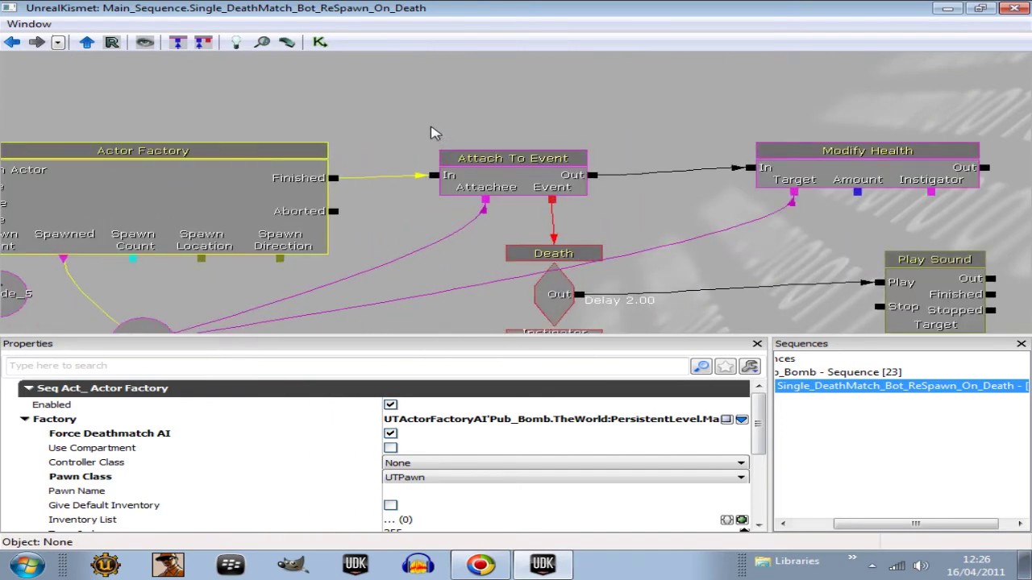
scroll(449, 186, up, 2)
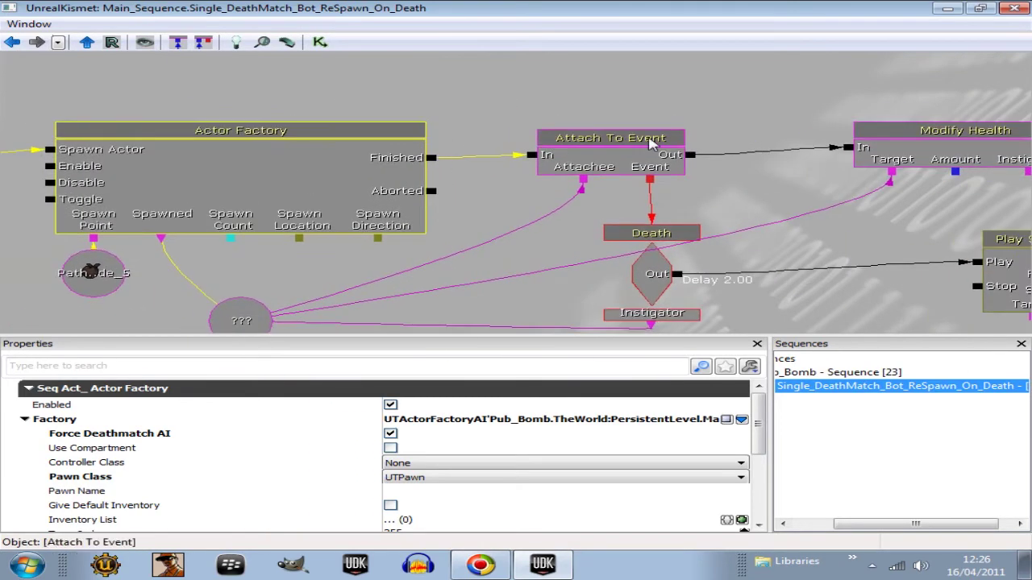
drag(654, 143, 573, 149)
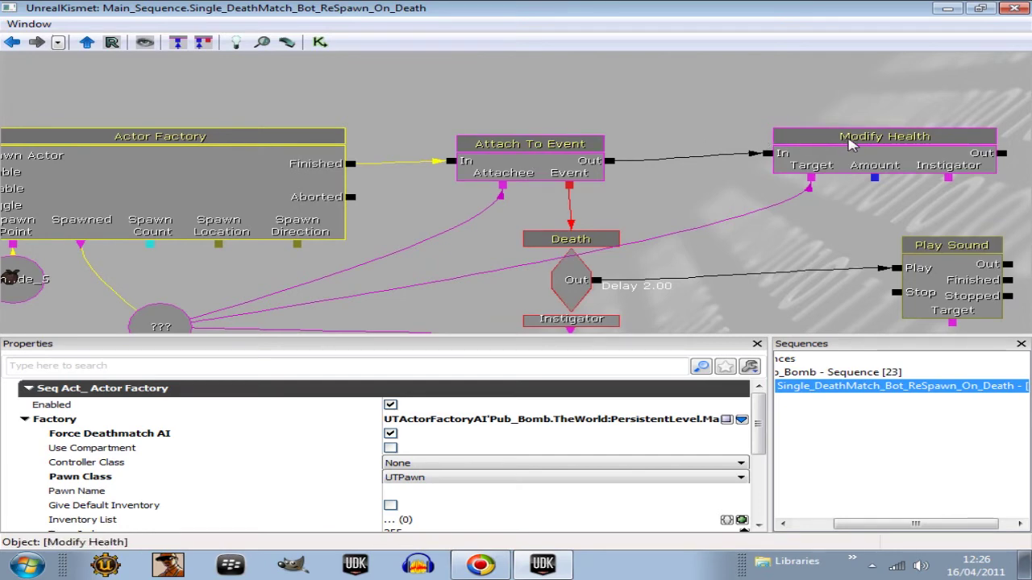
click(852, 143)
mouse_move(807, 185)
mouse_down()
mouse_move(951, 143)
mouse_move(876, 106)
mouse_up()
click(641, 201)
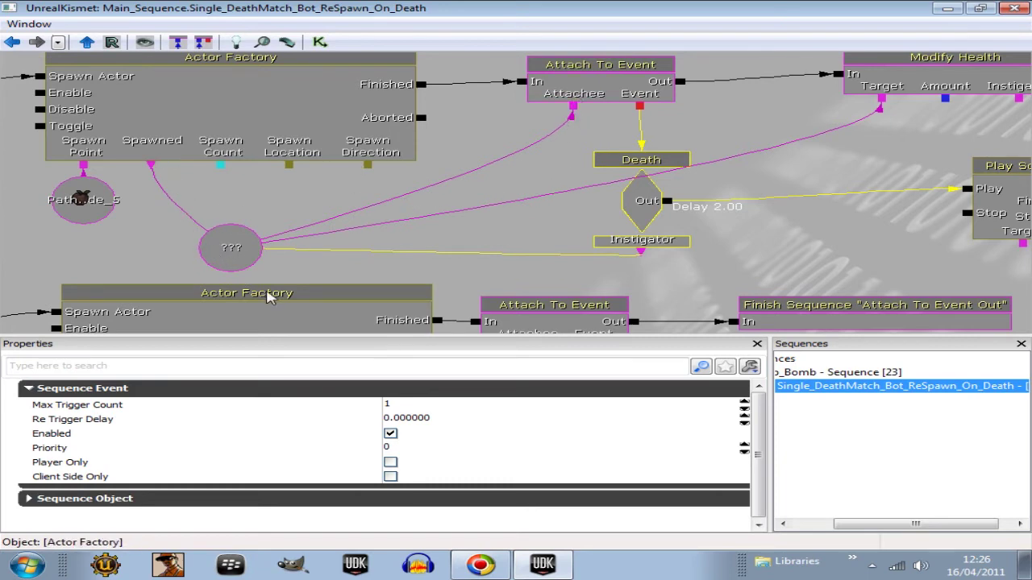
drag(581, 237, 429, 269)
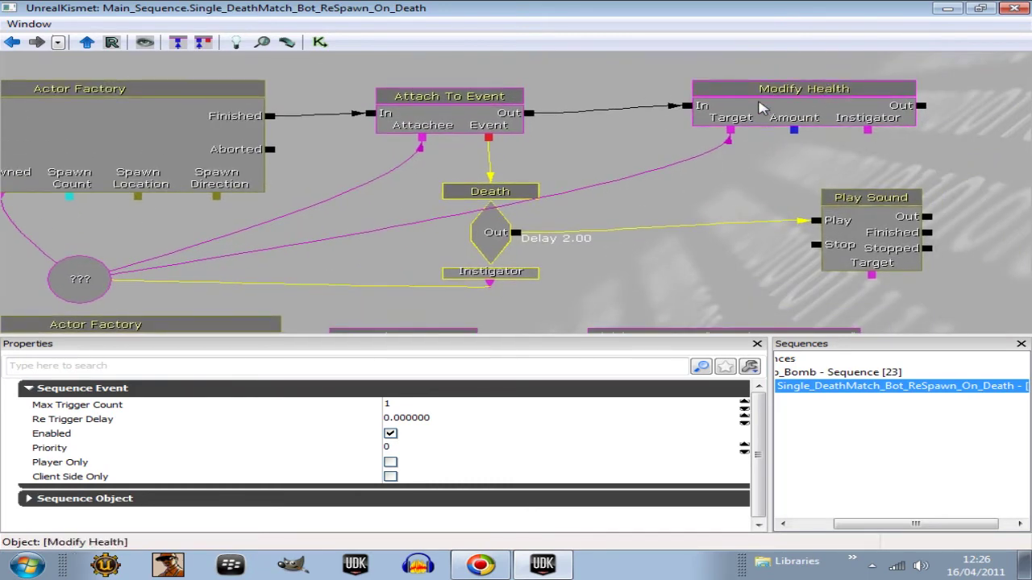
click(762, 107)
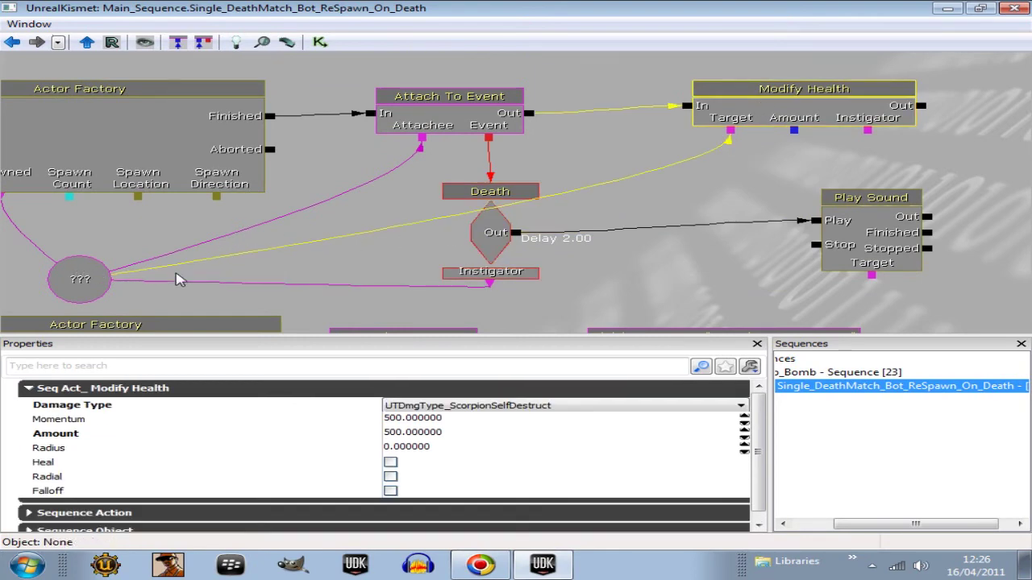
mouse_move(299, 269)
mouse_down()
mouse_move(472, 230)
mouse_move(271, 250)
mouse_up()
click(271, 240)
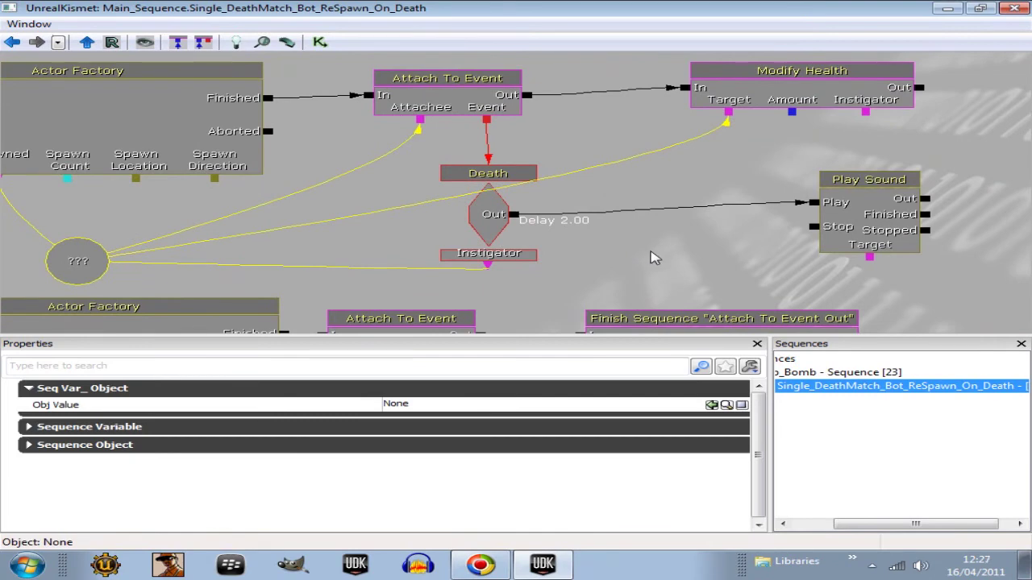
drag(665, 252, 904, 58)
Re-enter the bot respawn subsequence to view Attach To Event, Modify Health and Play Sound.
click(10, 42)
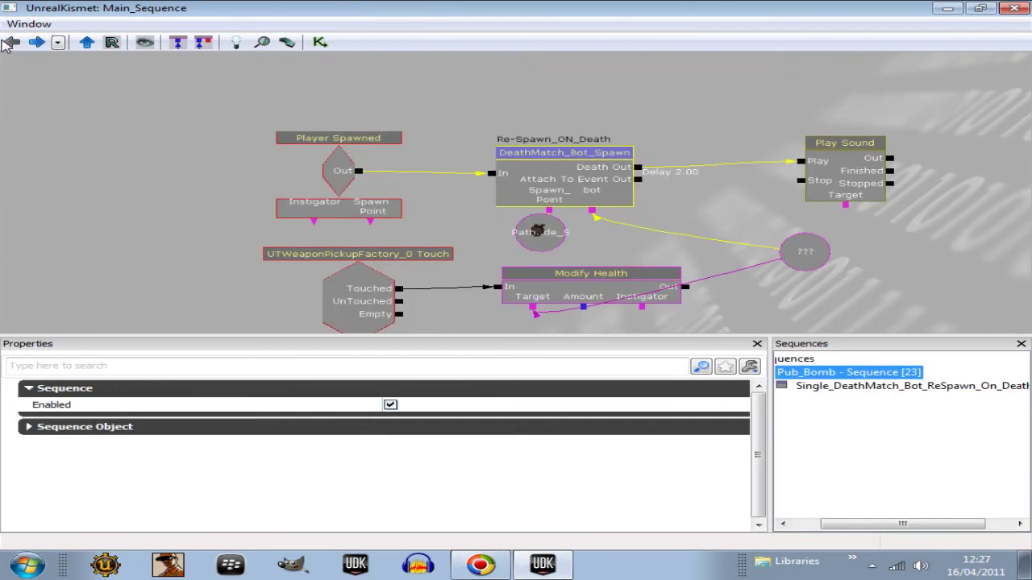
click(37, 42)
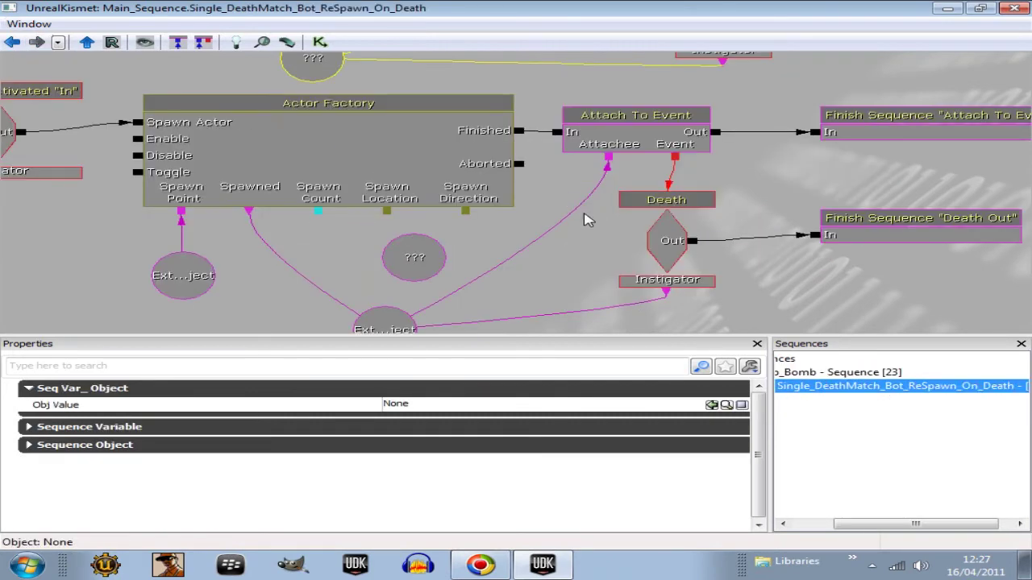
mouse_move(587, 221)
mouse_down()
mouse_move(415, 283)
mouse_move(742, 168)
mouse_move(641, 334)
mouse_move(537, 372)
mouse_move(580, 338)
mouse_up()
mouse_move(626, 277)
mouse_down()
mouse_move(434, 288)
mouse_move(656, 265)
mouse_move(806, 293)
mouse_move(631, 288)
mouse_move(857, 260)
mouse_move(636, 293)
mouse_up()
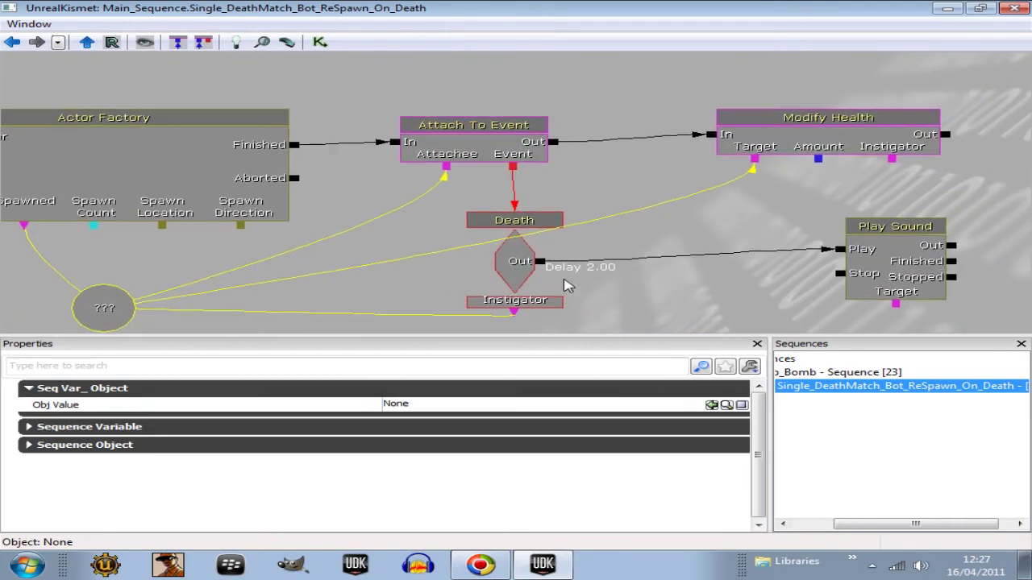
drag(430, 275, 489, 234)
Move the 500-damage Modify Health node up and right, then minimize Kismet.
click(11, 42)
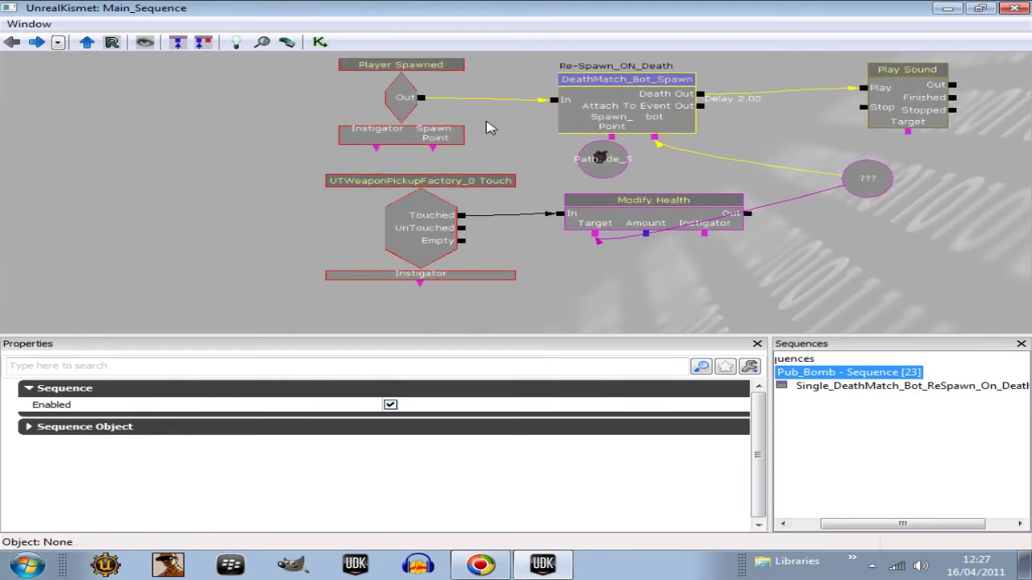
click(37, 42)
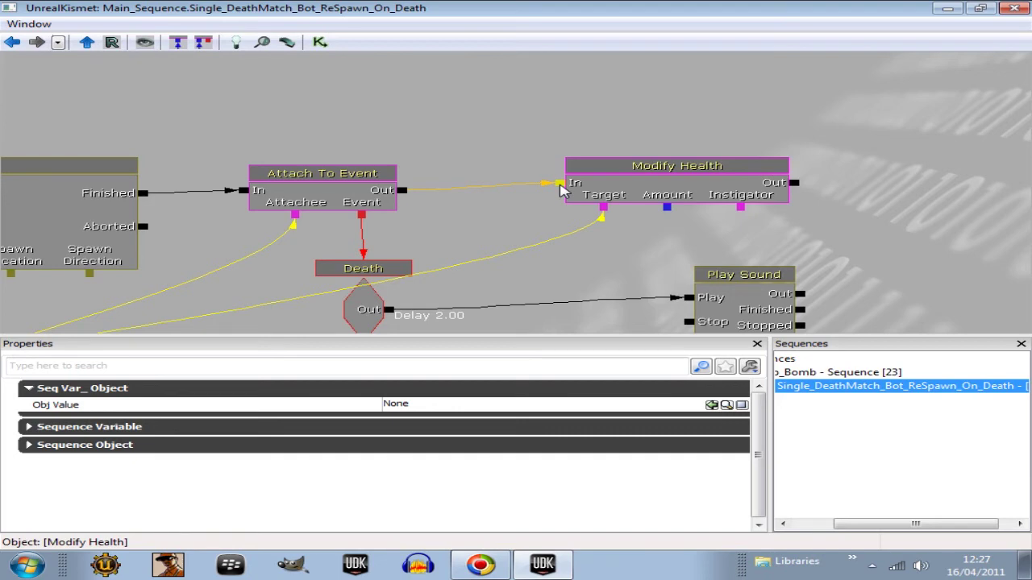
drag(530, 196, 657, 185)
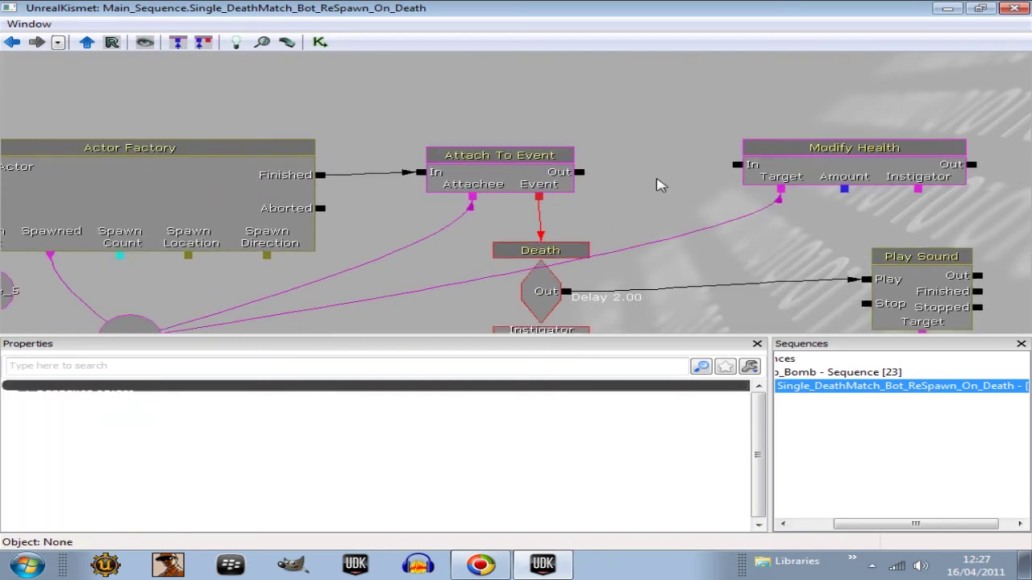
click(806, 159)
mouse_move(806, 159)
ctrl+mouse_down()
mouse_move(870, 110)
mouse_move(701, 168)
ctrl+mouse_up()
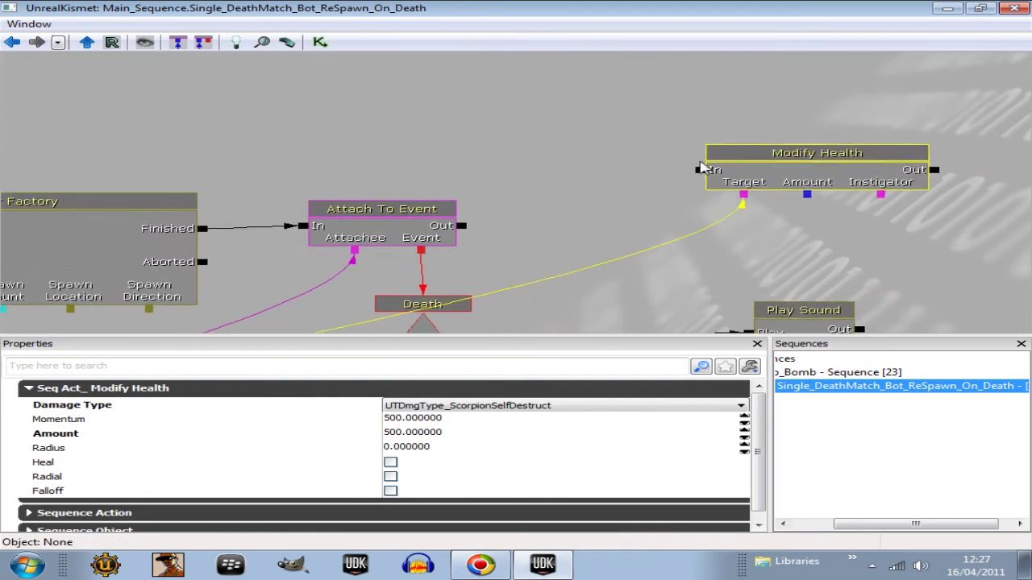
click(948, 8)
Fly the perspective view around the pub to face the bar's doorway in the brick wall.
mouse_move(428, 500)
mouse_down()
mouse_move(545, 479)
mouse_move(548, 313)
mouse_move(78, 374)
mouse_move(537, 443)
mouse_move(80, 441)
mouse_move(548, 538)
mouse_move(546, 383)
mouse_move(518, 508)
mouse_move(403, 451)
mouse_move(77, 326)
mouse_move(266, 427)
mouse_move(427, 495)
mouse_up()
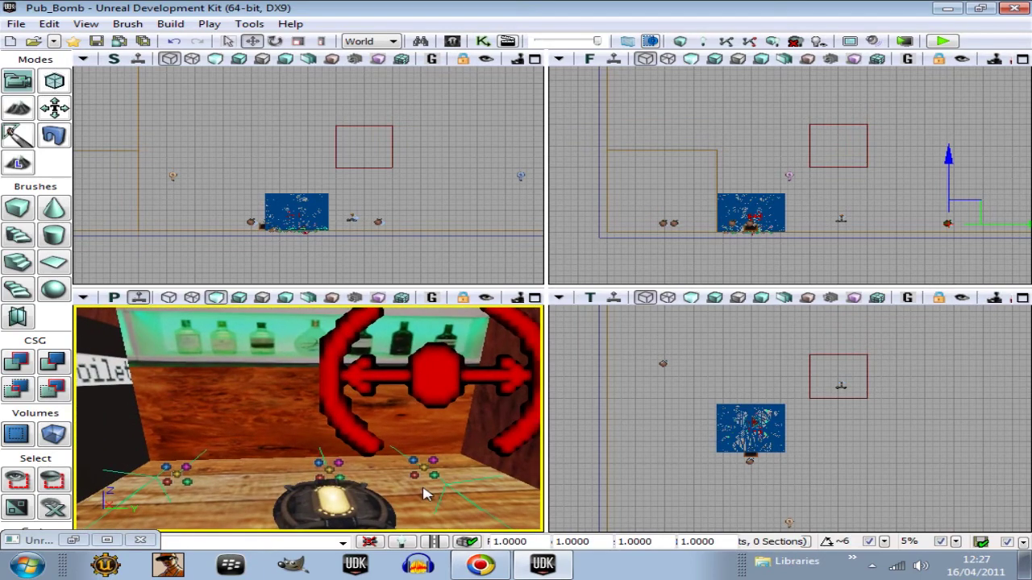
mouse_move(238, 514)
mouse_down()
mouse_move(237, 484)
mouse_move(265, 537)
mouse_move(280, 538)
mouse_move(283, 502)
mouse_move(288, 539)
mouse_move(236, 514)
mouse_up()
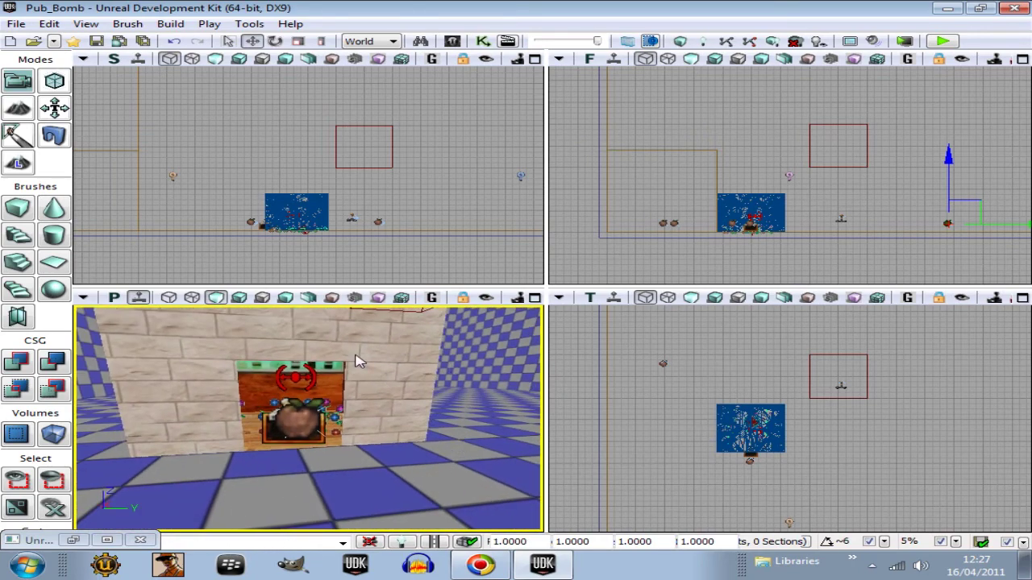
drag(337, 505, 549, 507)
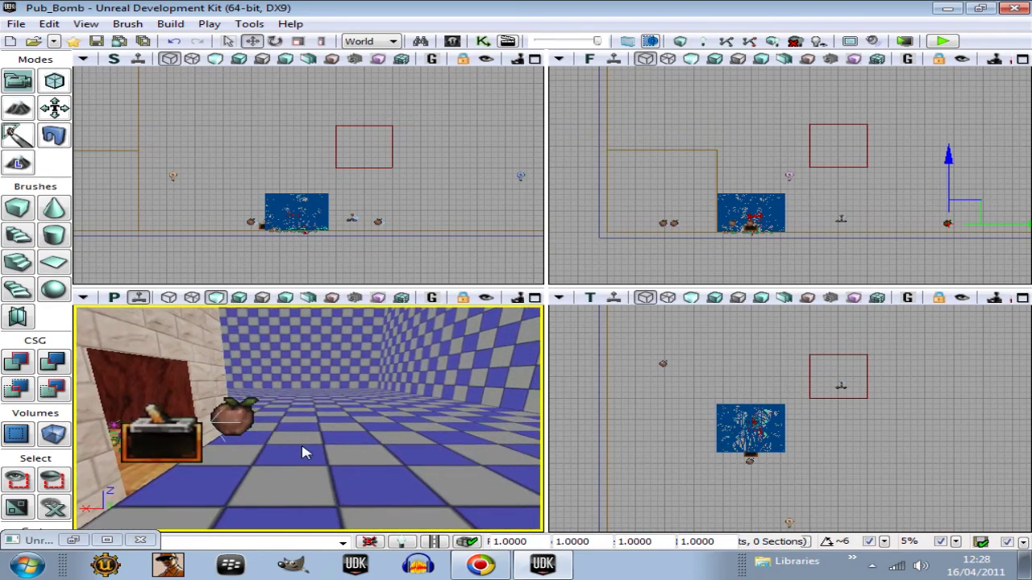
mouse_move(320, 457)
mouse_down()
mouse_move(205, 345)
mouse_move(194, 314)
mouse_move(149, 326)
mouse_move(91, 374)
mouse_move(201, 339)
mouse_move(333, 458)
mouse_up()
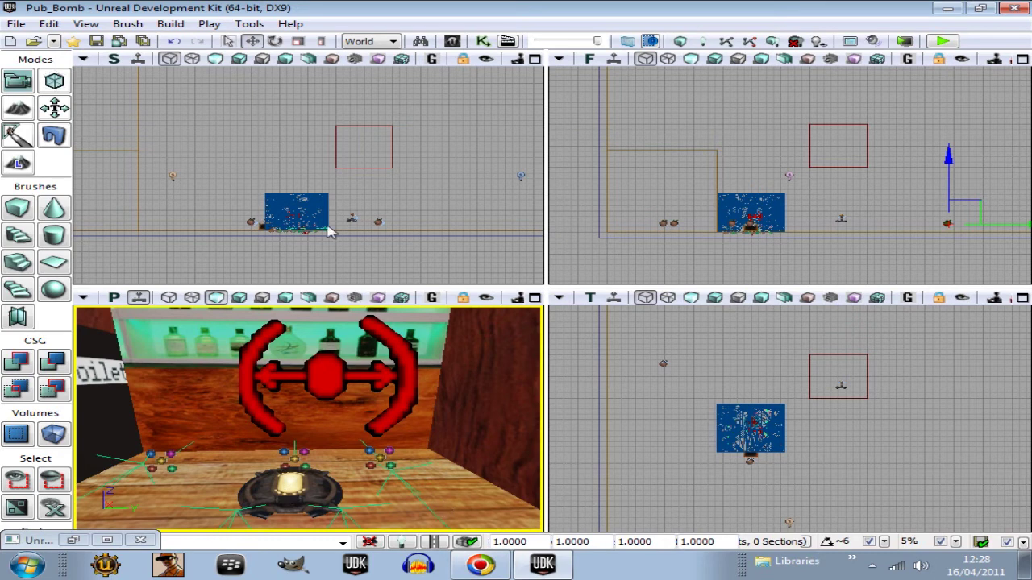
Select UTWeaponPickupFactory under Pickups > Weapon in Actor Classes, then right-click the bar counter.
click(453, 41)
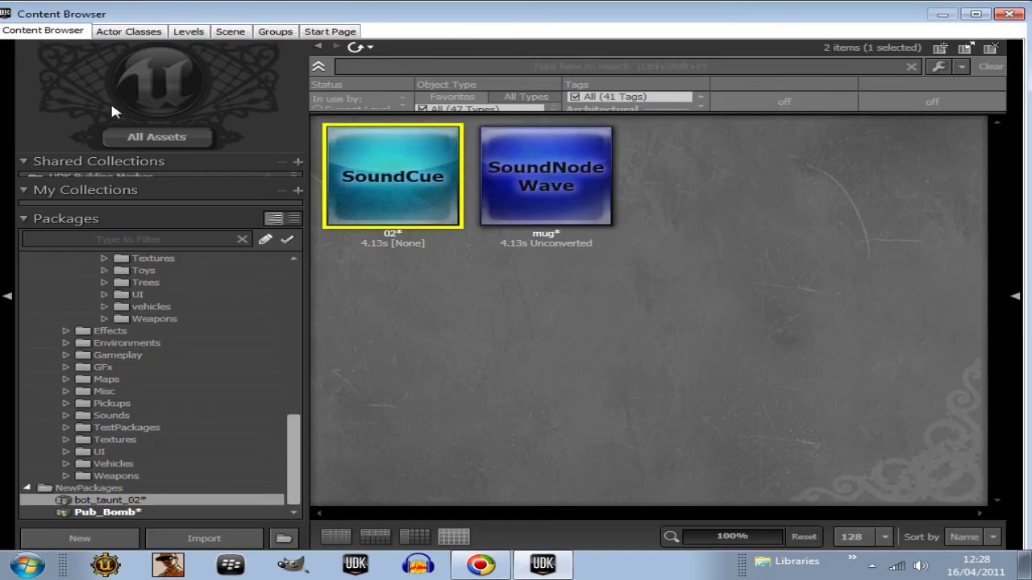
click(121, 32)
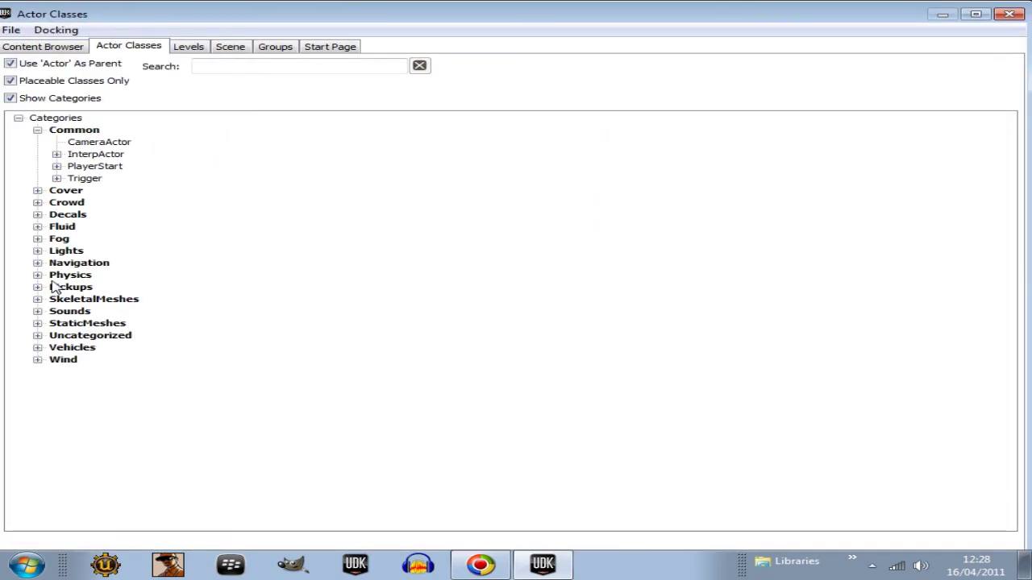
click(37, 287)
click(56, 348)
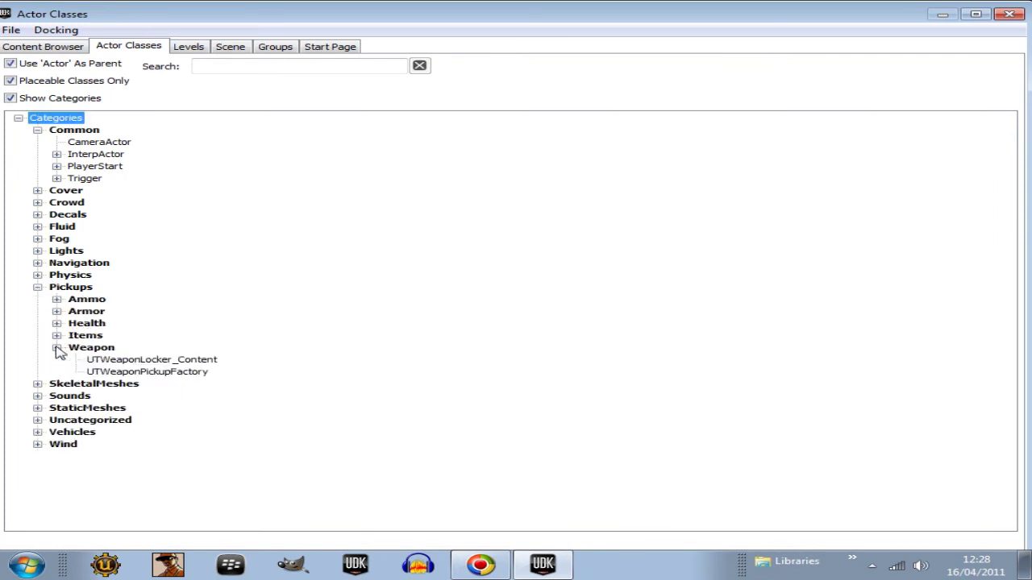
click(93, 372)
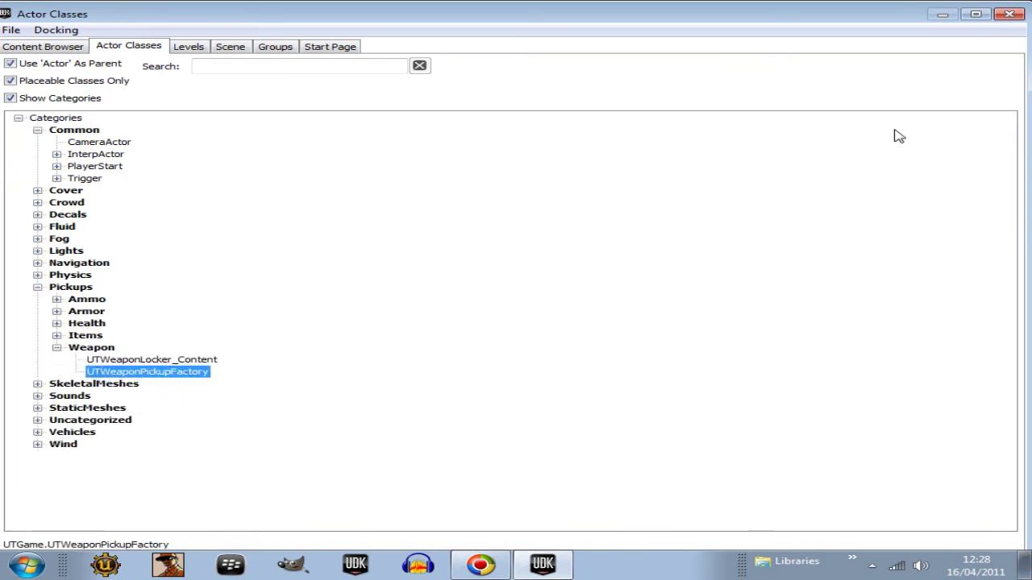
click(1008, 15)
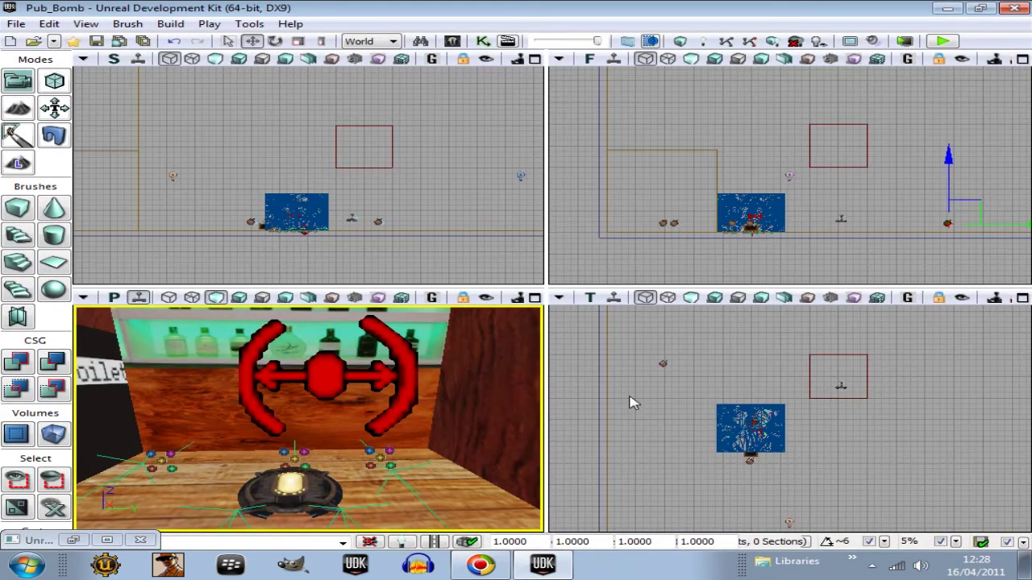
click(395, 506)
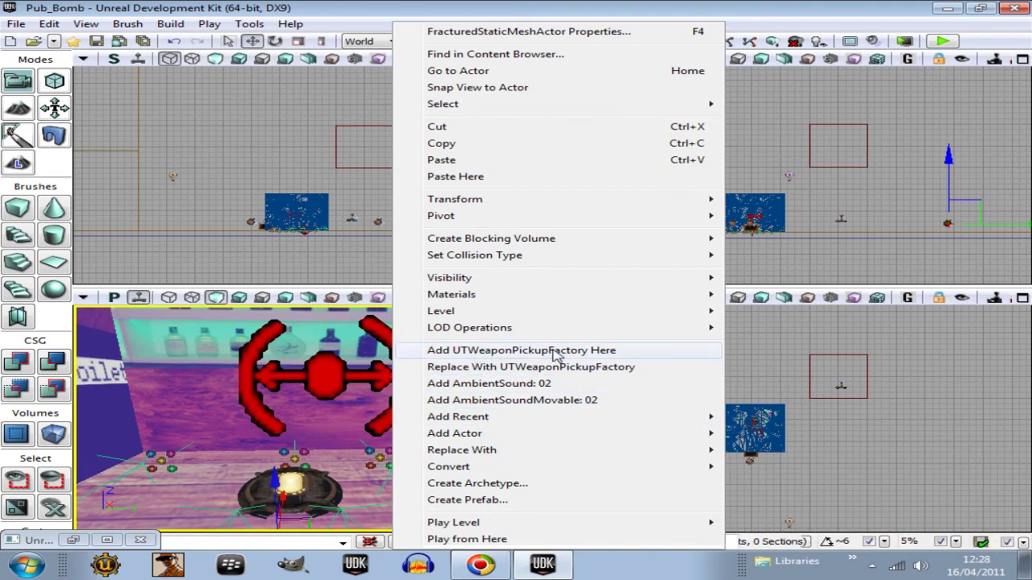
Place a UTWeaponPickupFactory on the bar with pickup class UTWeap_RocketLauncher_Content.
click(267, 496)
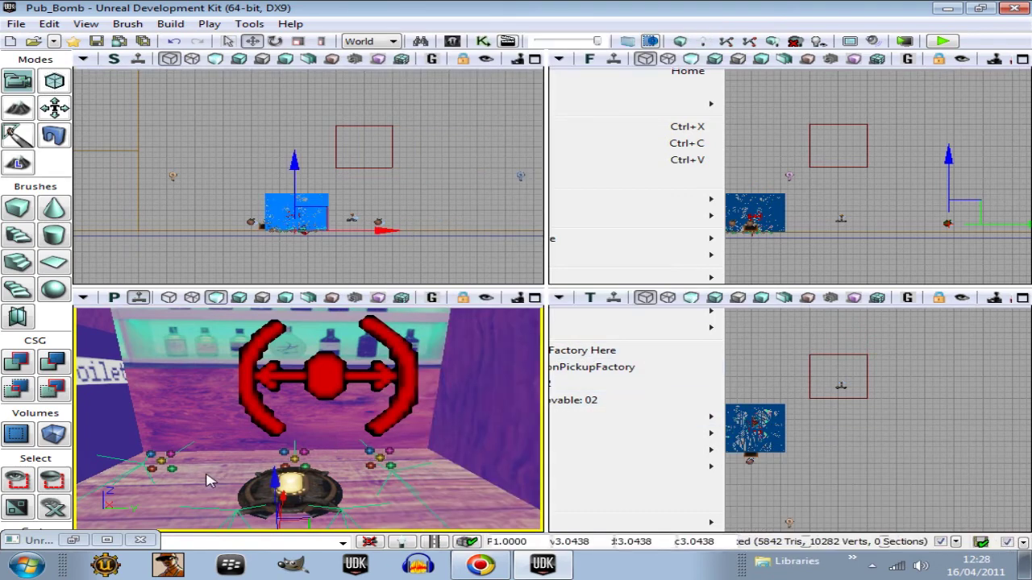
double_click(269, 493)
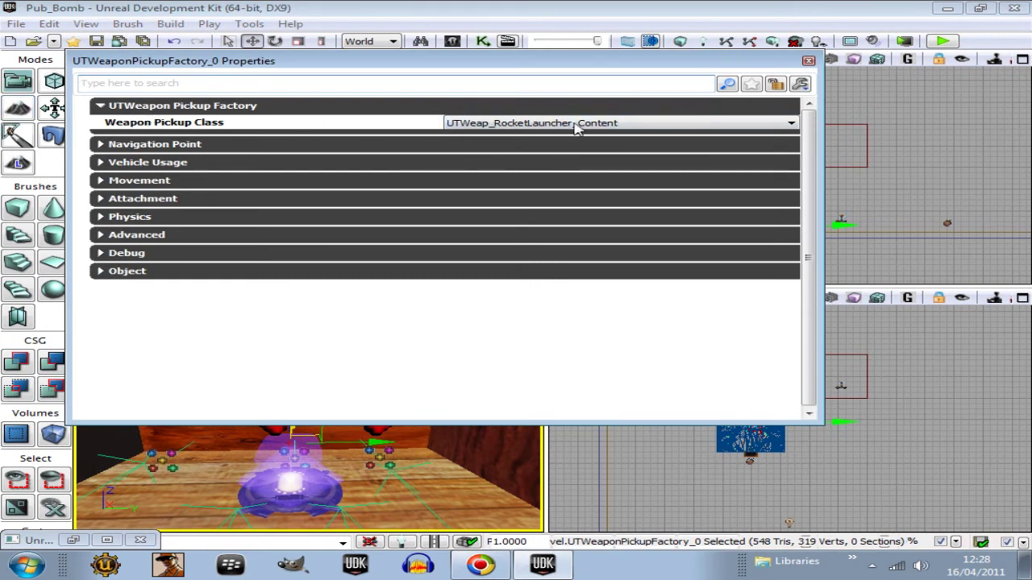
click(790, 125)
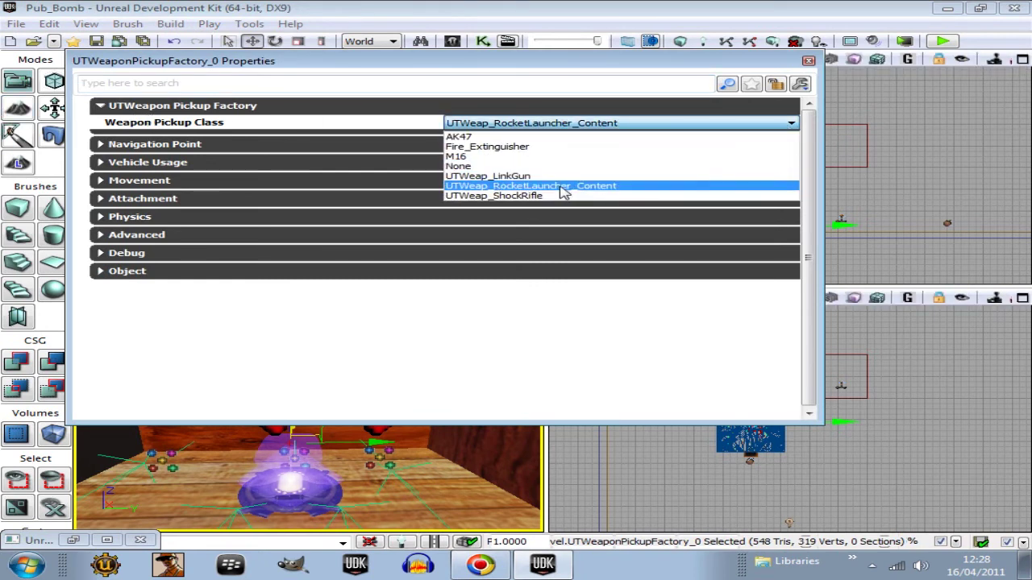
click(808, 66)
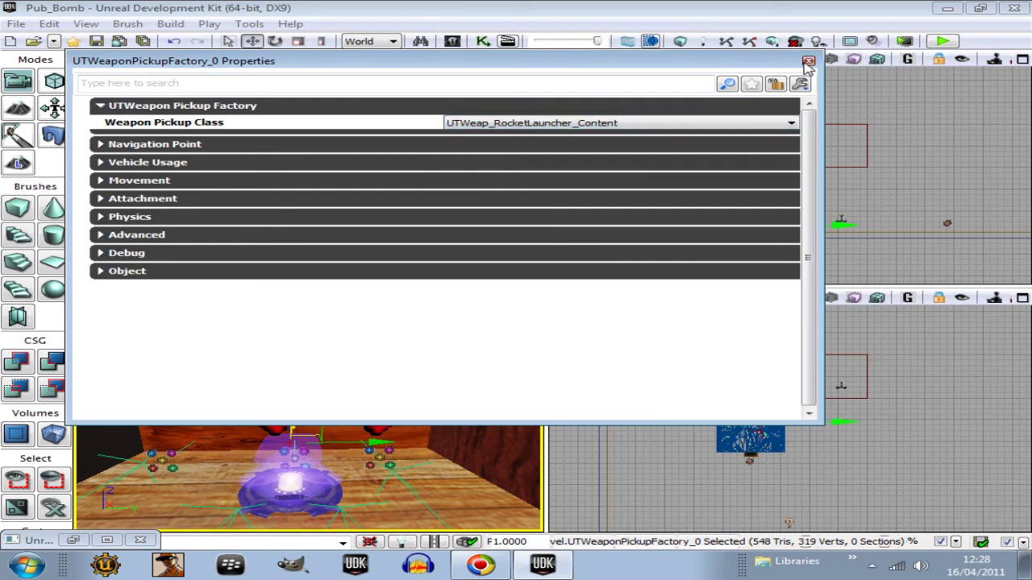
click(807, 62)
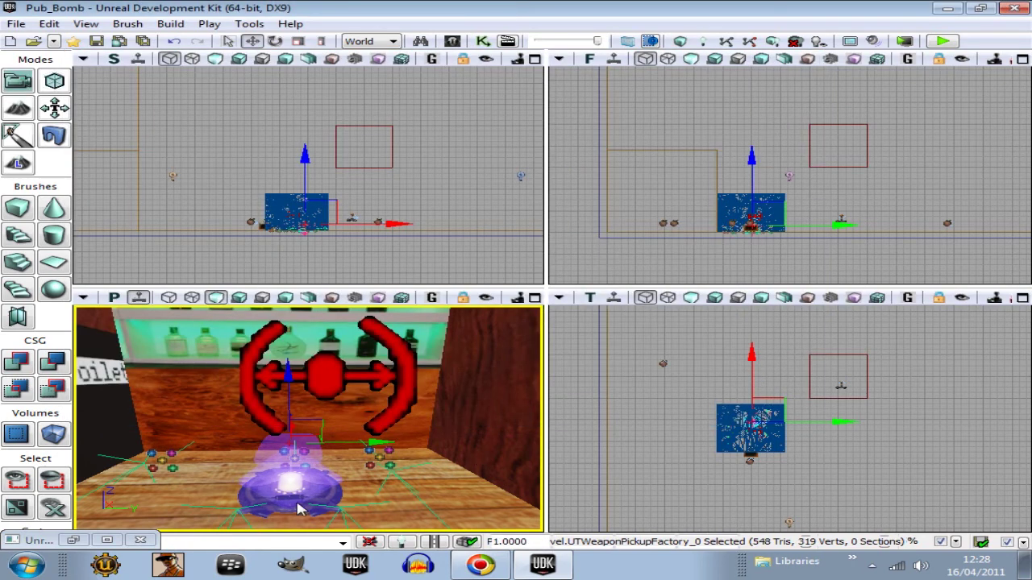
Add a UTWeaponPickupFactory_0 Touch event and link its Touched output to Modify Health's In.
click(105, 541)
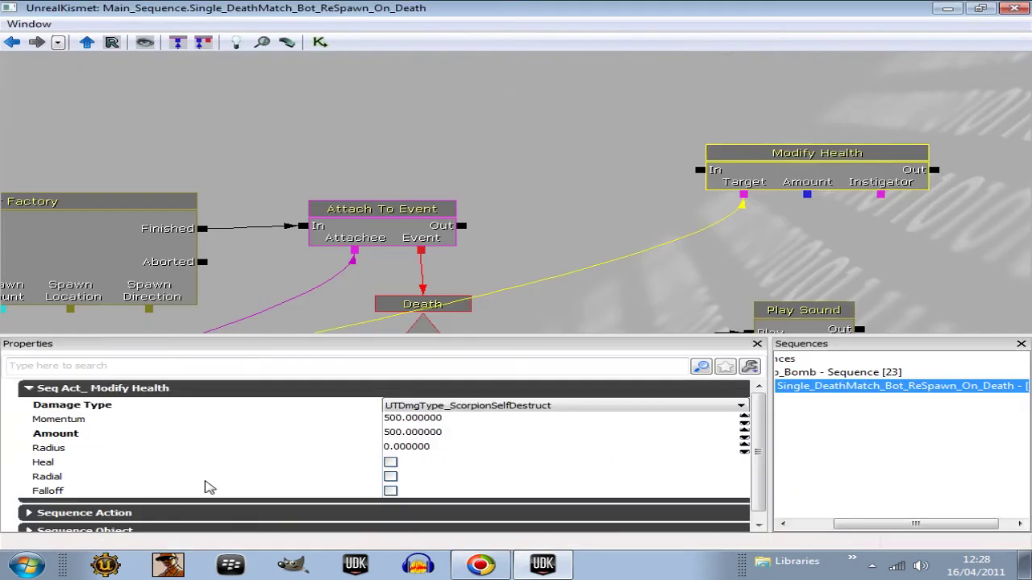
drag(772, 238, 661, 248)
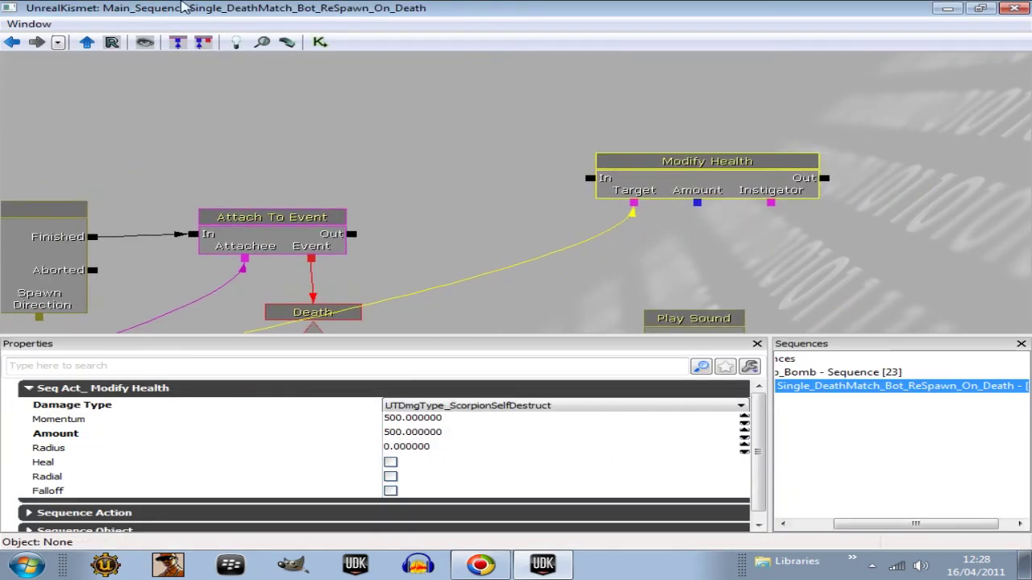
right_click(395, 121)
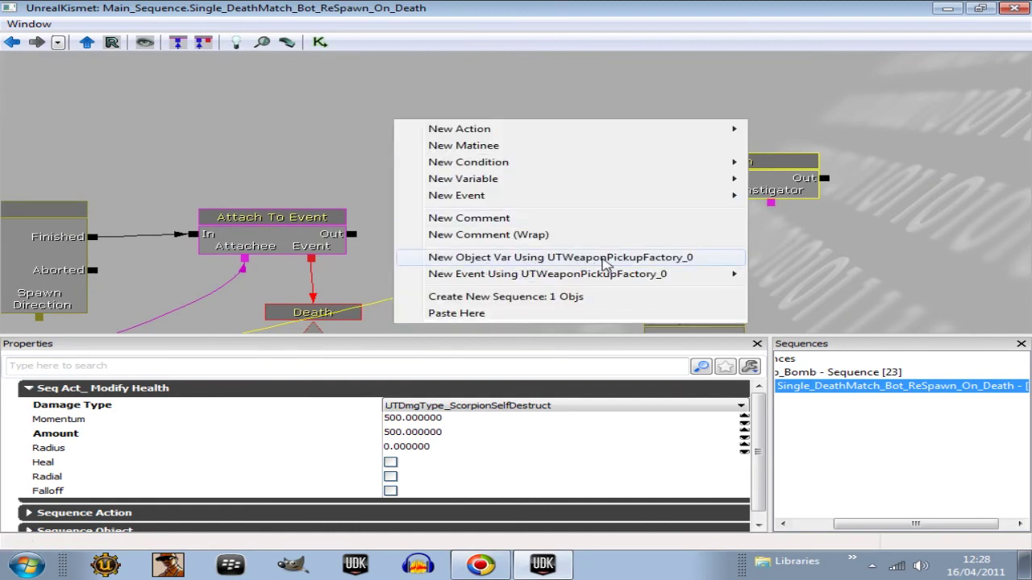
mouse_move(555, 278)
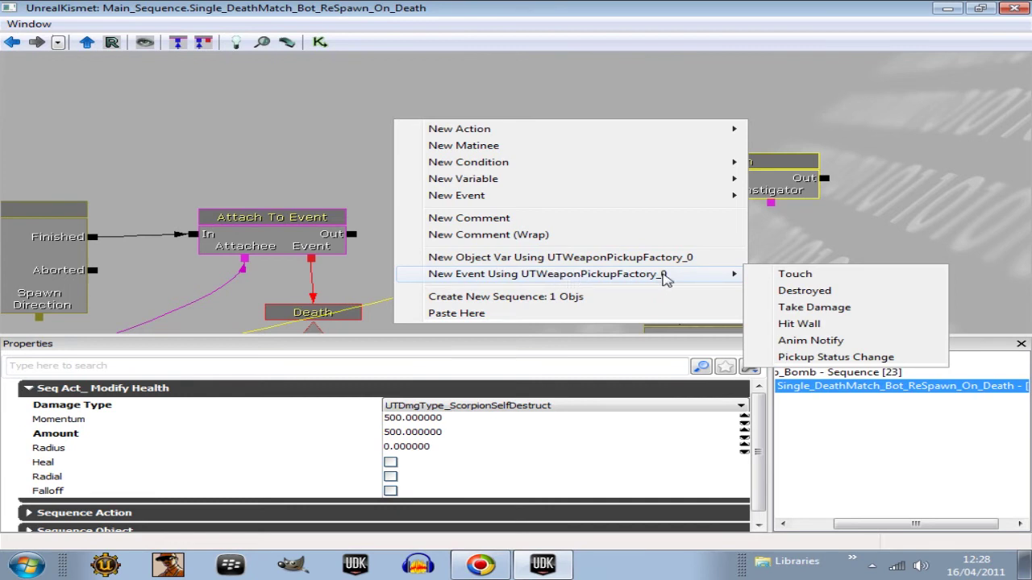
click(801, 275)
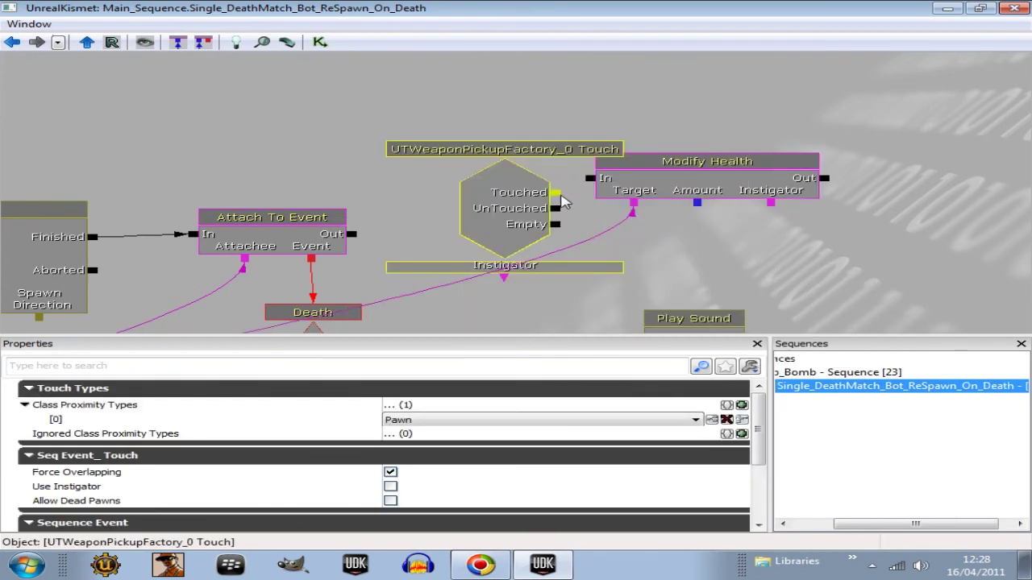
drag(556, 191, 588, 179)
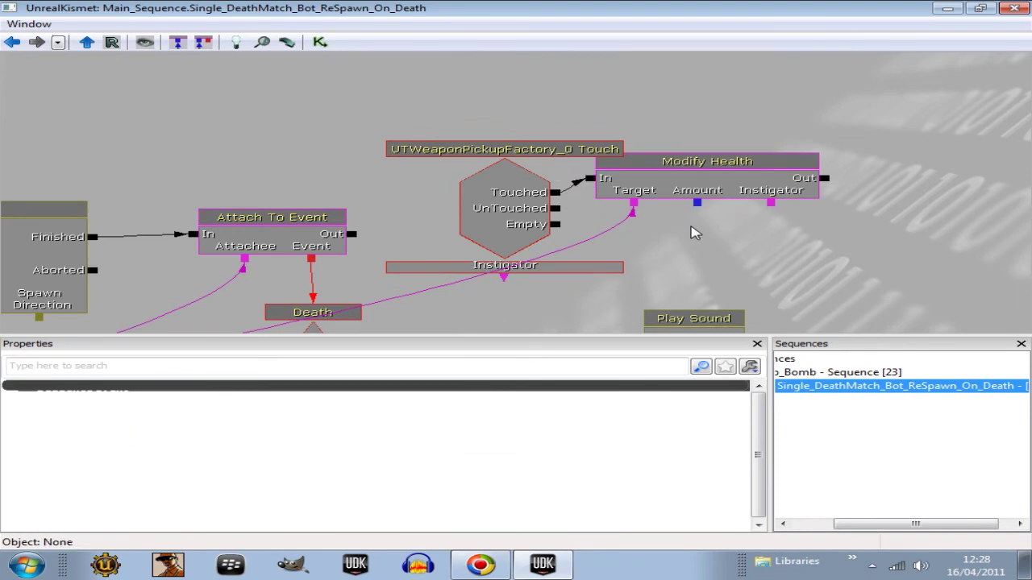
drag(717, 204, 841, 107)
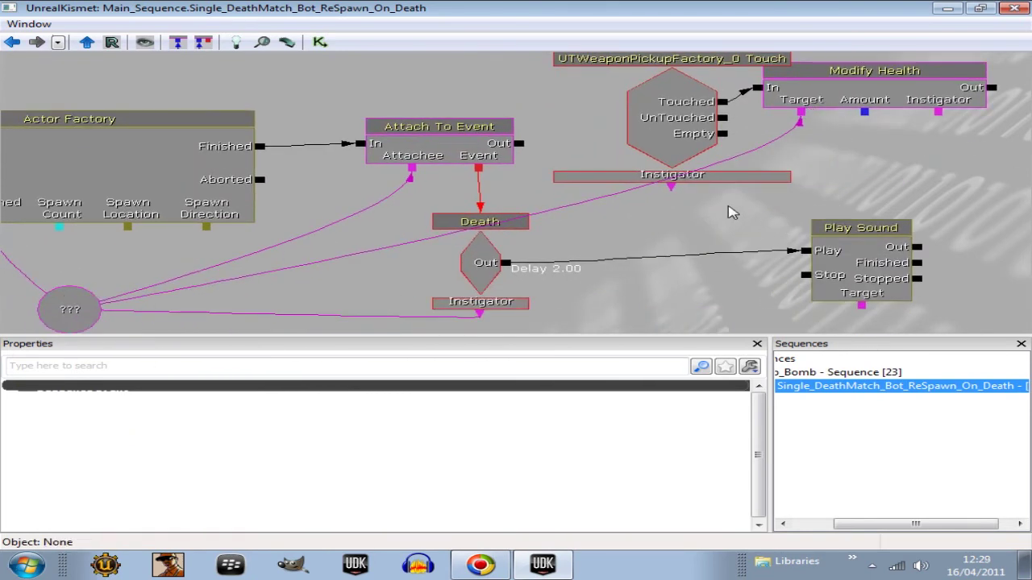
Delete the spawn, touch, damage and sound nodes from the subsequence.
drag(728, 212, 668, 272)
scroll(580, 224, down, 5)
drag(454, 288, 661, 182)
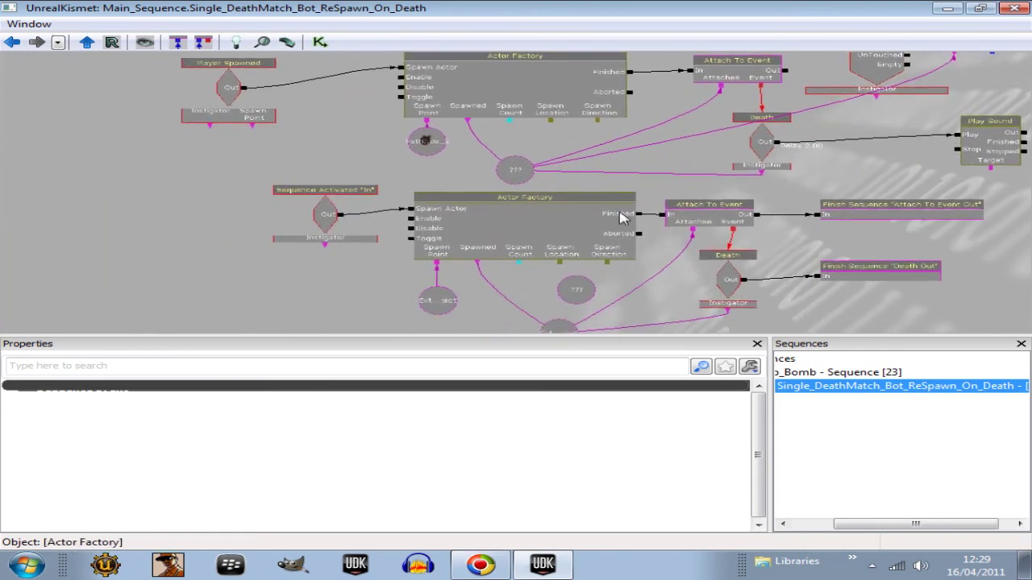
mouse_move(636, 226)
mouse_down()
mouse_move(613, 207)
mouse_move(585, 307)
mouse_move(253, 161)
mouse_up()
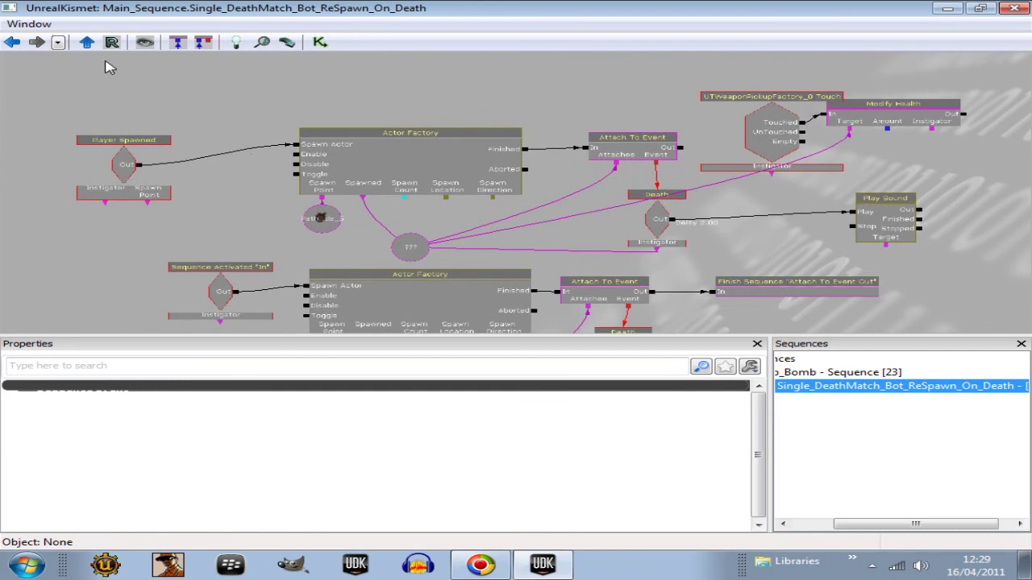
ctrl+alt+drag(109, 67, 919, 256)
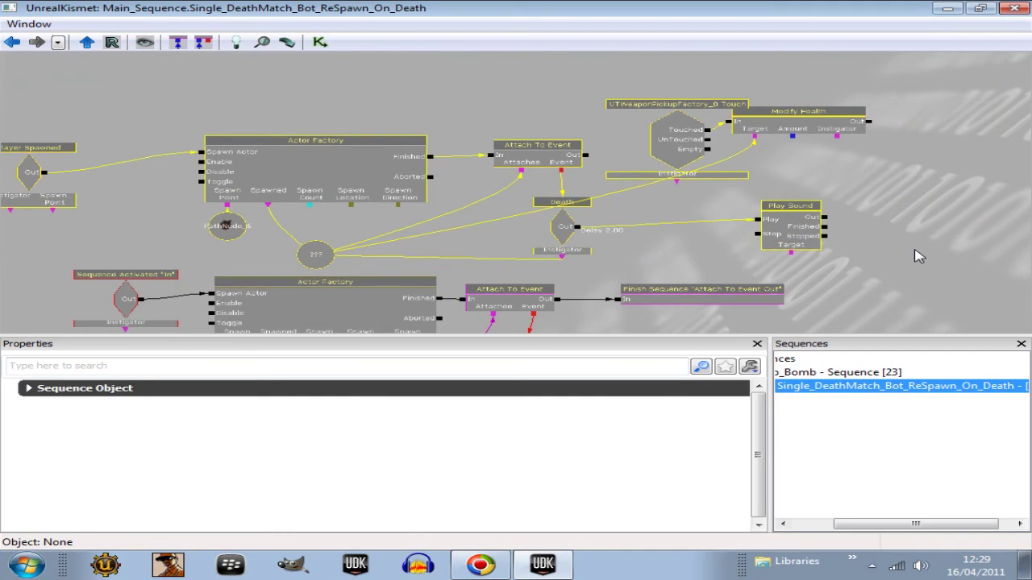
key(Delete)
drag(892, 191, 749, 59)
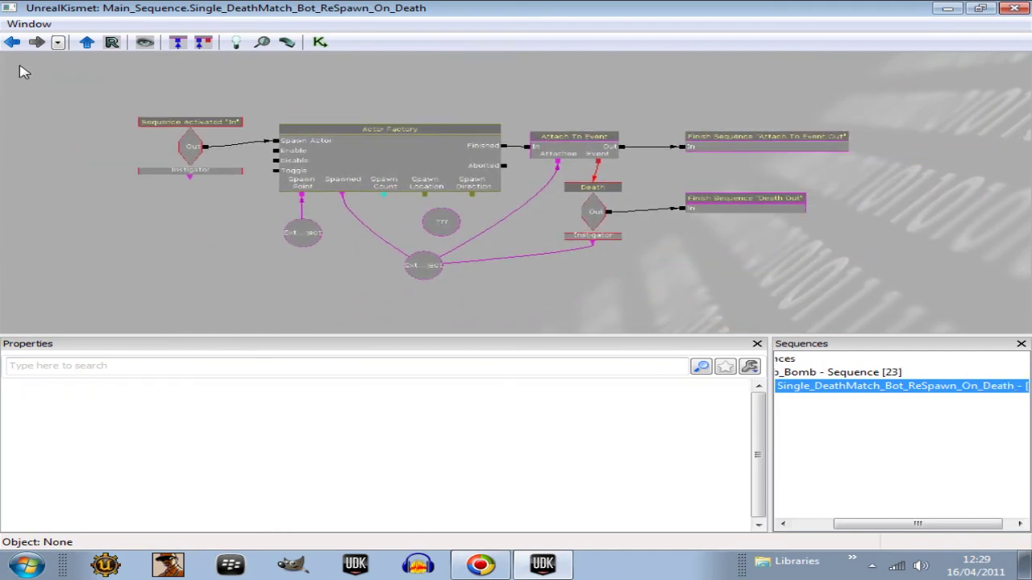
Back in Main_Sequence, connect Play Sound's Target to the ??? object variable.
click(12, 42)
drag(903, 276, 851, 196)
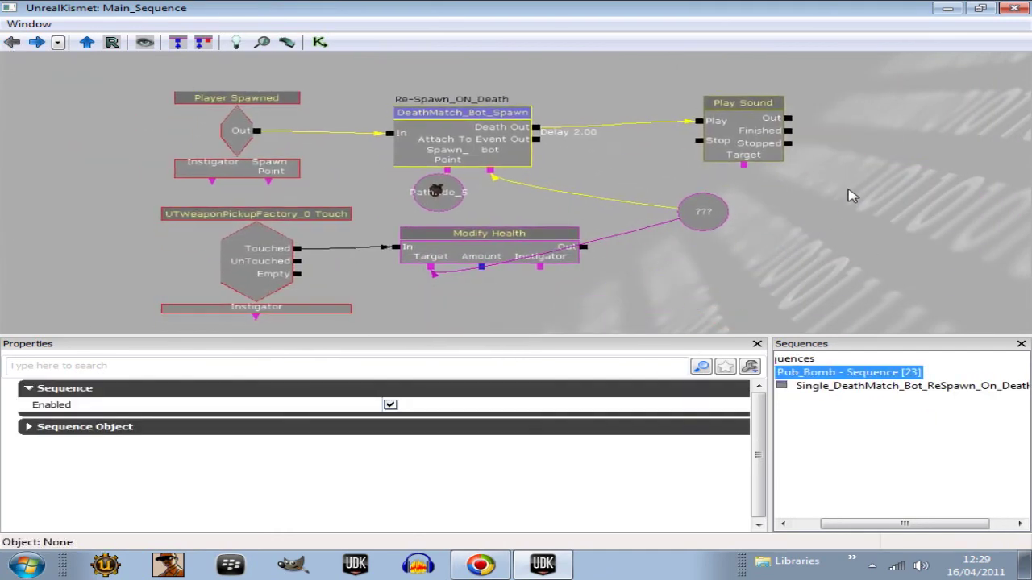
click(748, 142)
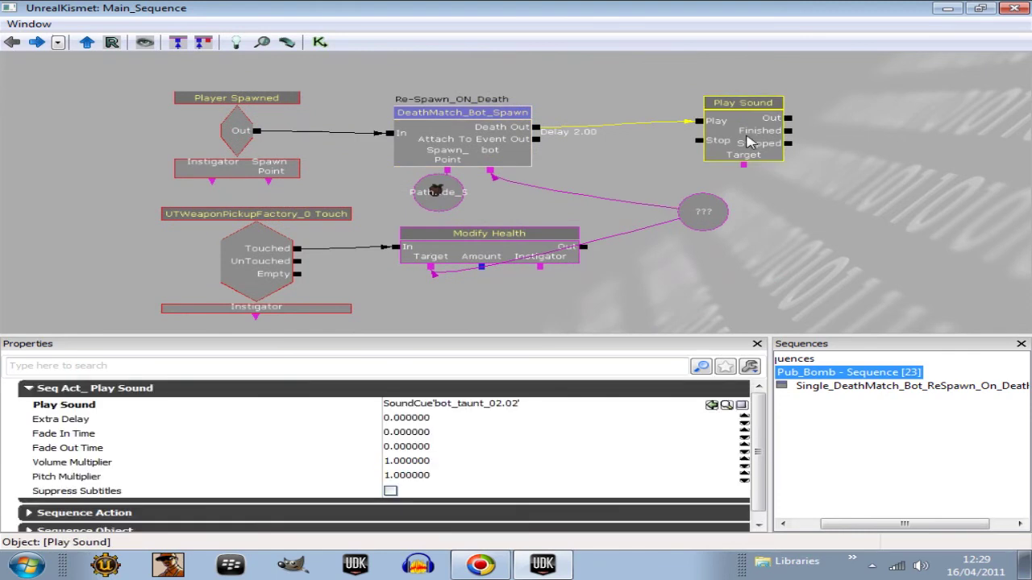
mouse_move(651, 142)
mouse_down()
mouse_move(691, 161)
mouse_move(655, 128)
mouse_up()
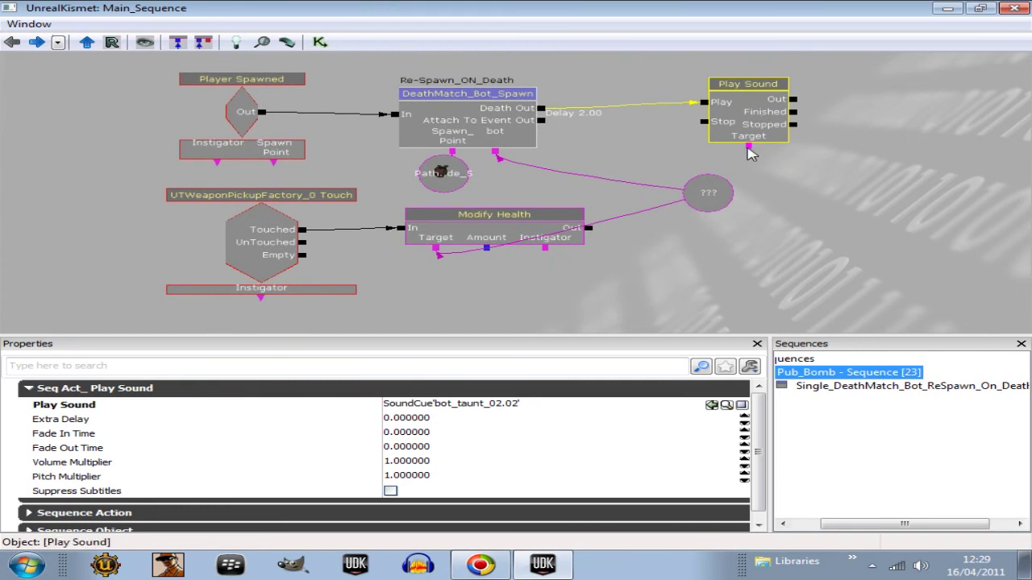
drag(749, 147, 710, 191)
drag(781, 205, 695, 247)
Play-test Pub_Bomb from the perspective view, blowing up the crate, then end the session.
click(950, 10)
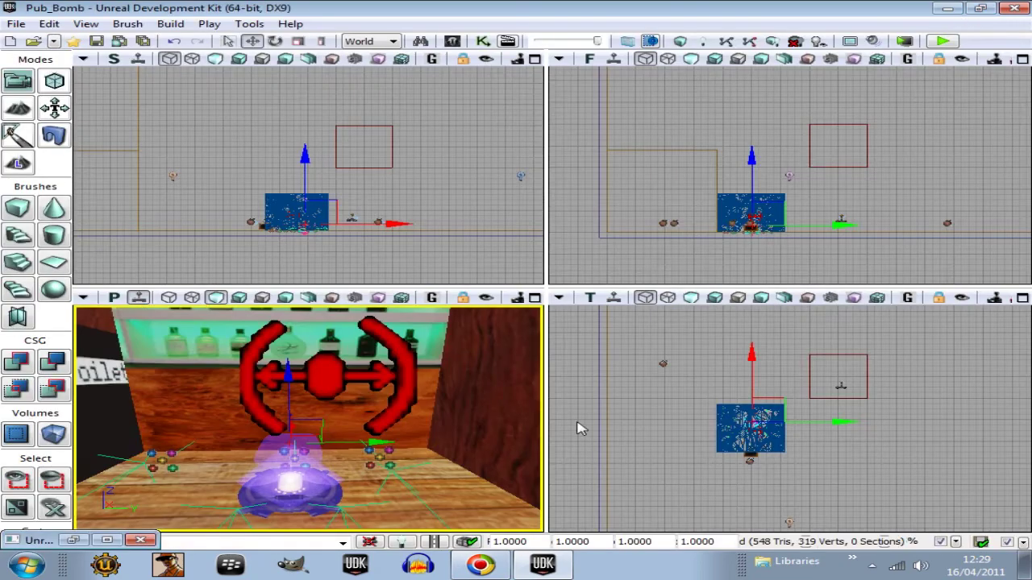
drag(508, 465, 100, 348)
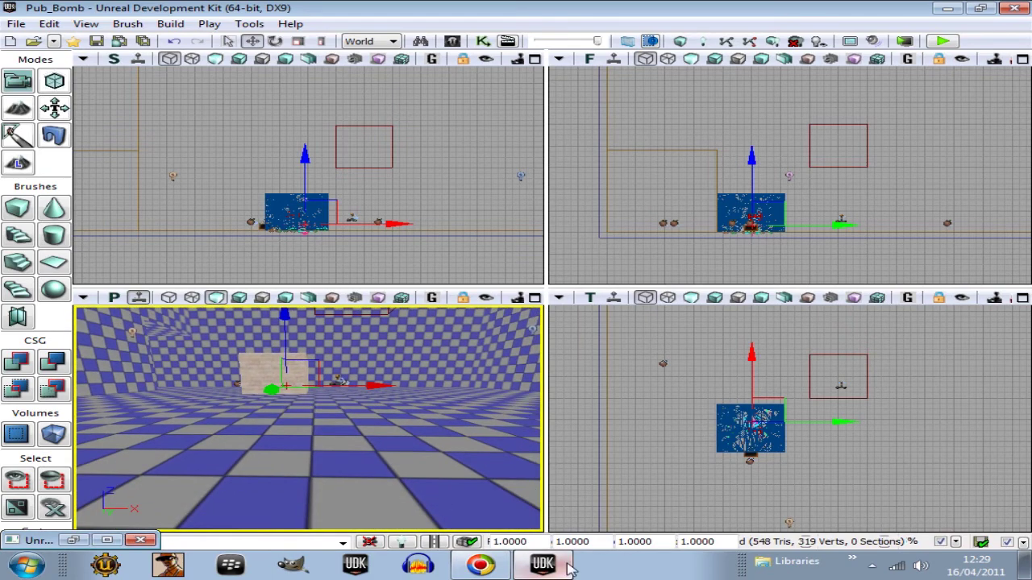
right_click(272, 487)
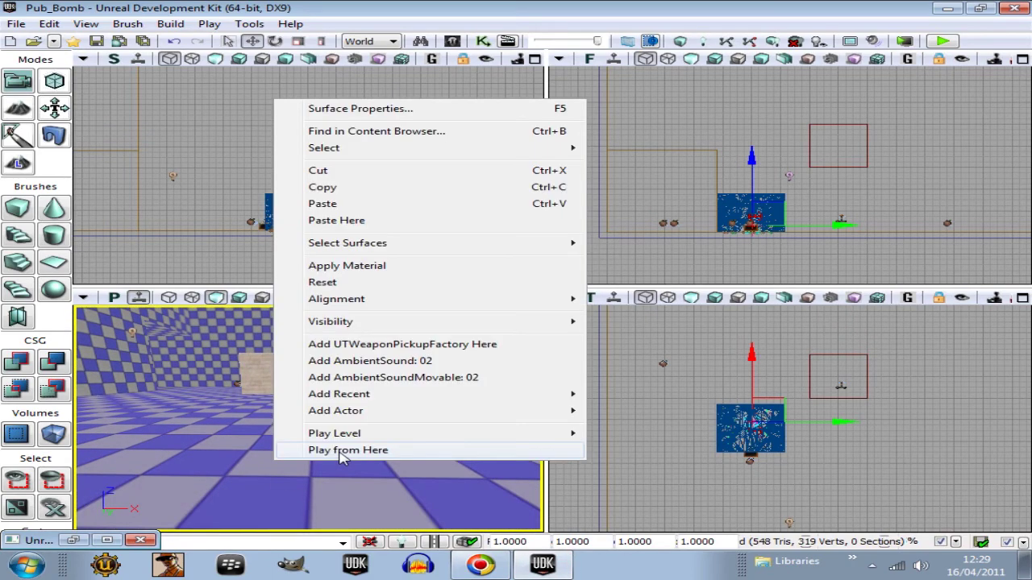
click(339, 448)
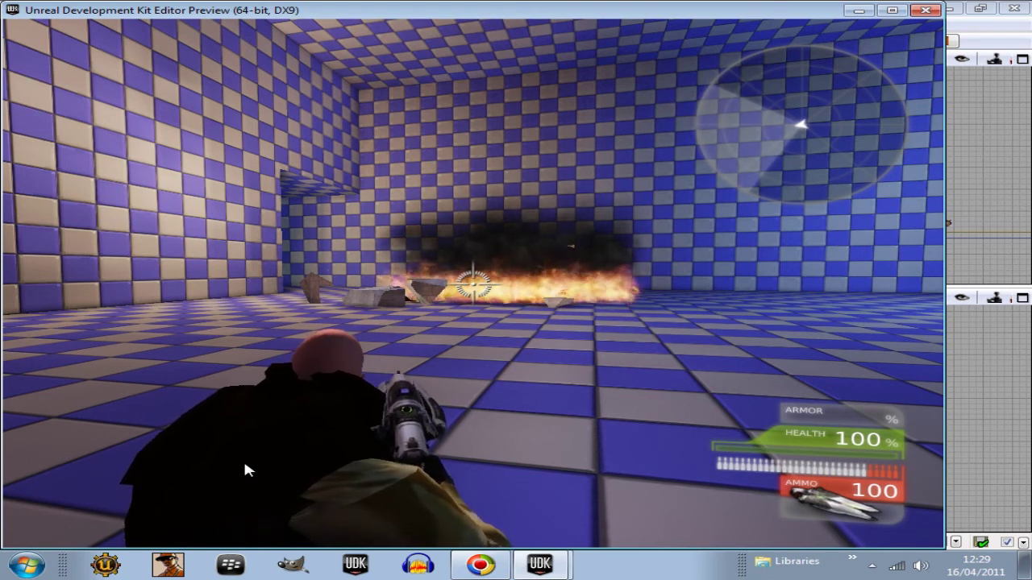
key(Escape)
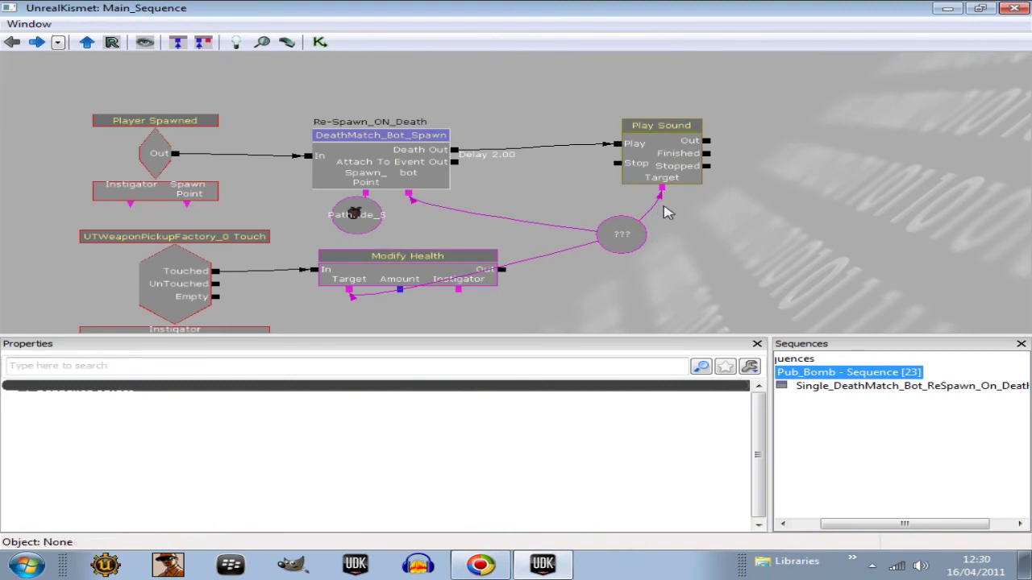
Break Play Sound Target's link to ??? and move ??? closer to Modify Health.
right_click(661, 191)
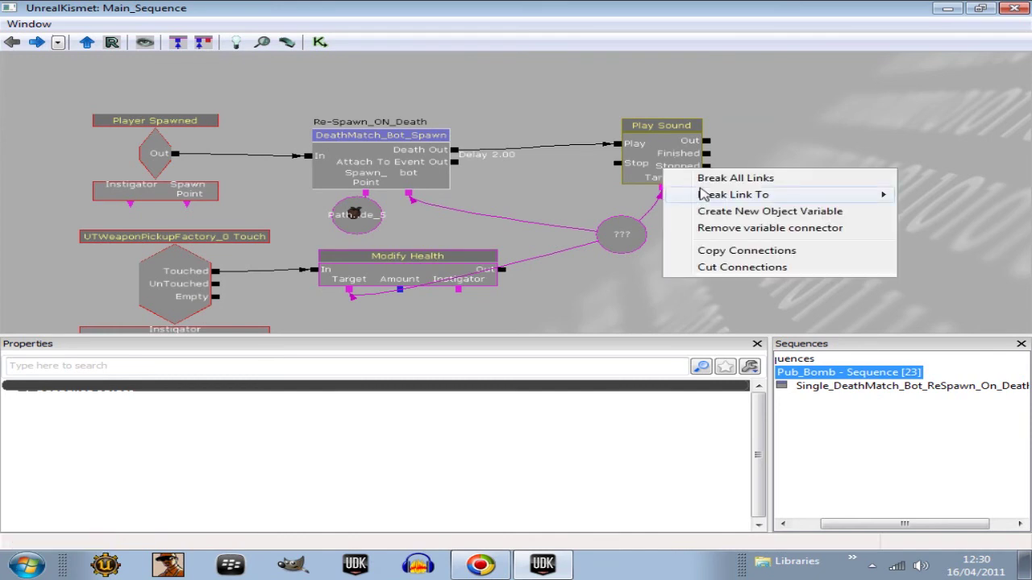
mouse_move(702, 203)
click(533, 200)
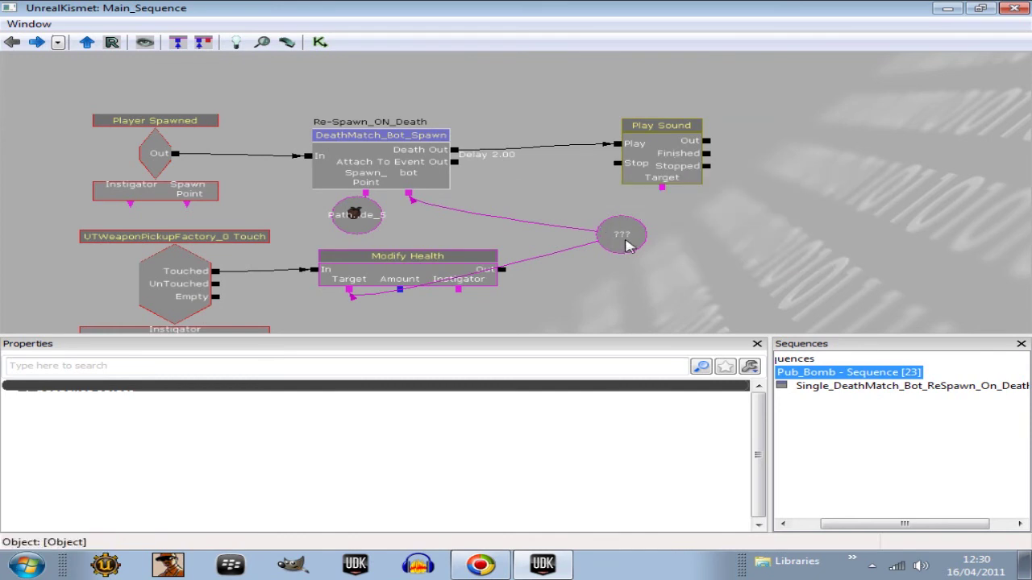
ctrl+drag(621, 235, 499, 226)
right_click(660, 192)
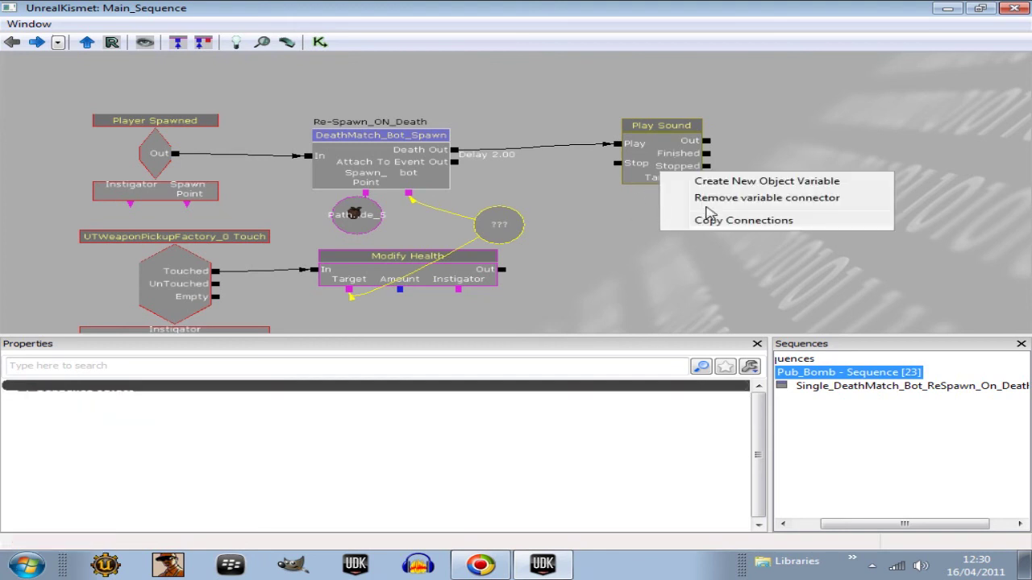
click(651, 196)
drag(652, 196, 689, 206)
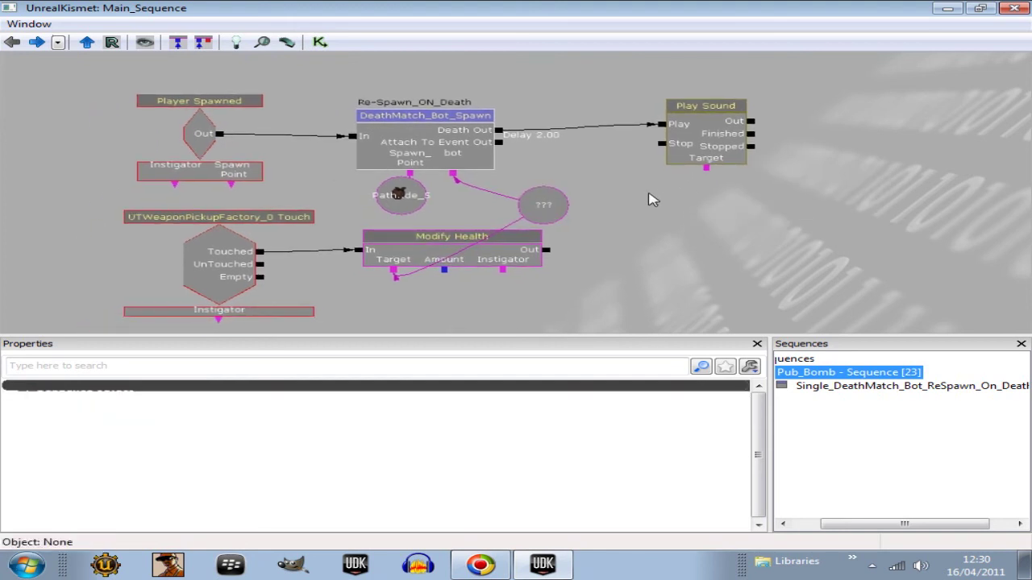
right_click(707, 178)
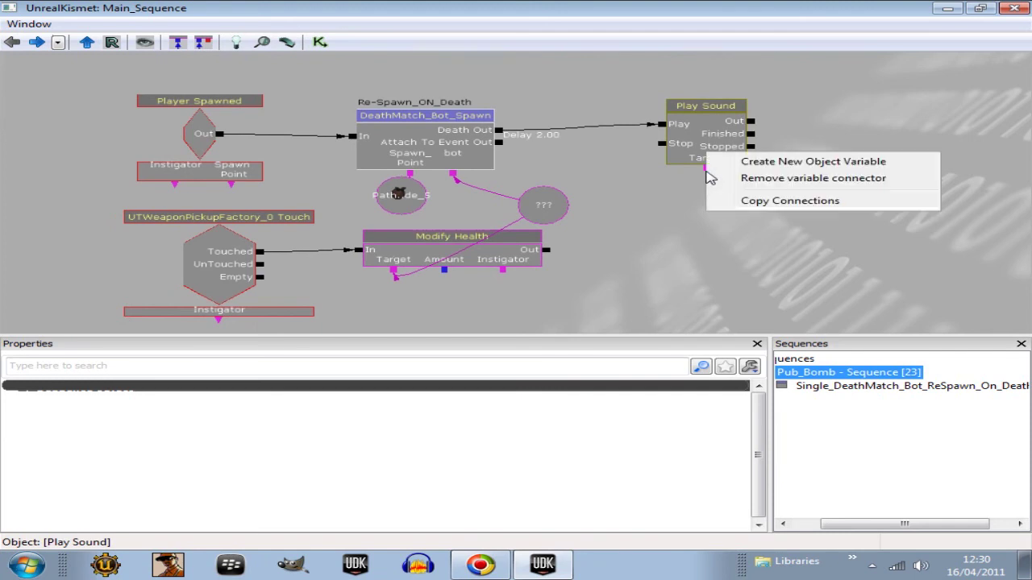
click(698, 201)
Add a Player variable with All Players off (Player 0) and link Play Sound's Target to it.
right_click(697, 182)
mouse_move(779, 244)
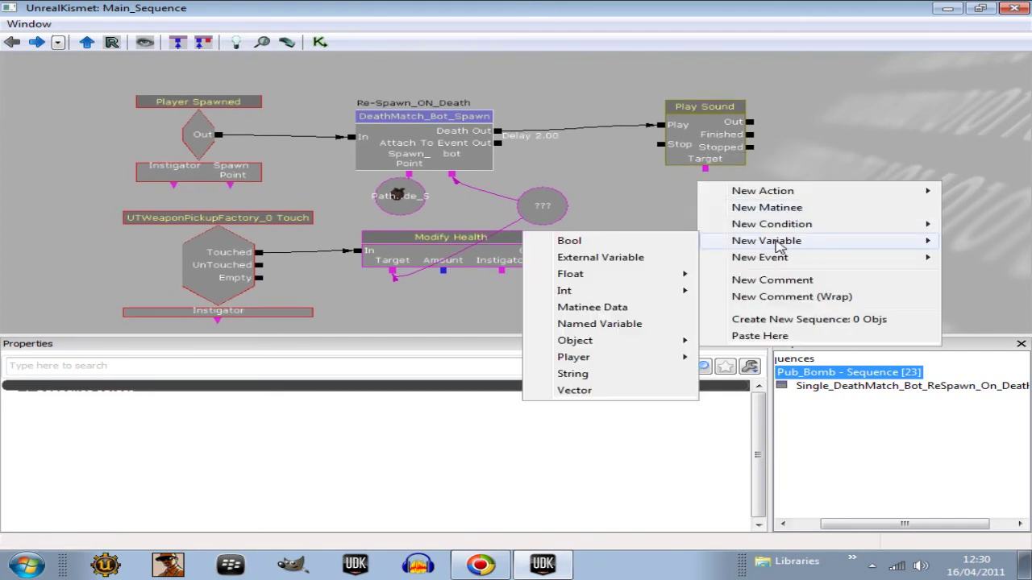
mouse_move(582, 357)
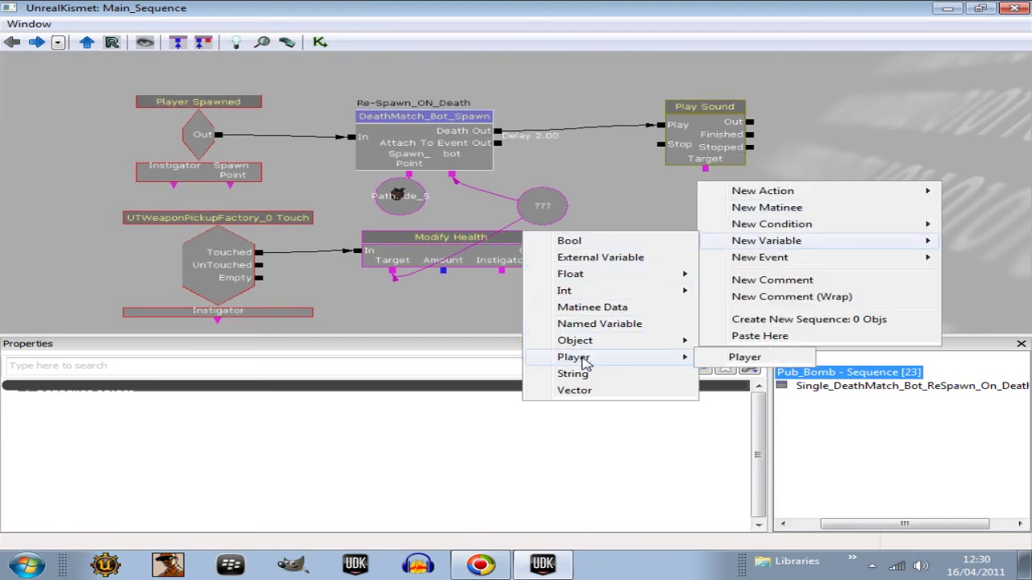
click(735, 361)
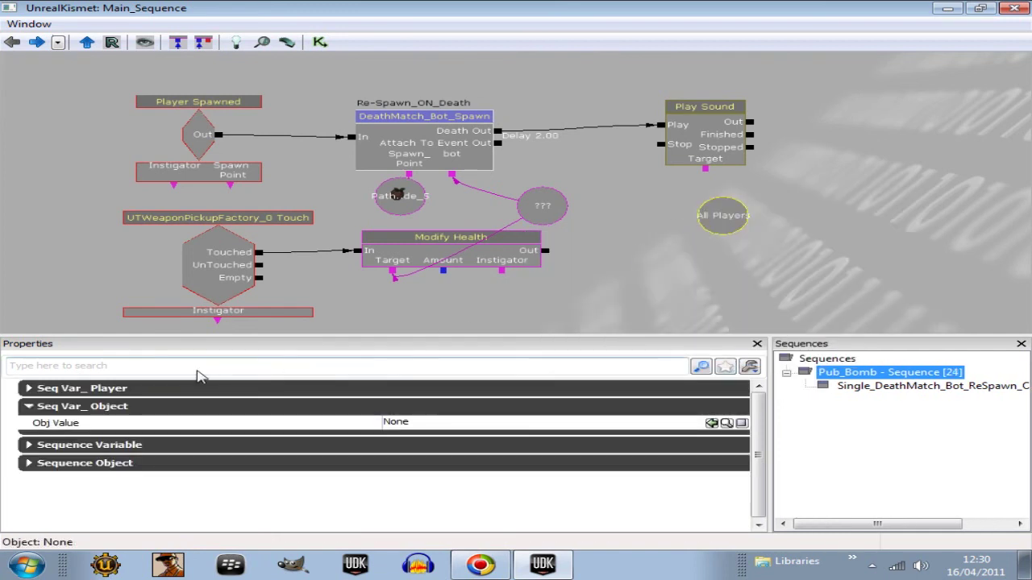
click(28, 390)
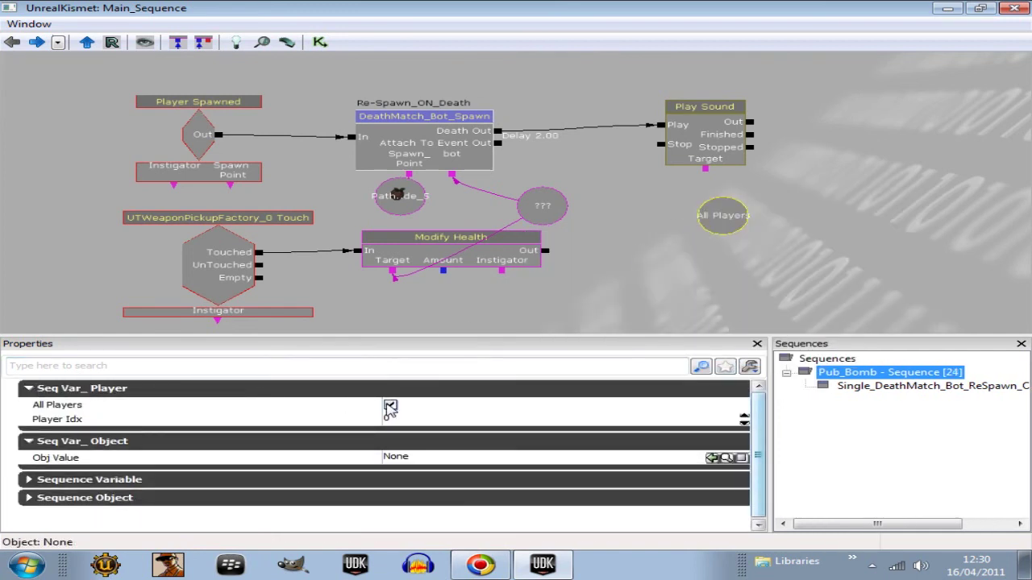
click(390, 407)
drag(706, 167, 699, 227)
click(948, 8)
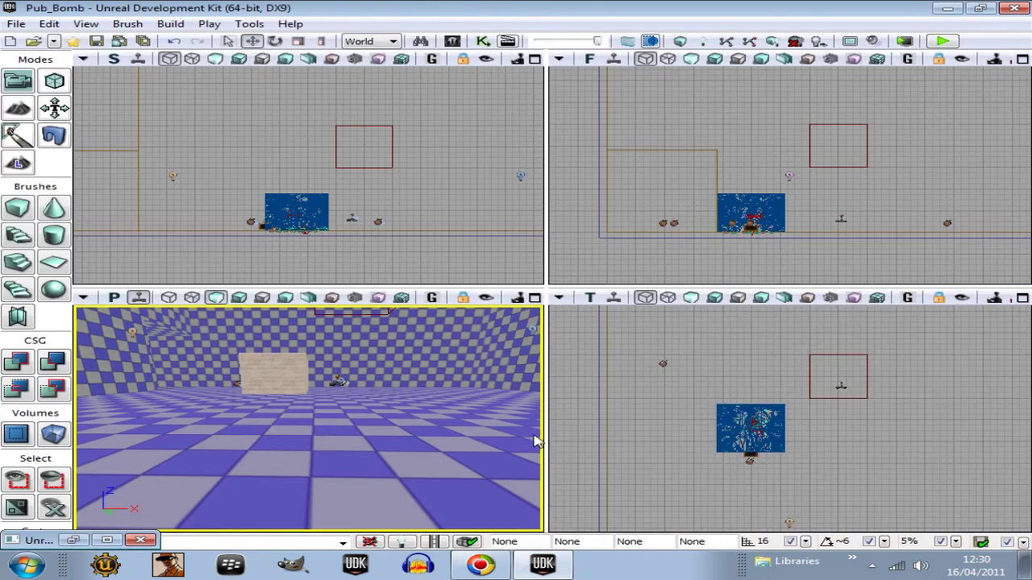
right_click(347, 506)
click(413, 470)
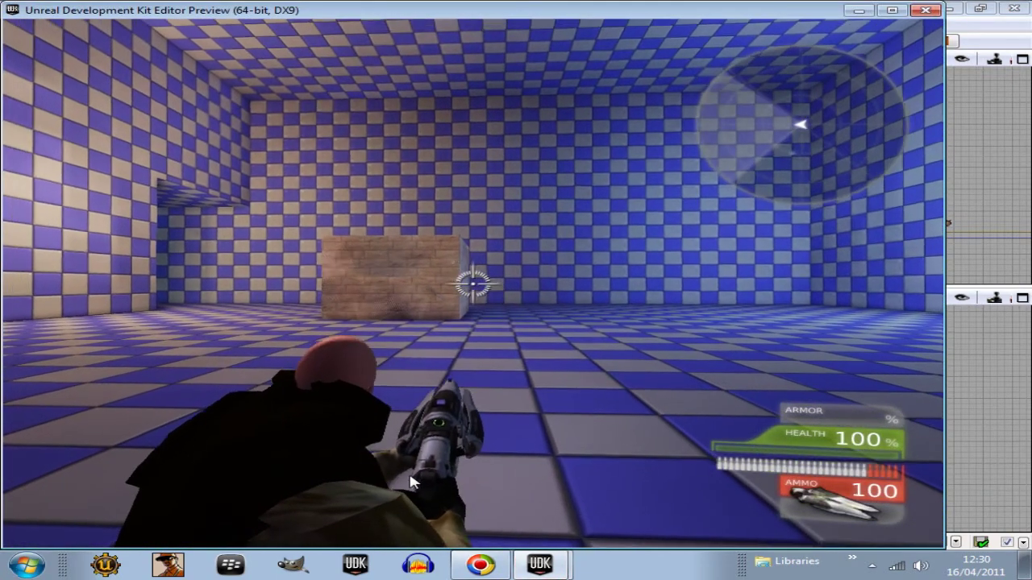
key(w)
key(w)
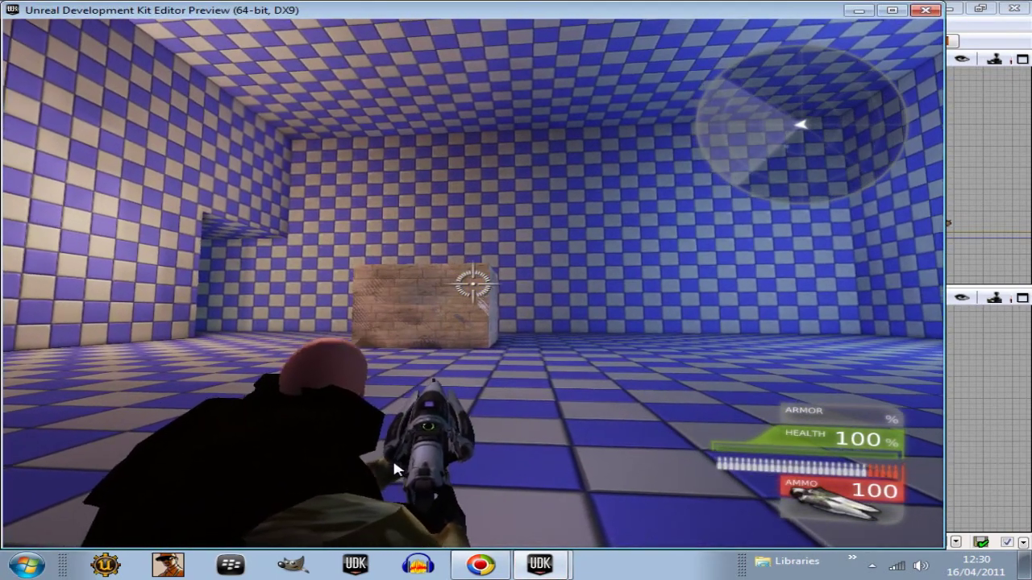
key(w)
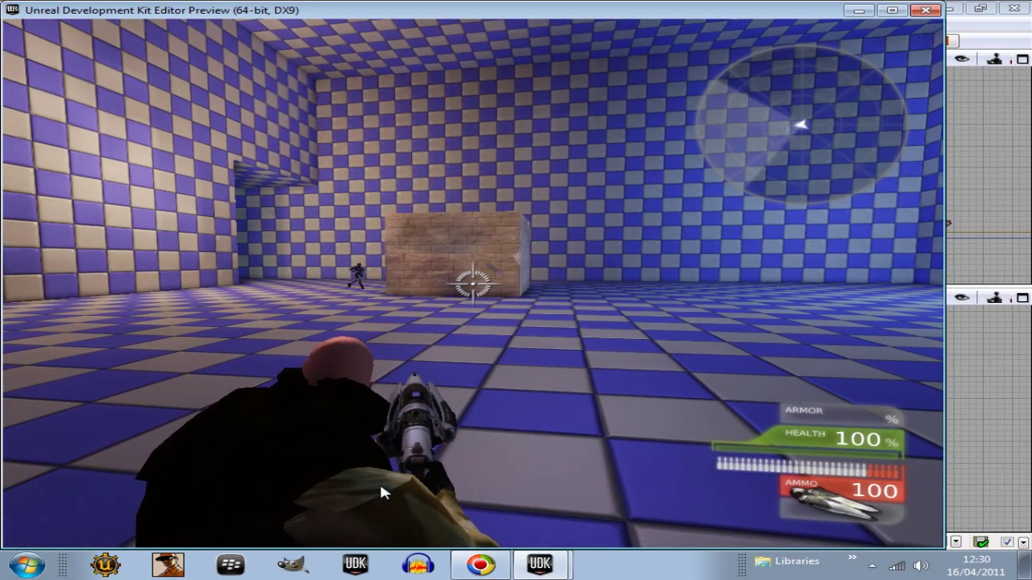
click(381, 488)
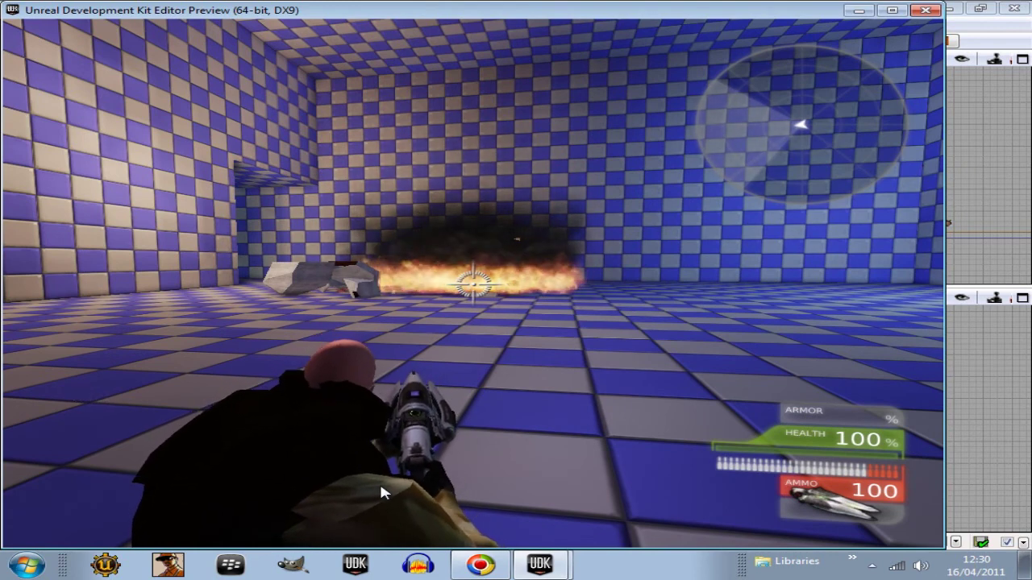
key(Escape)
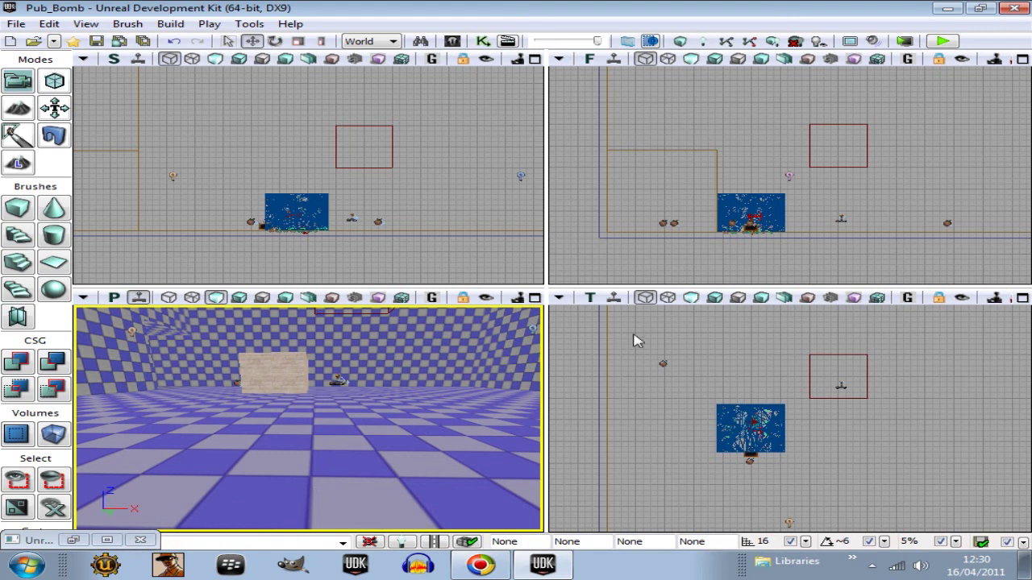
click(920, 567)
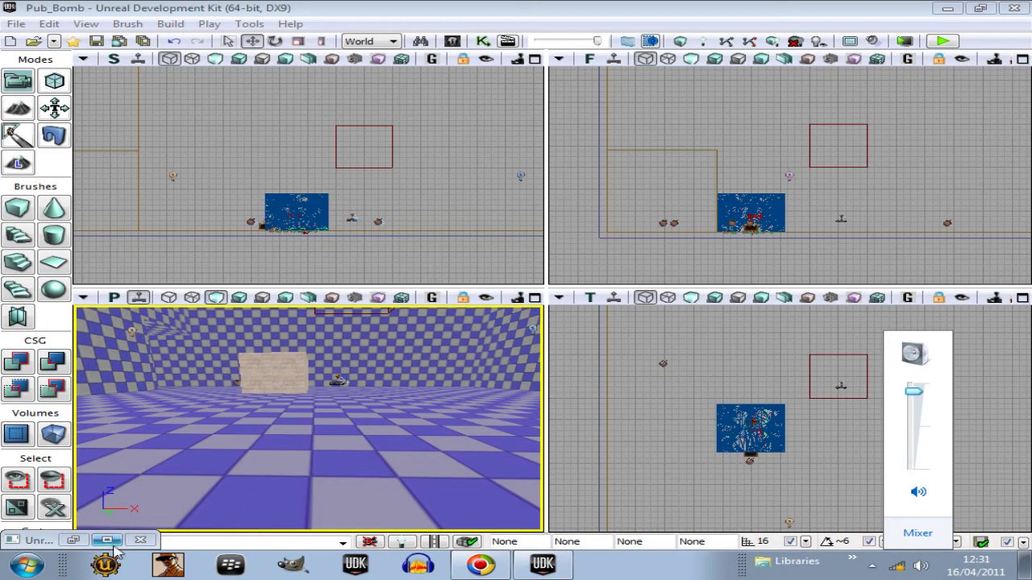
right_click(208, 513)
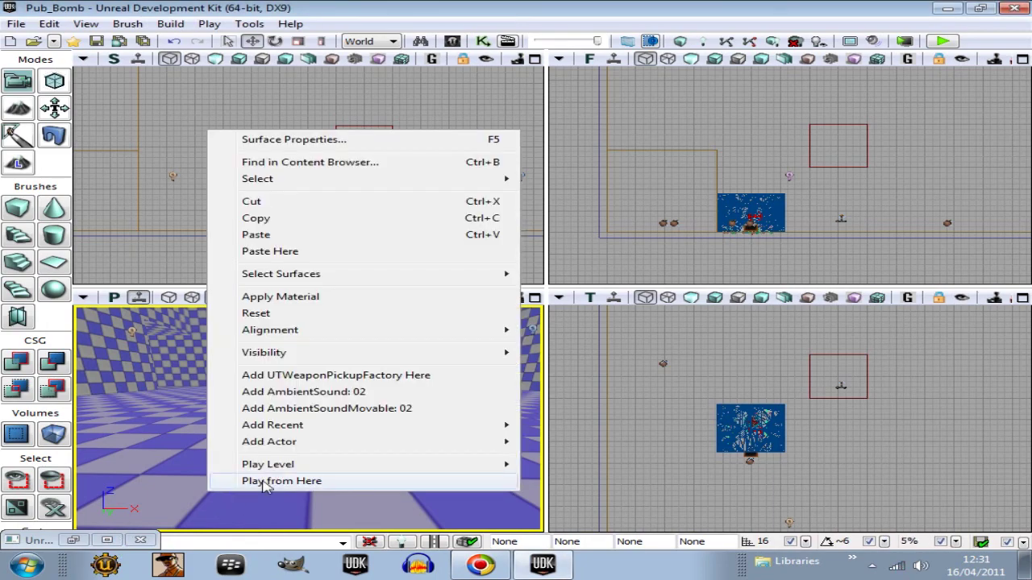
click(266, 482)
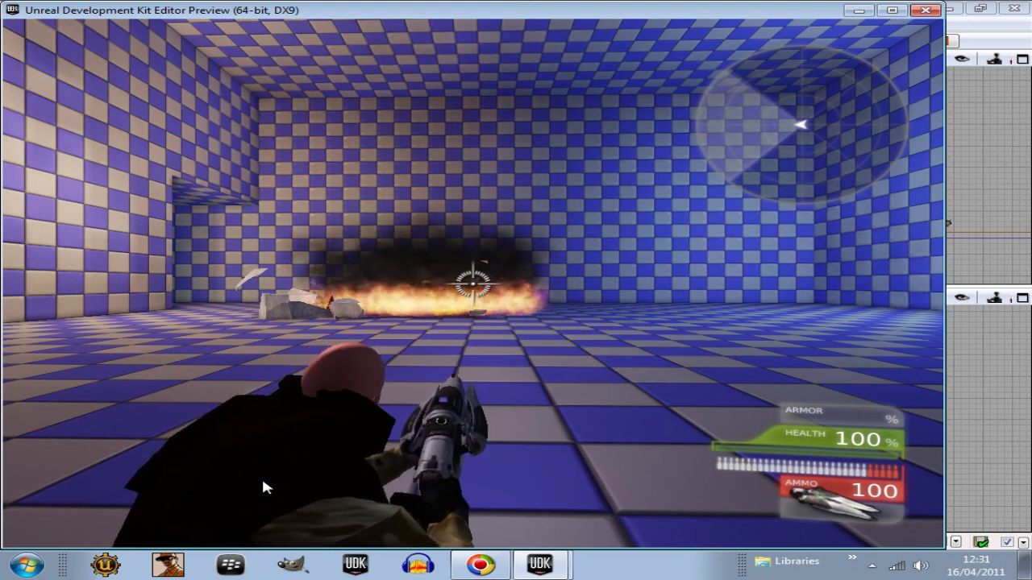
key(Escape)
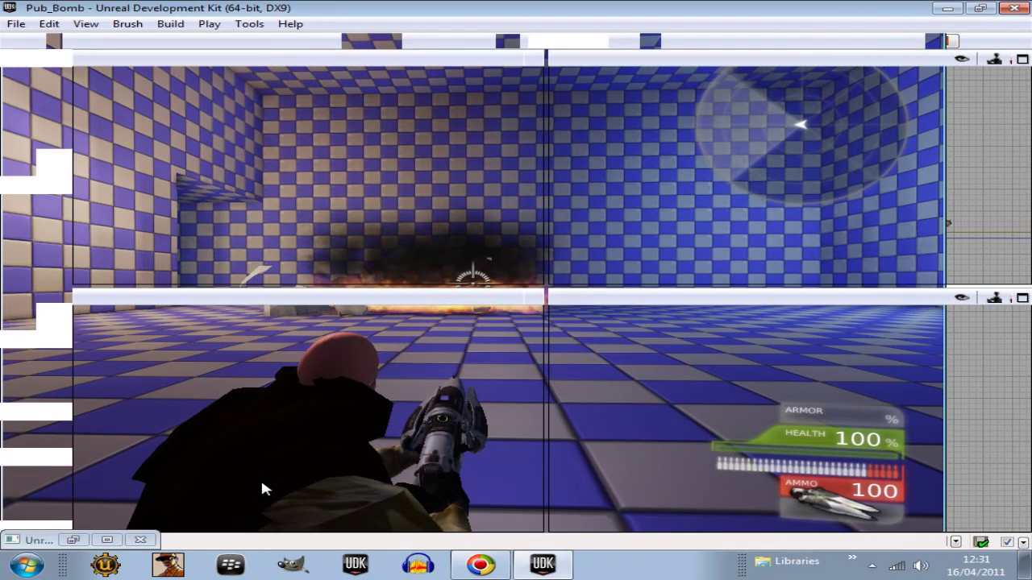